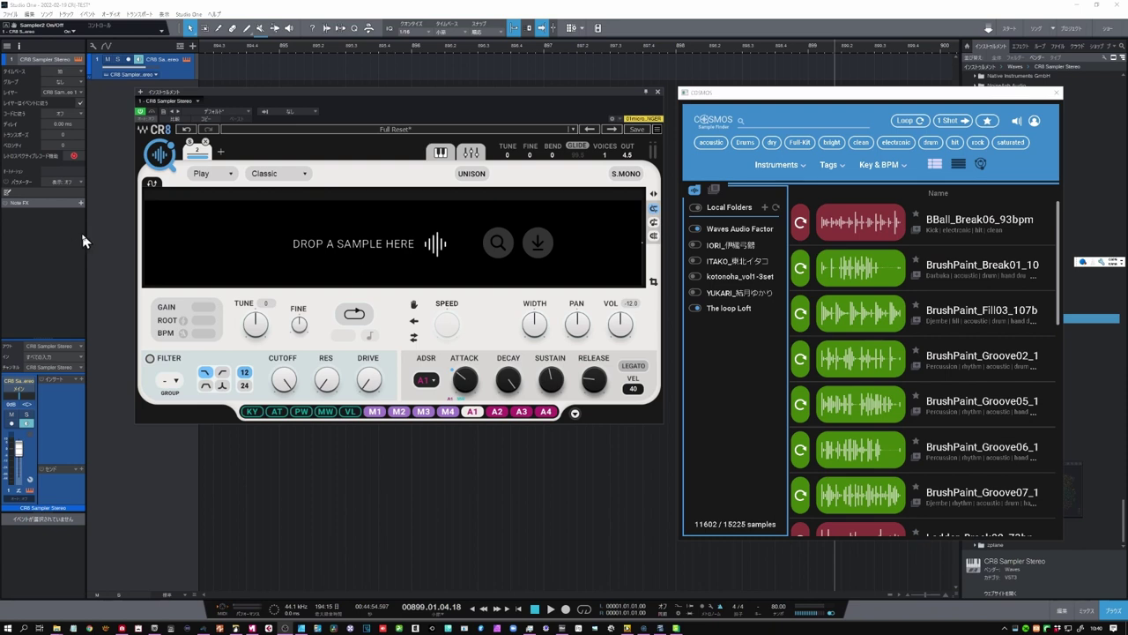
- Try the CR8 sampler interface at 100% size and restore it to 150%
left_click(657, 130)
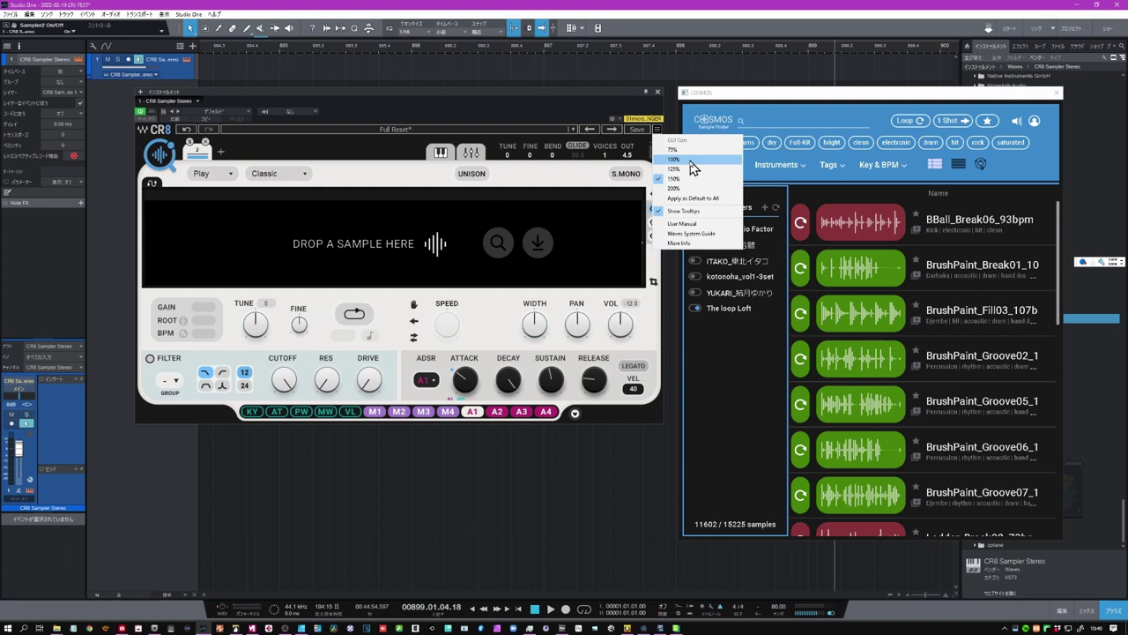
left_click(690, 160)
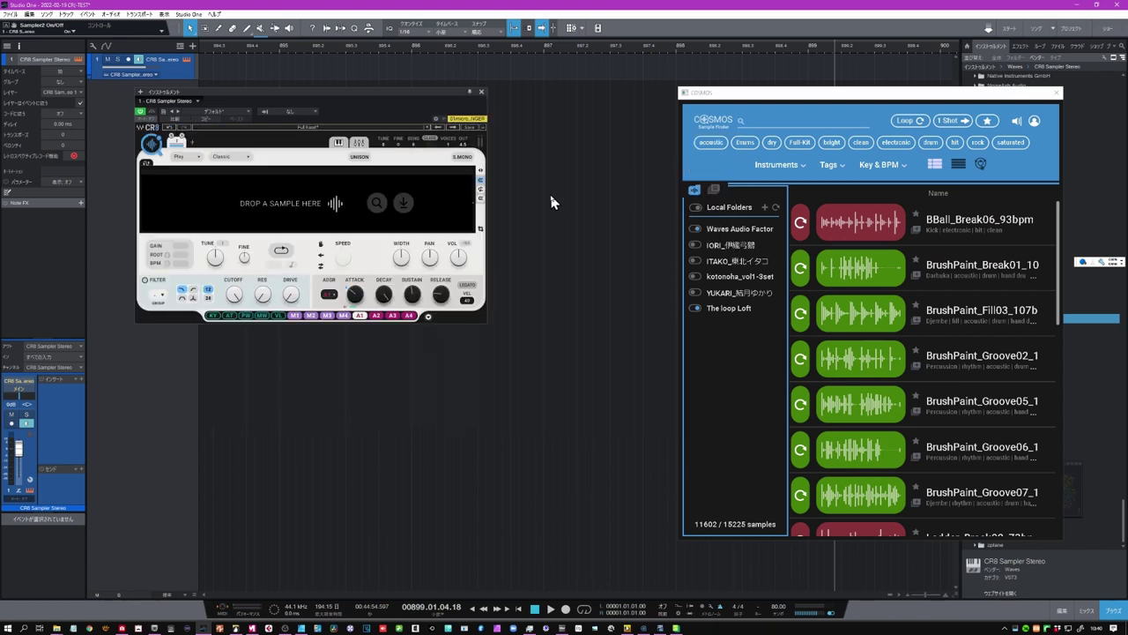
left_click(483, 134)
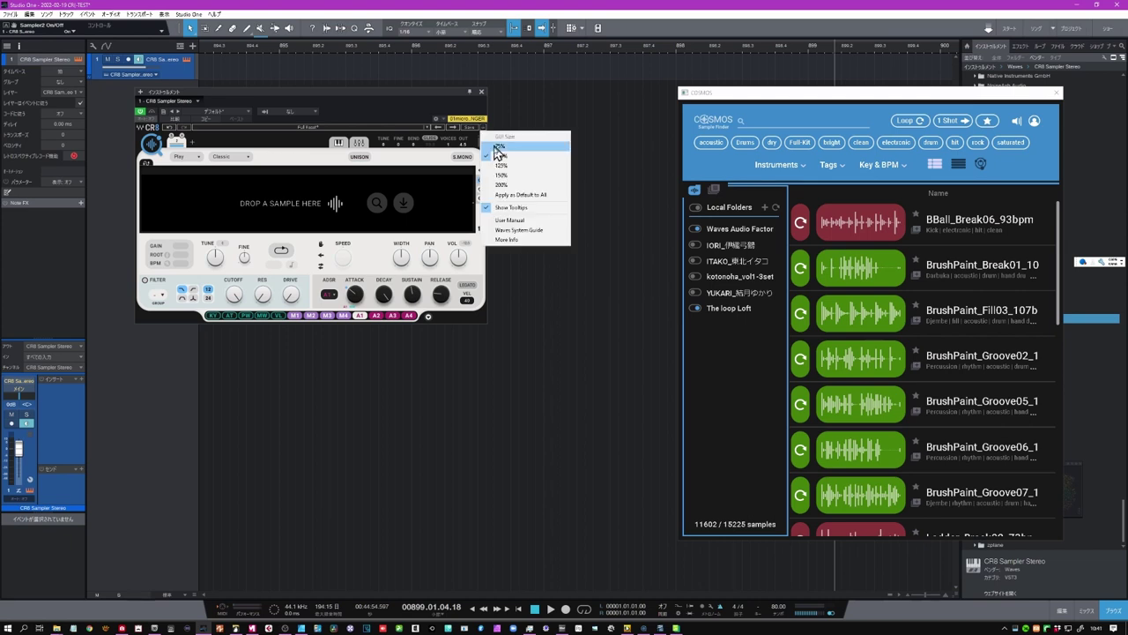
left_click(501, 175)
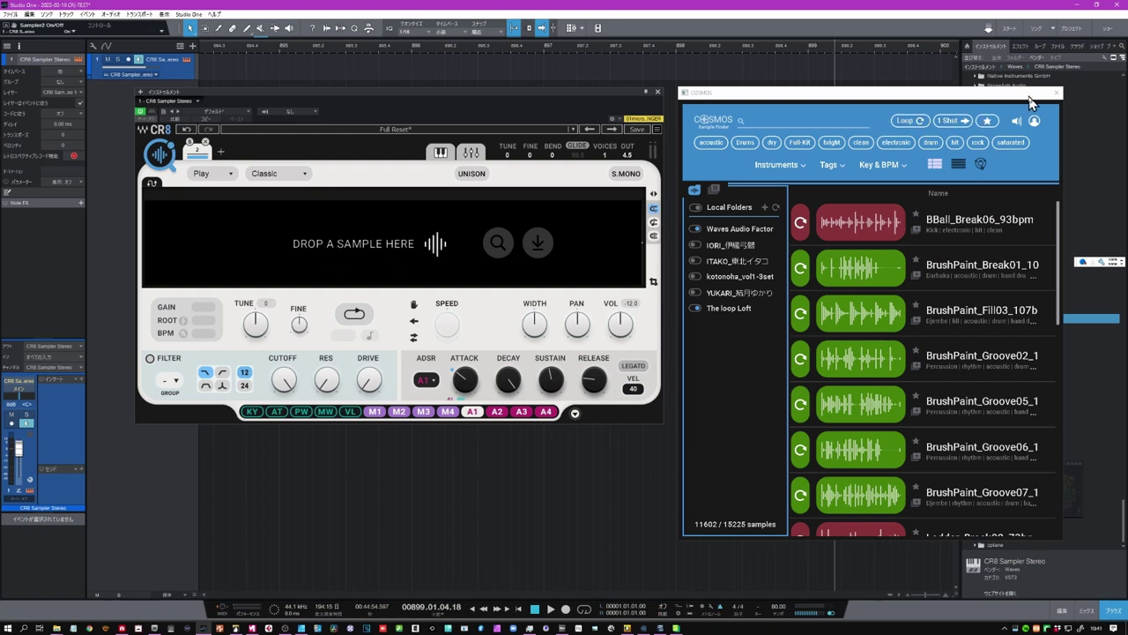
- Close the COSMOS sample finder, reopen it from the CR8 sampler and place it beside the sampler window
left_click(1055, 94)
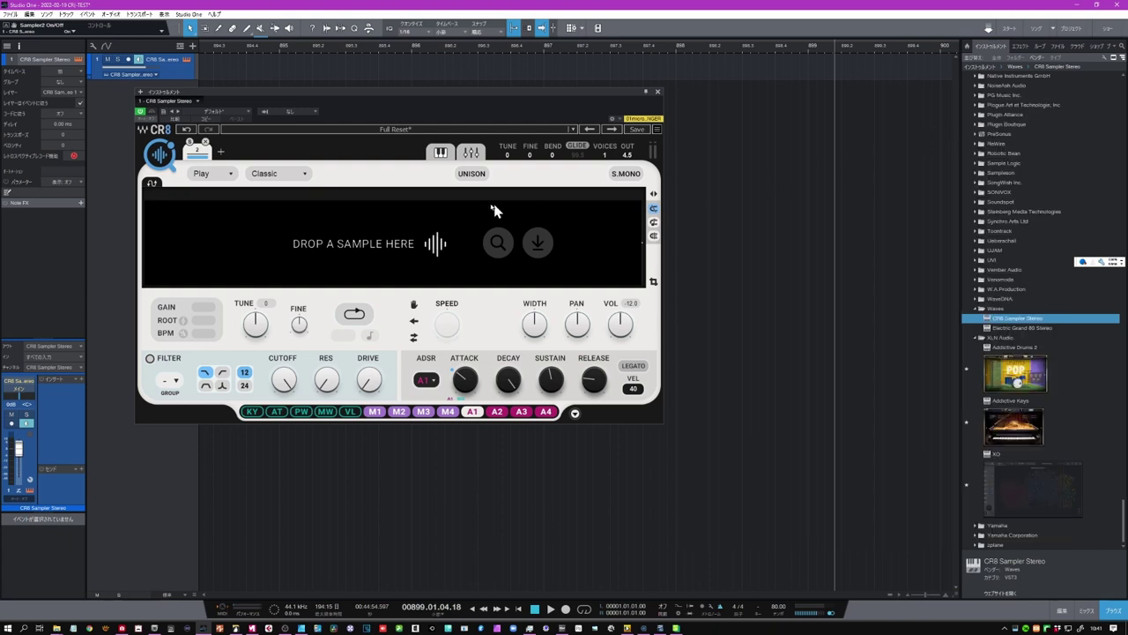
left_click(159, 157)
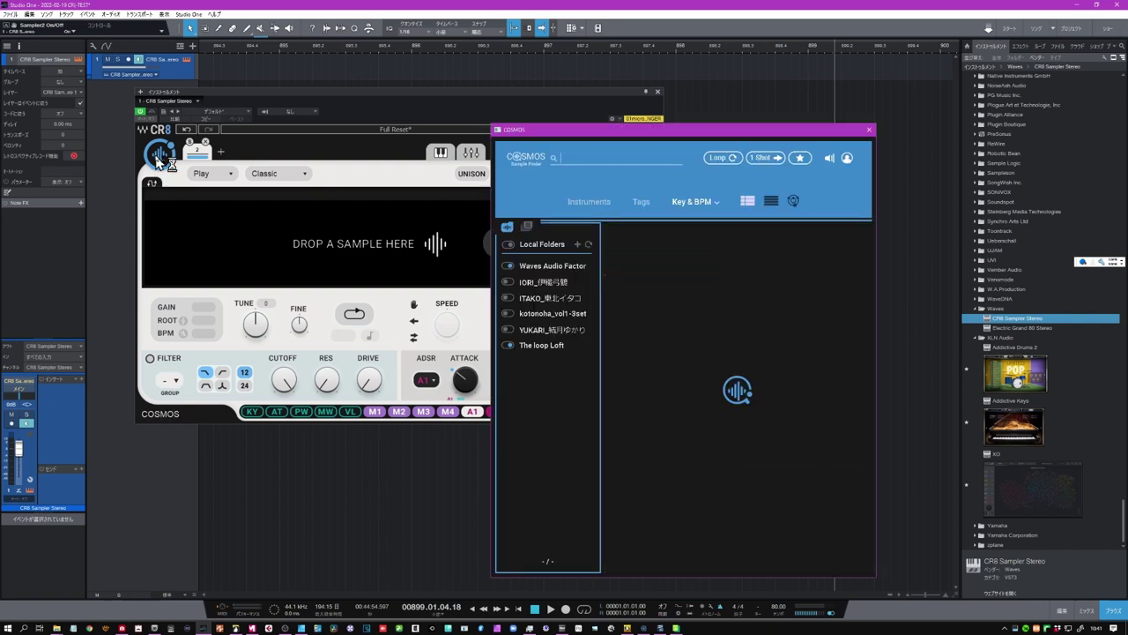
left_click_drag(535, 131, 729, 88)
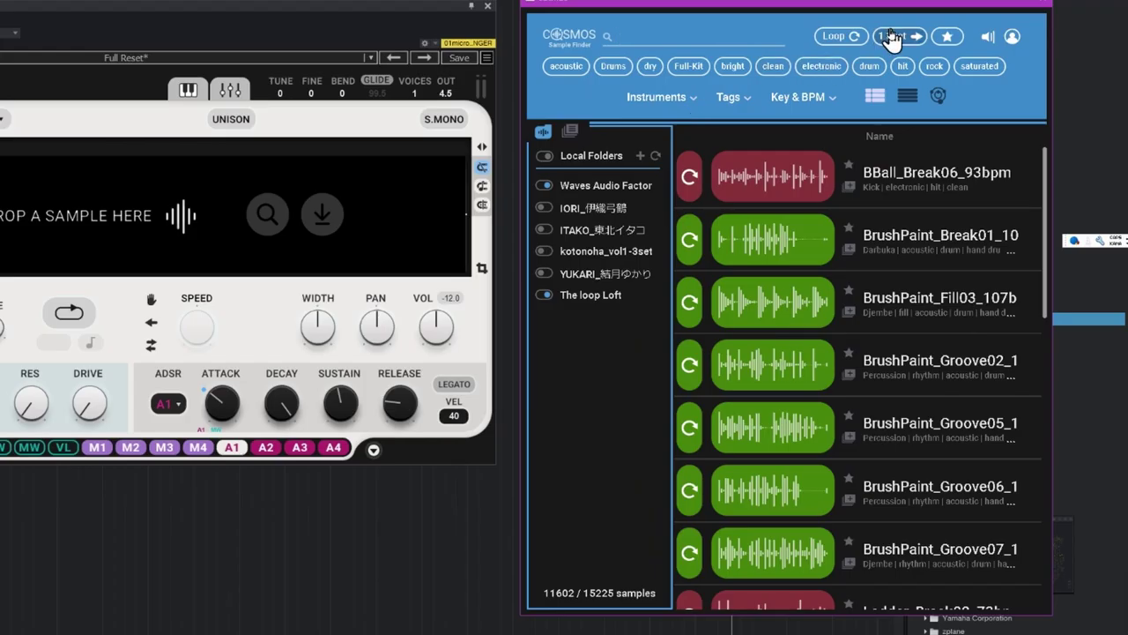
- Filter the COSMOS samples to 1 Shot sounds of the Electric Piano instrument under Keys
left_click(892, 39)
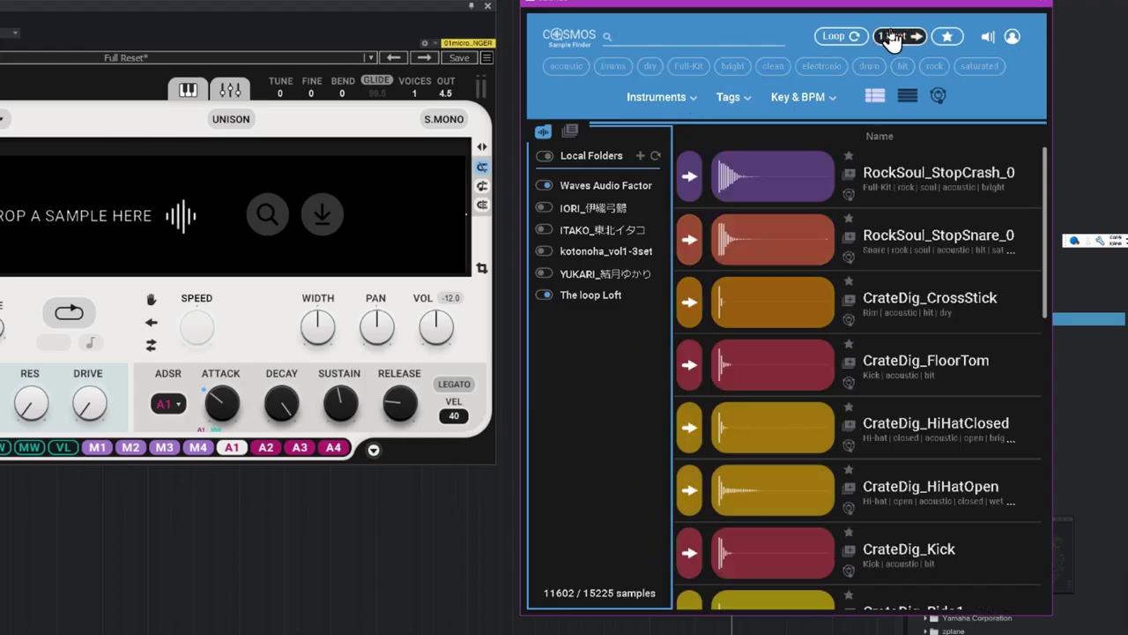
left_click(693, 97)
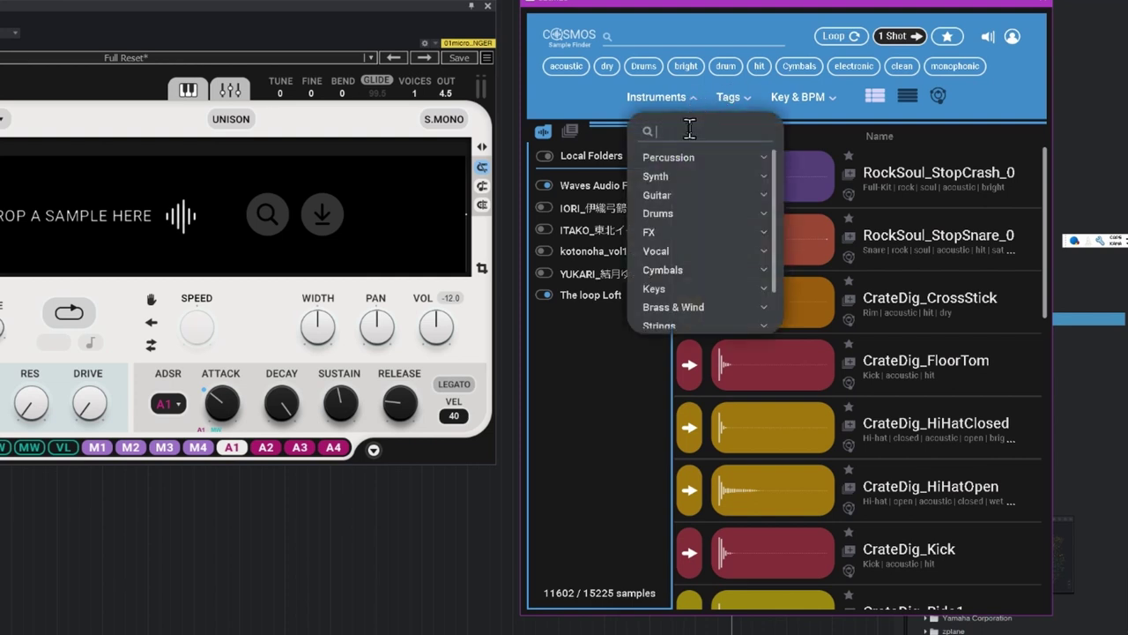
left_click(763, 290)
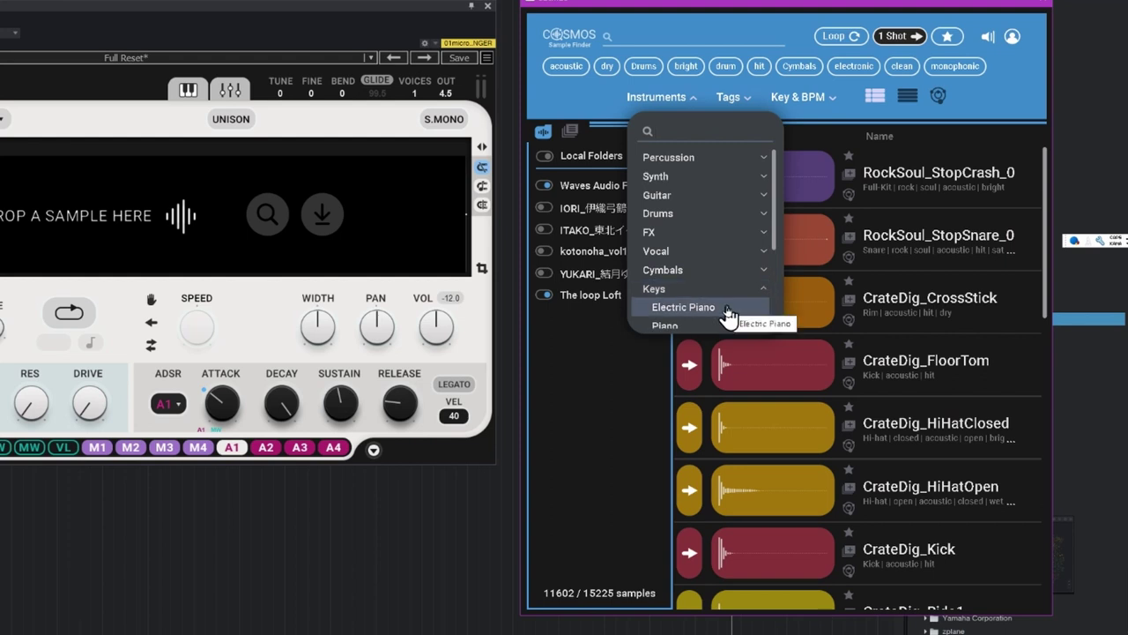
left_click(728, 314)
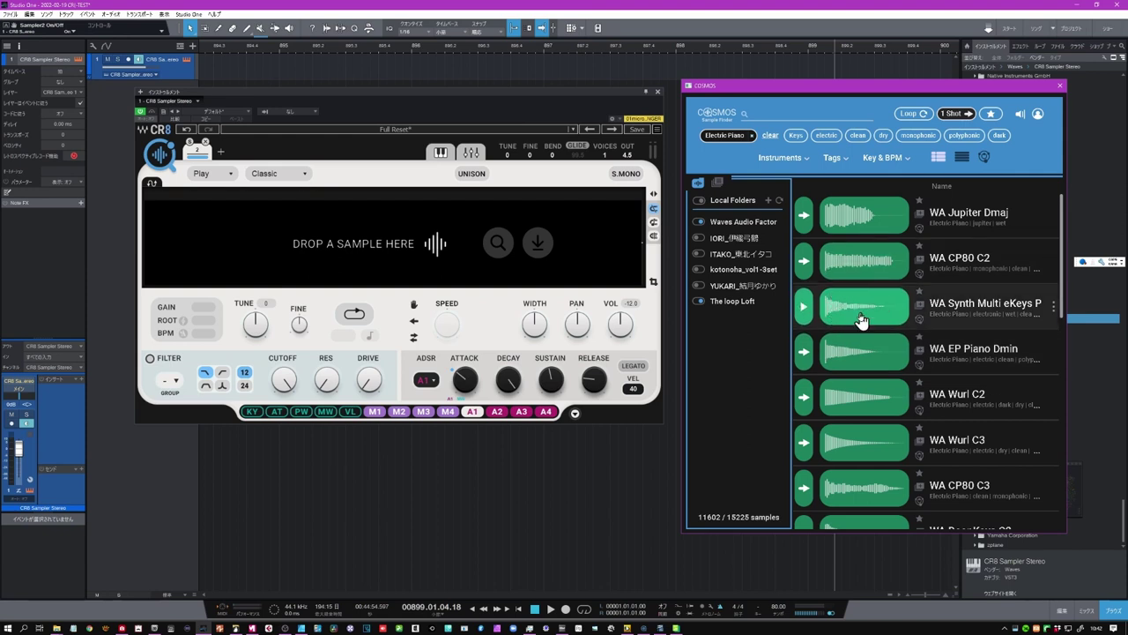
- Audition WA EP Piano Dmin, WA Wurl C2 and WA Wurl C3, and load WA Wurl C3 into the sampler
left_click(806, 355)
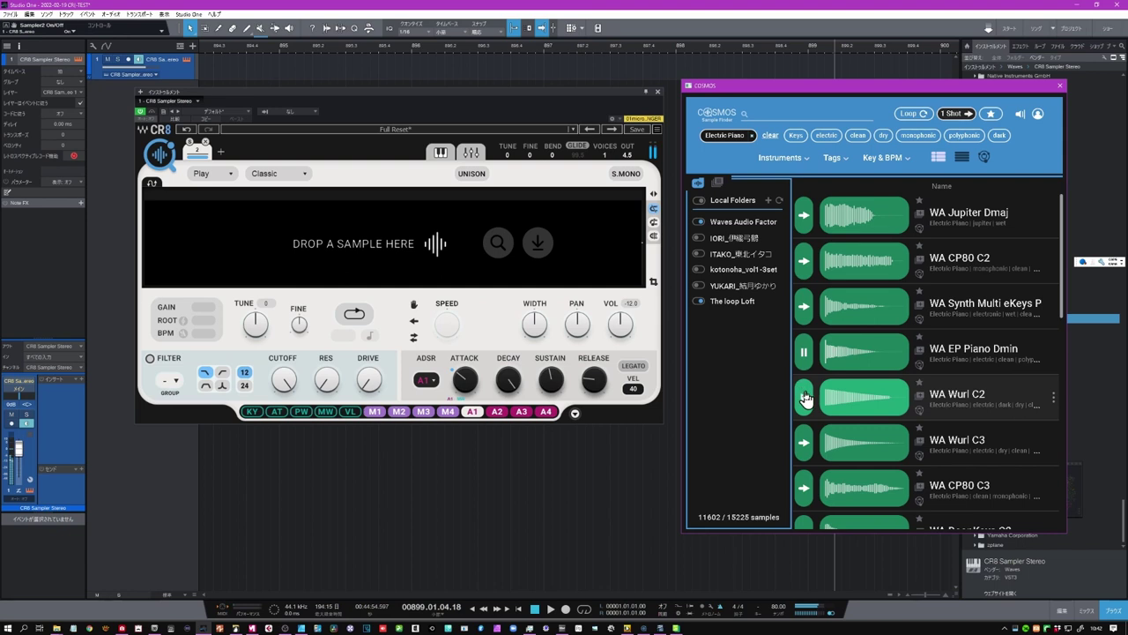
left_click(804, 399)
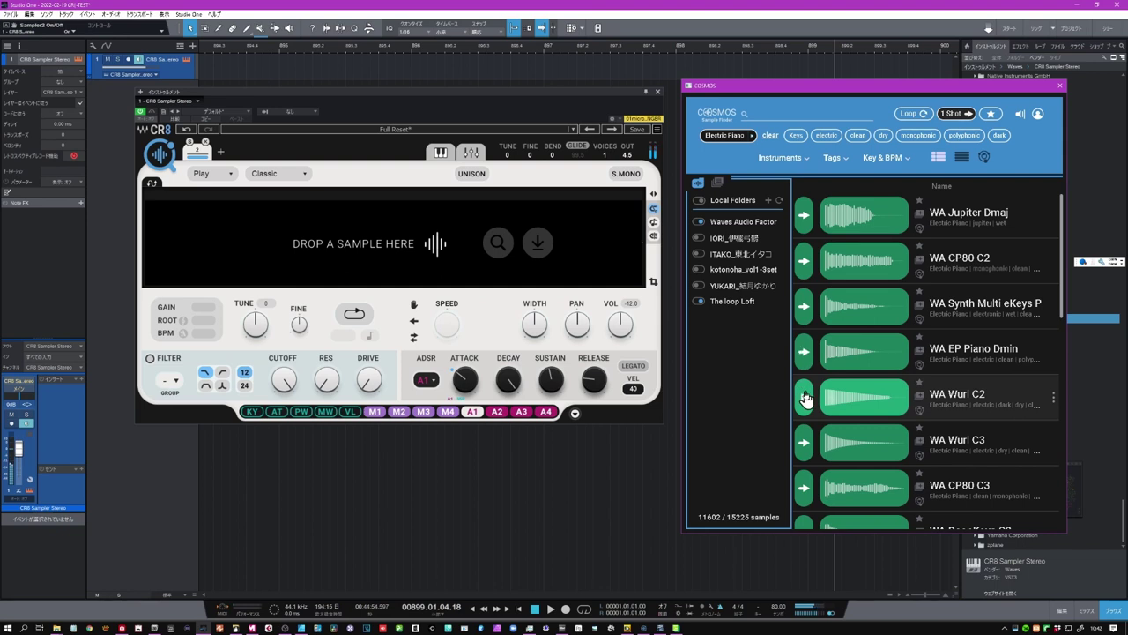
left_click(807, 441)
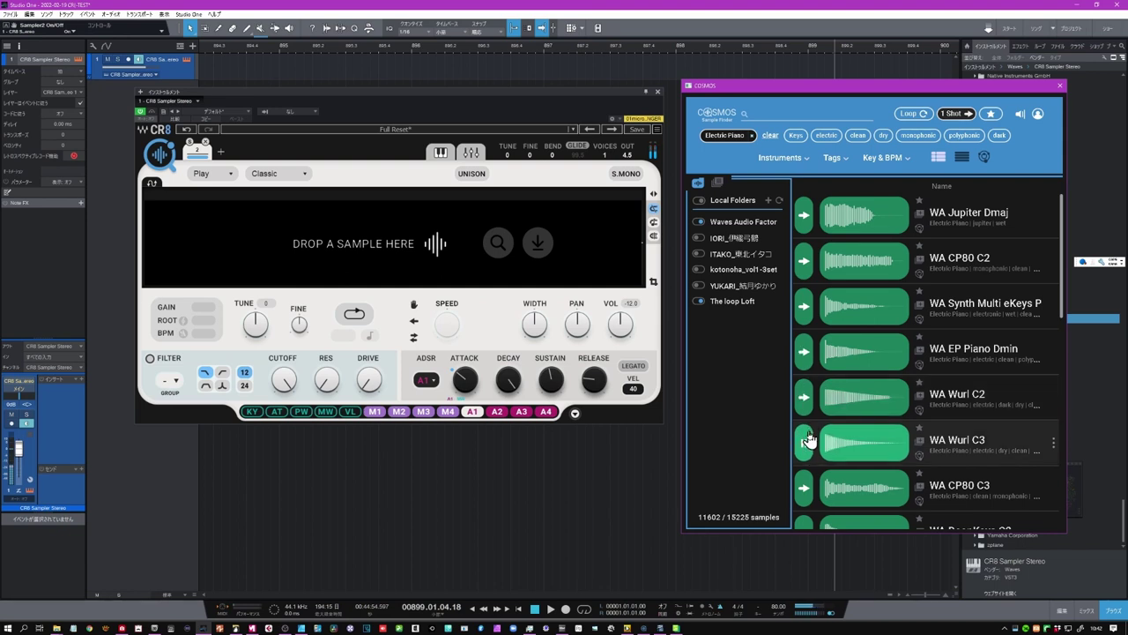
left_click(851, 453)
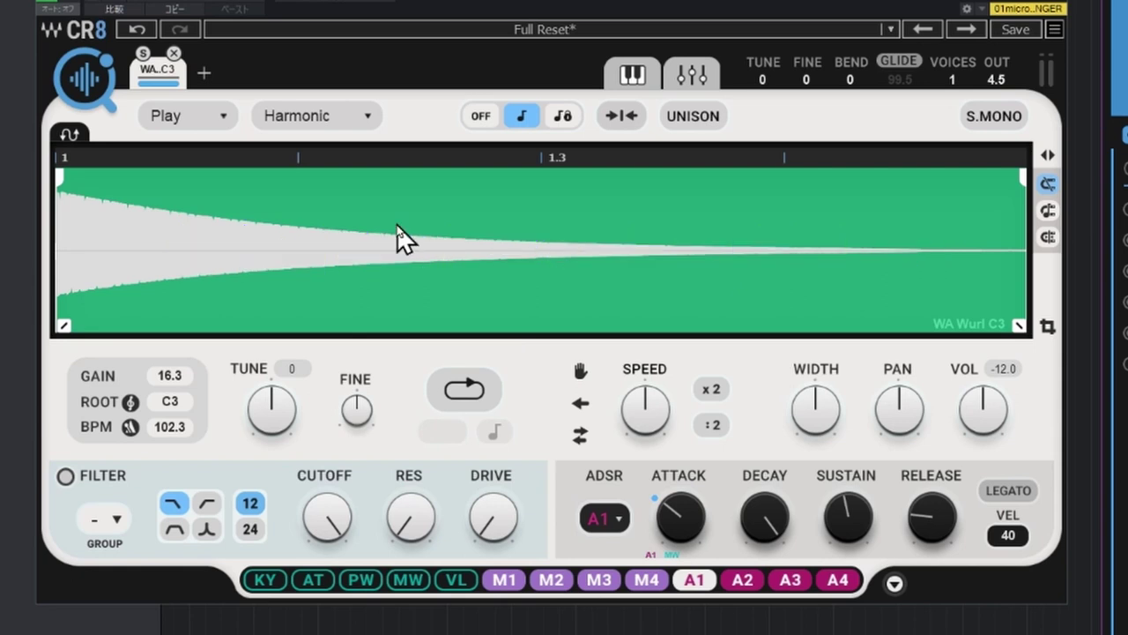
- Set the sample's scheme to Melodic, try C5 as its root key and settle on D3
left_click(367, 123)
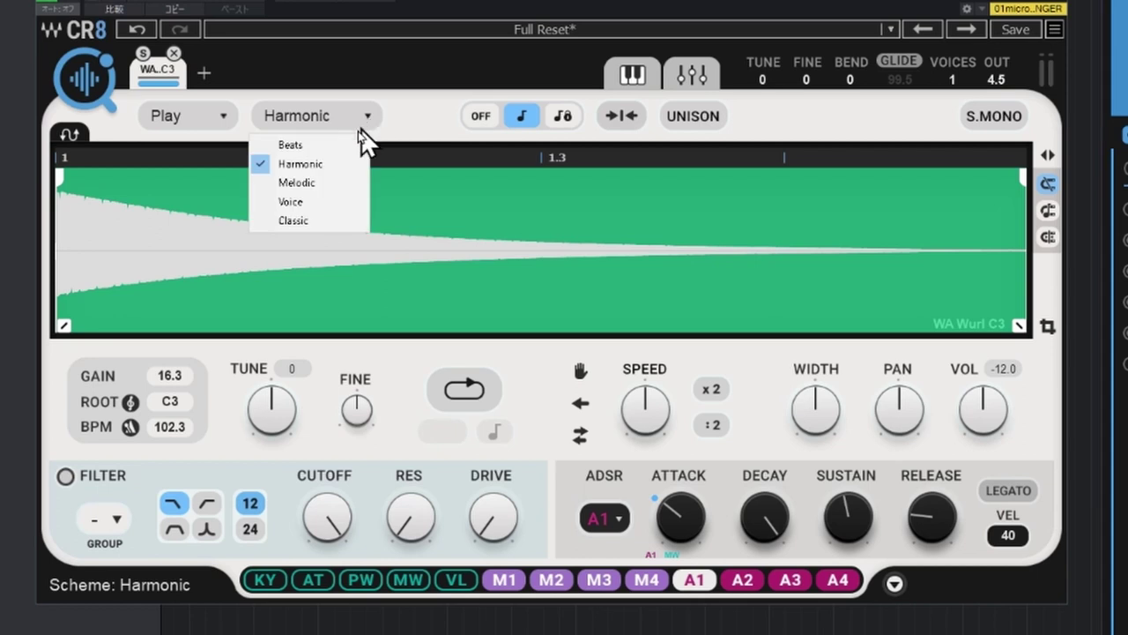
left_click(339, 183)
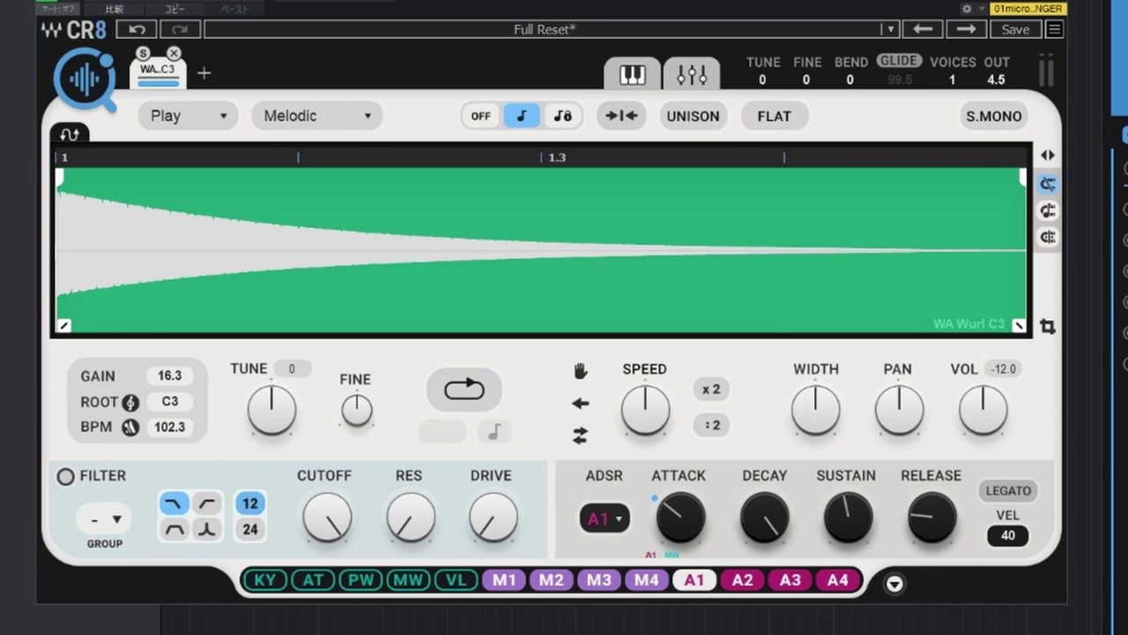
double_click(170, 405)
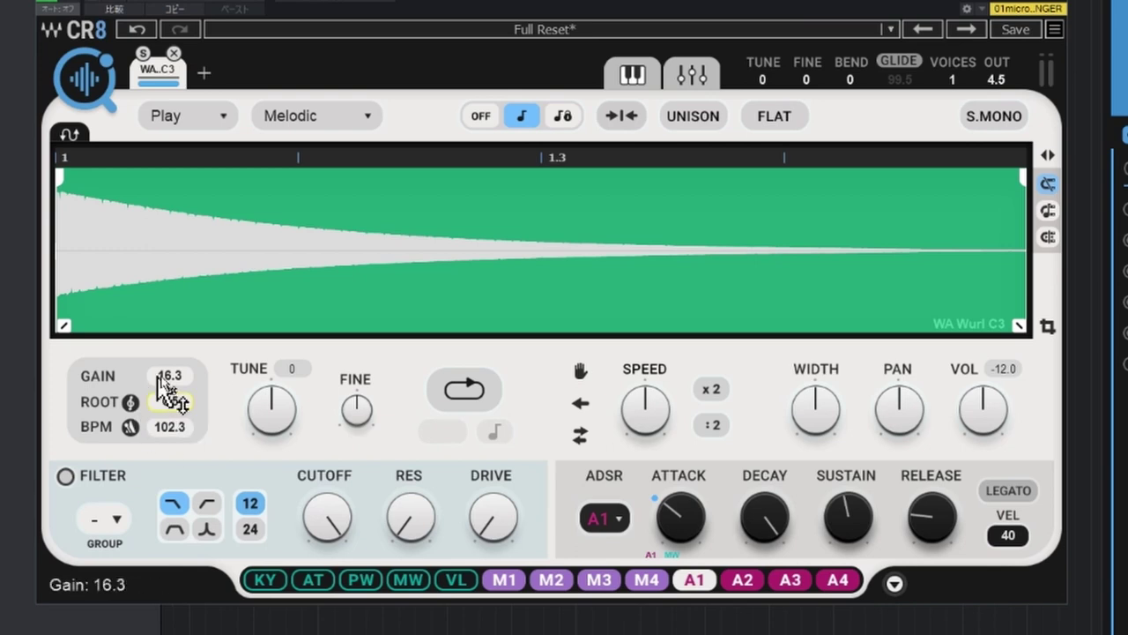
type("C5")
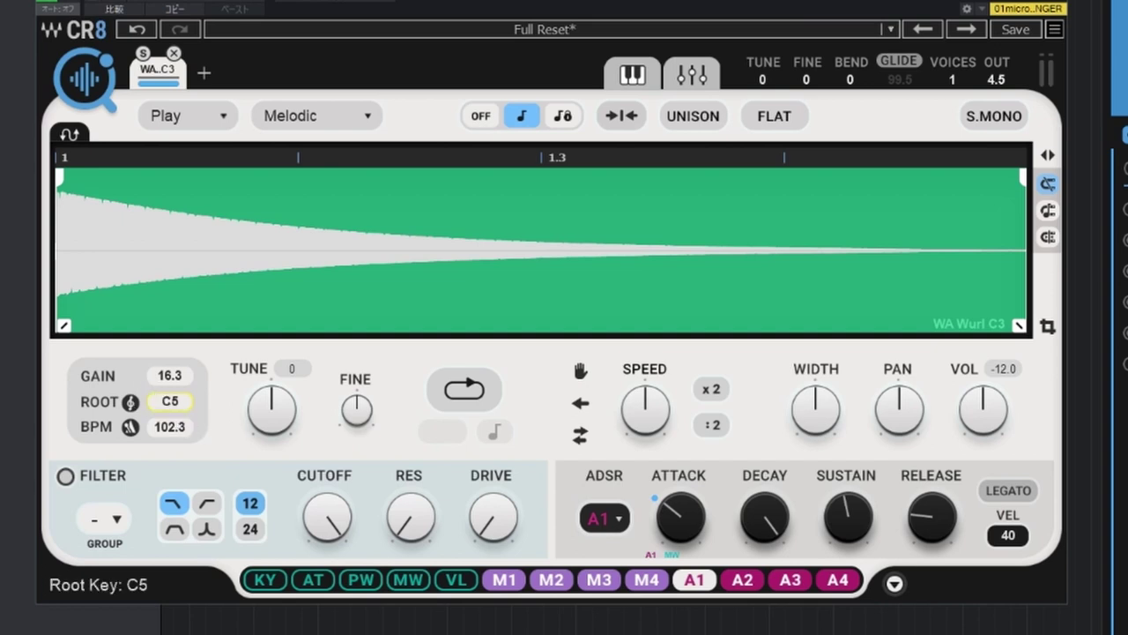
left_click_drag(170, 402, 194, 430)
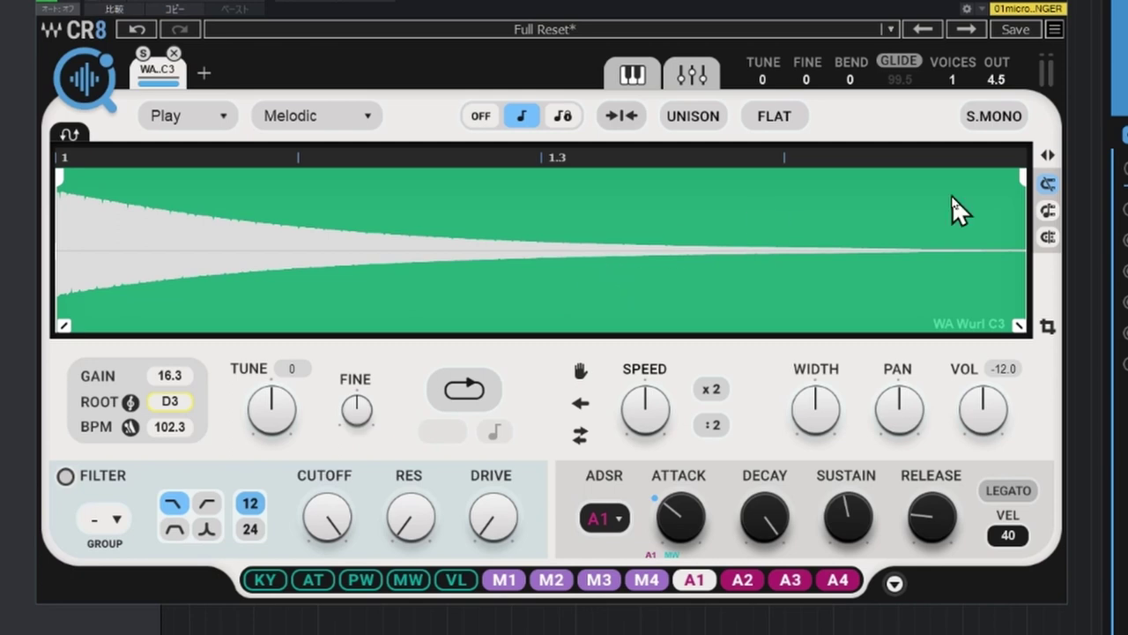
- Move the sample's end marker to about 1.3 and switch the waveform snapping to the middle mode
left_click(1018, 180)
mouse_move(1021, 181)
left_mouse_down()
mouse_move(992, 212)
mouse_move(610, 216)
mouse_move(494, 189)
mouse_move(513, 191)
left_mouse_up()
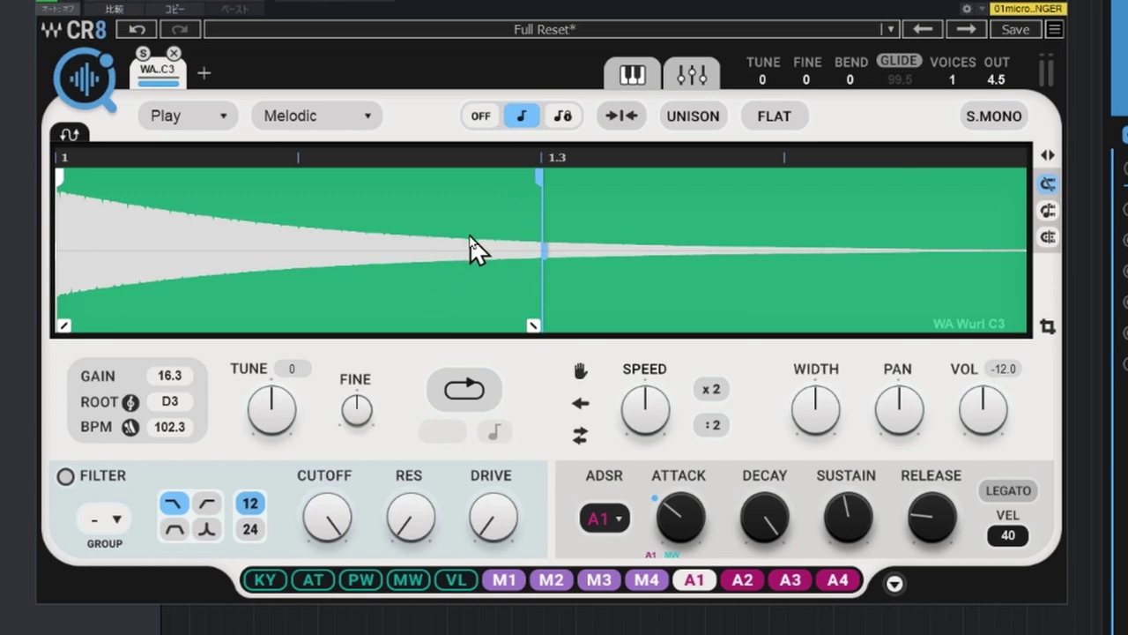
left_click(1047, 213)
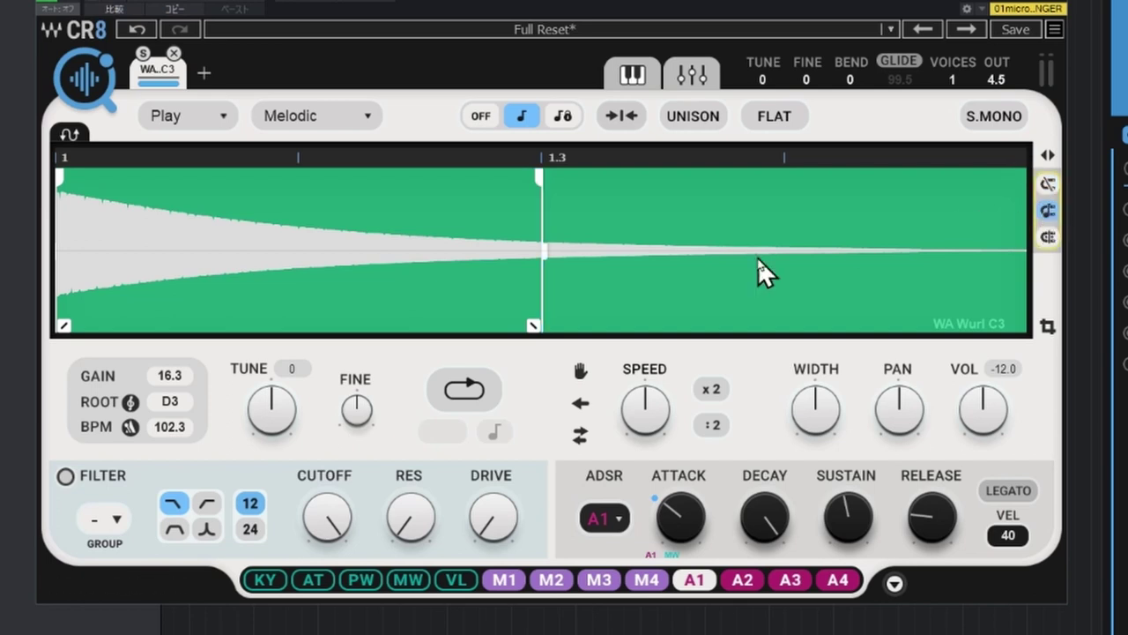
mouse_move(541, 176)
left_mouse_down()
mouse_move(419, 179)
mouse_move(528, 177)
left_mouse_up()
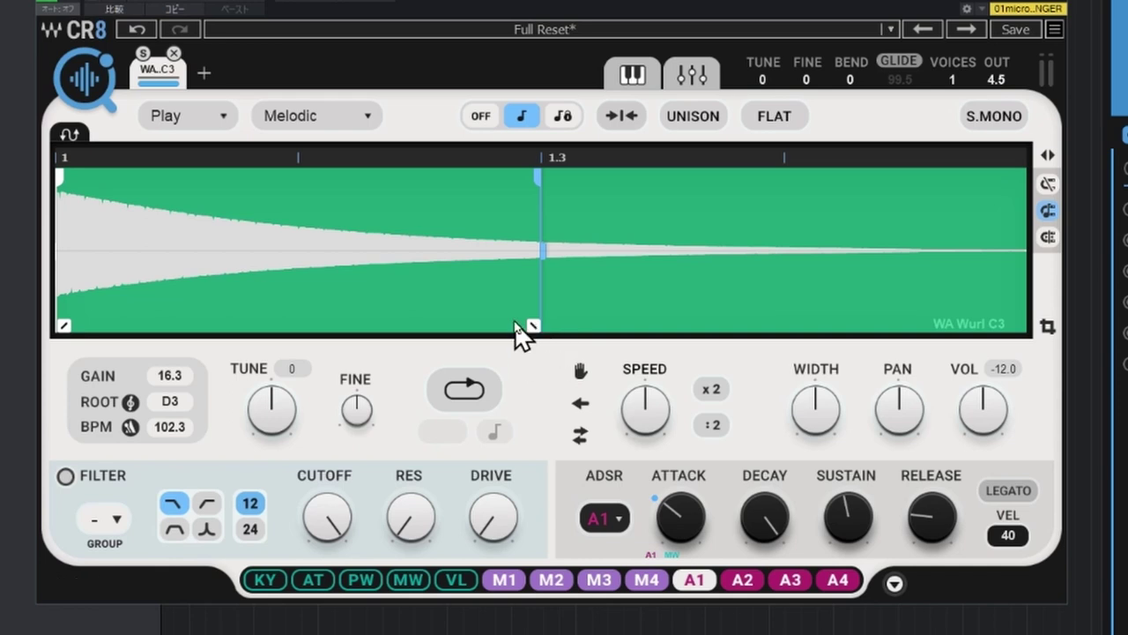
- Lengthen the fade-out before the sample's end marker, and try a short fade-in at its start before removing that fade-in
left_click_drag(533, 326, 480, 327)
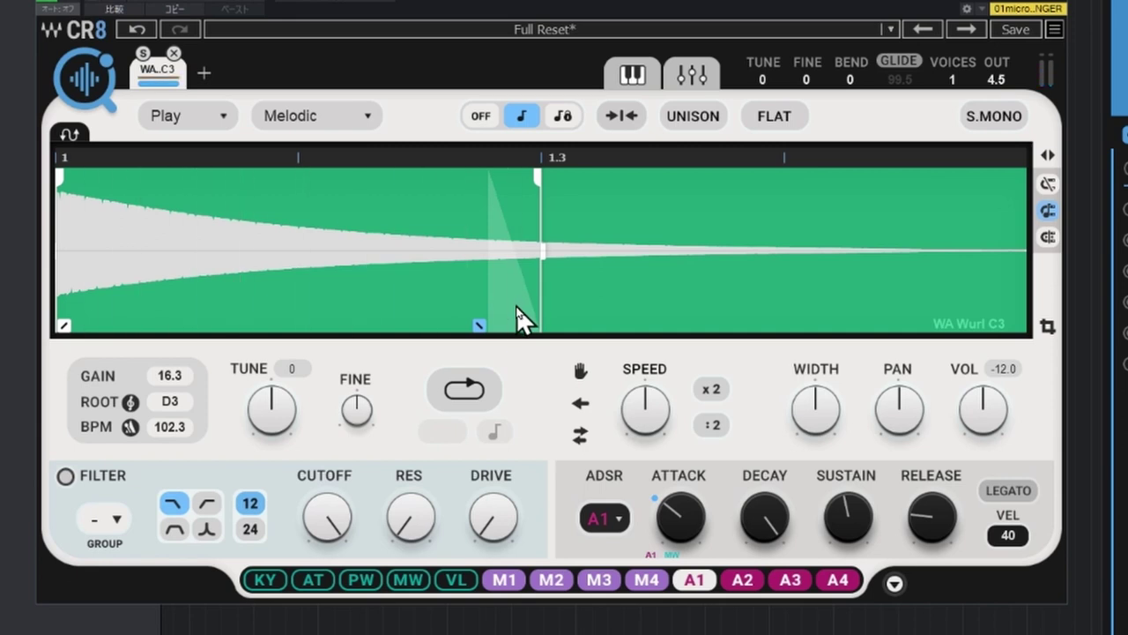
left_click_drag(479, 327, 363, 326)
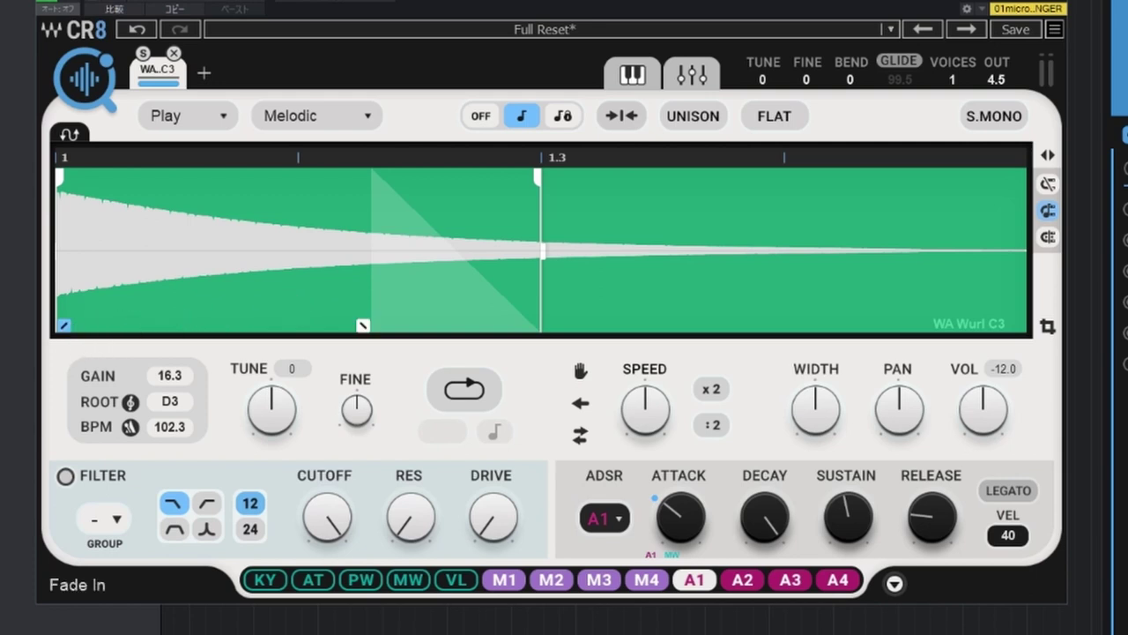
left_click_drag(63, 325, 95, 325)
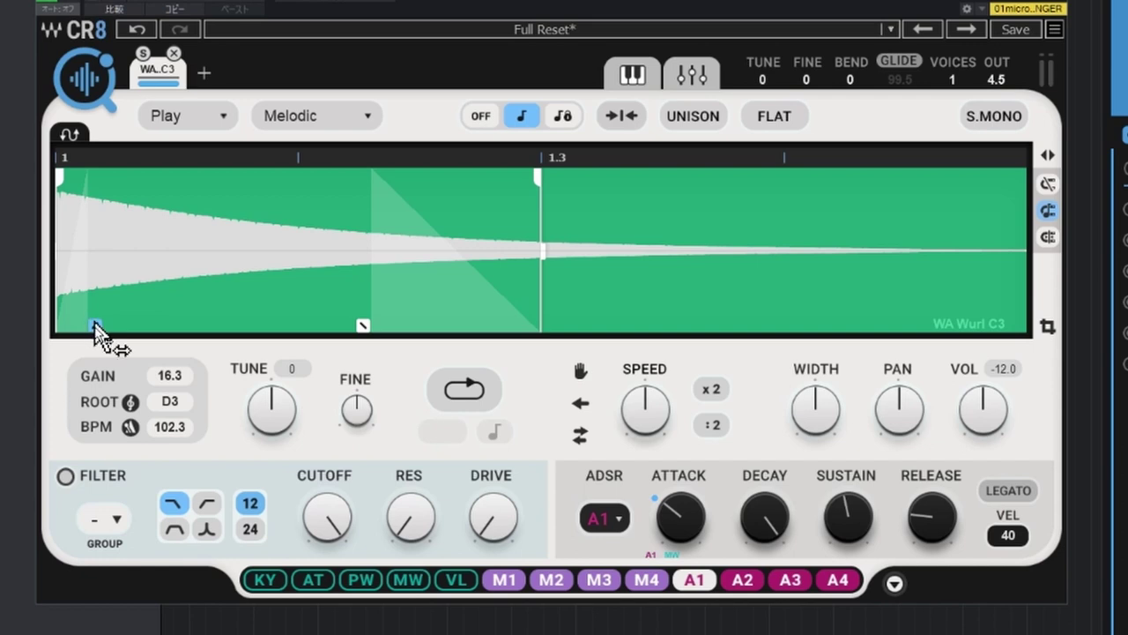
left_click_drag(94, 326, 64, 326)
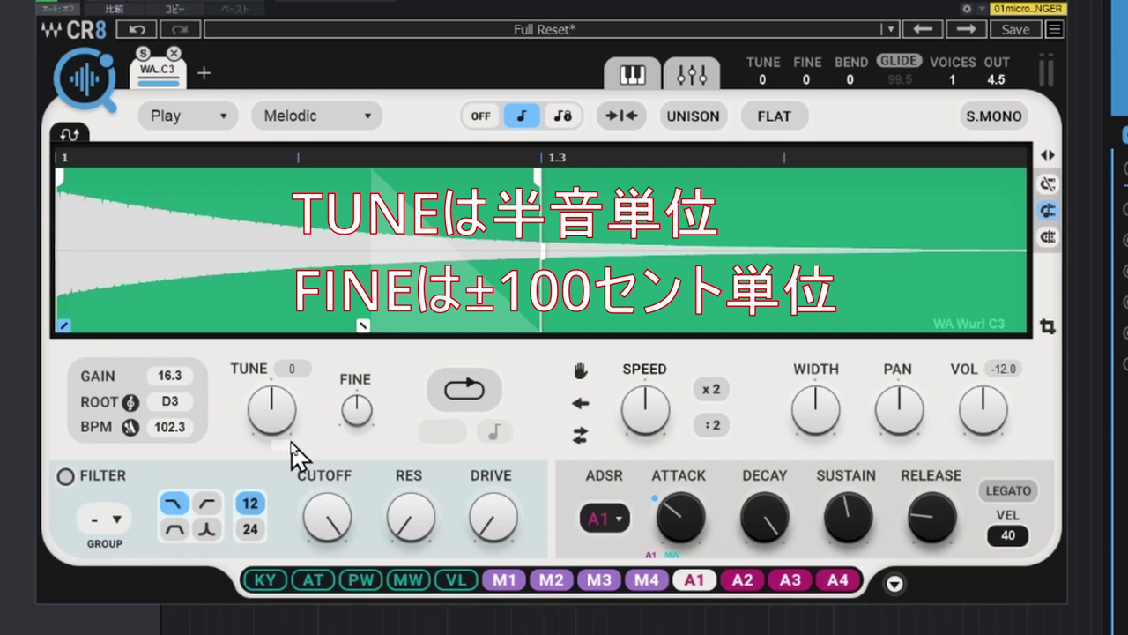
- Enable looping for the sample and briefly run the song's playback
left_click(464, 392)
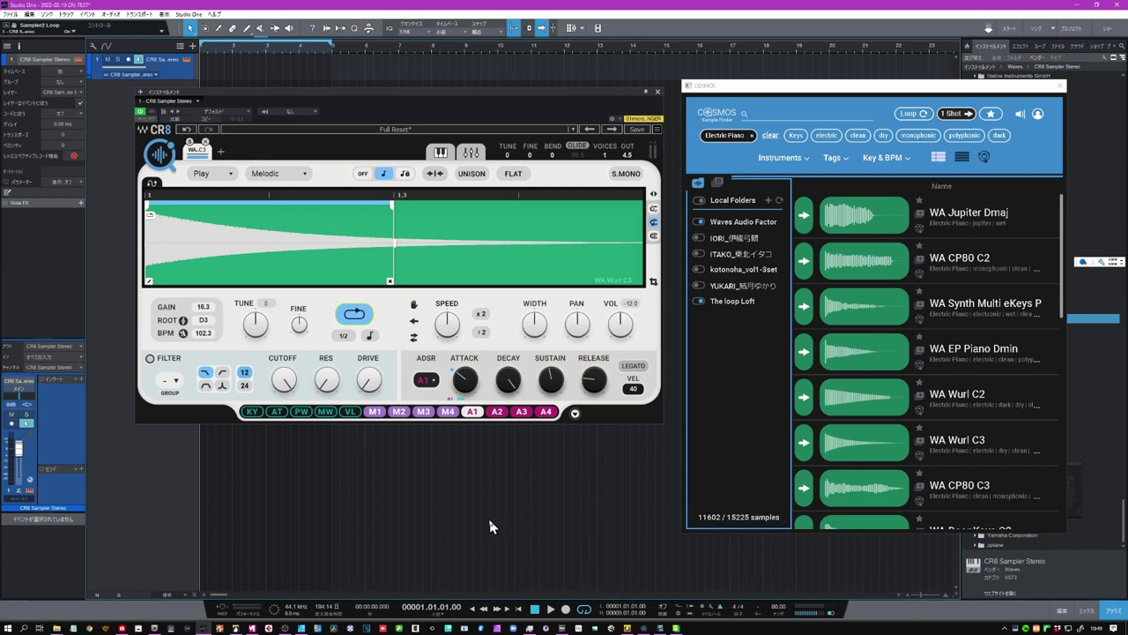
left_click(553, 609)
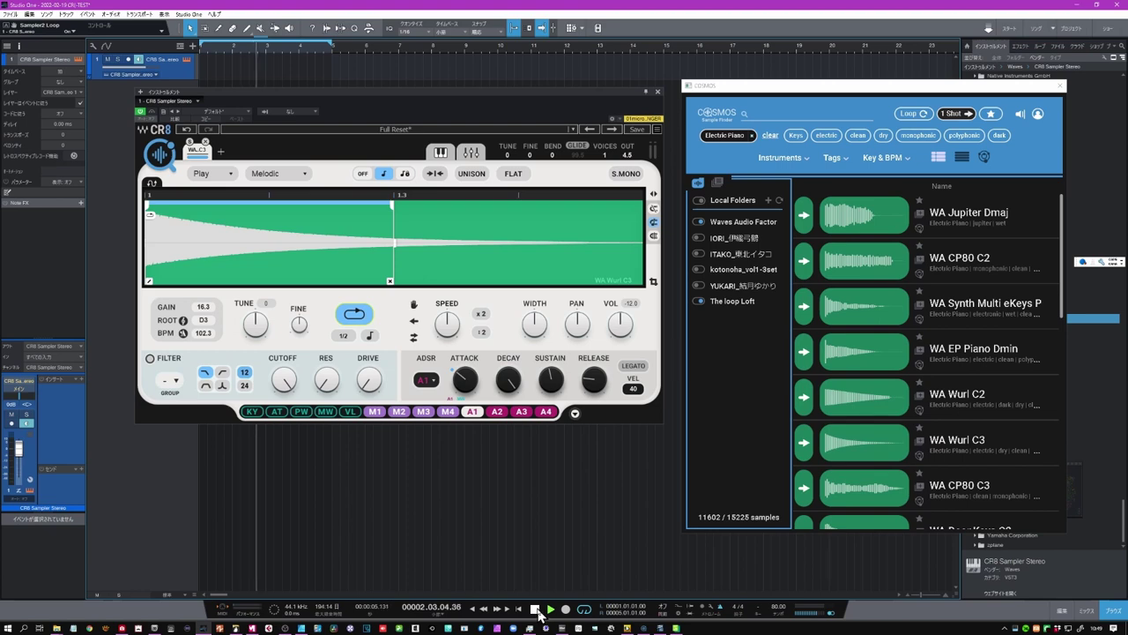
left_click(538, 611)
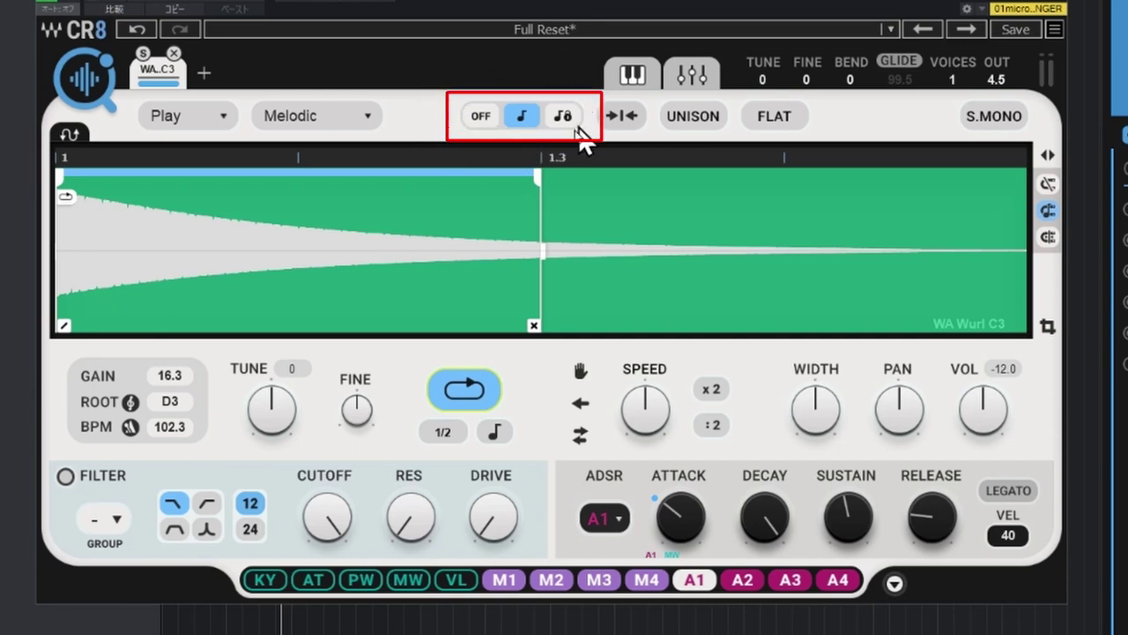
- Compare the sampler's Off, note and locked-note sync types, and leave sync set to Off
left_click(481, 117)
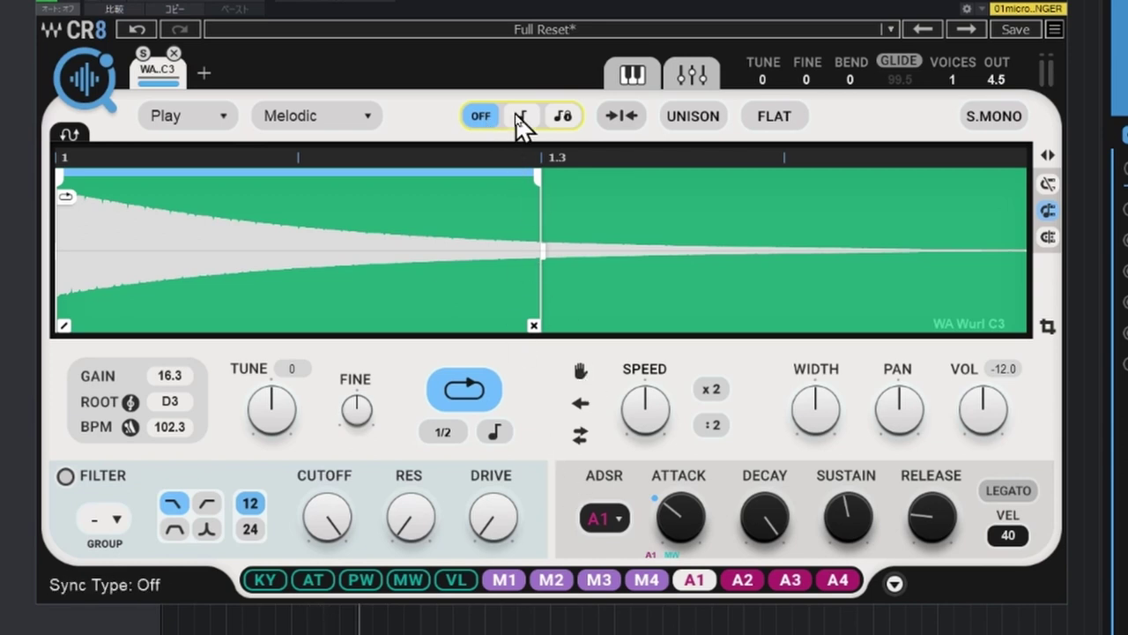
left_click(517, 117)
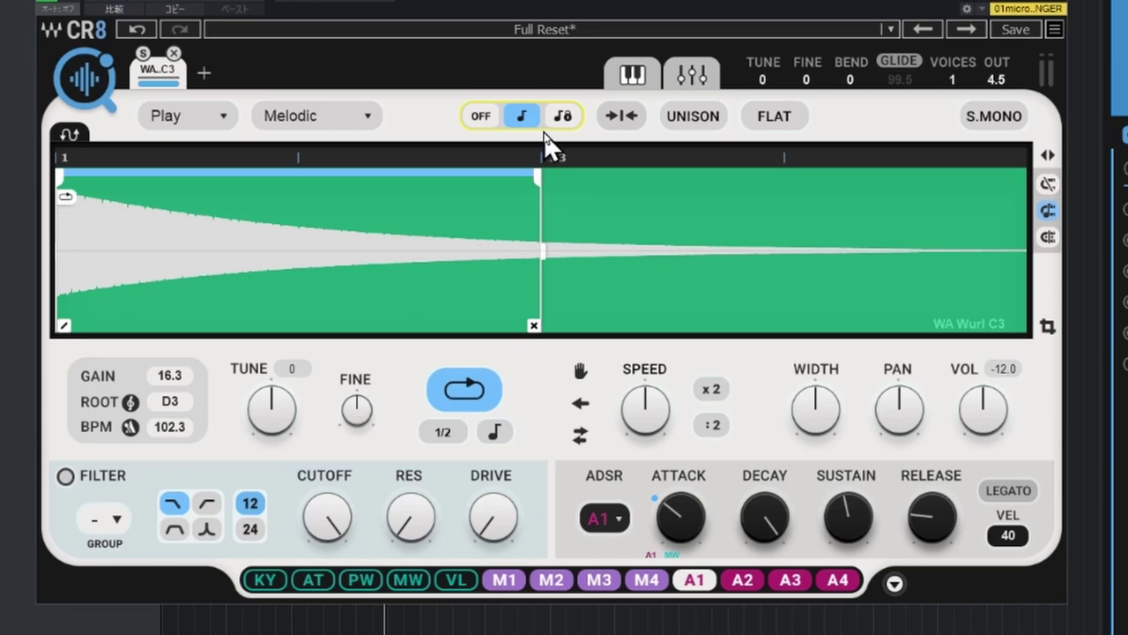
left_click(562, 123)
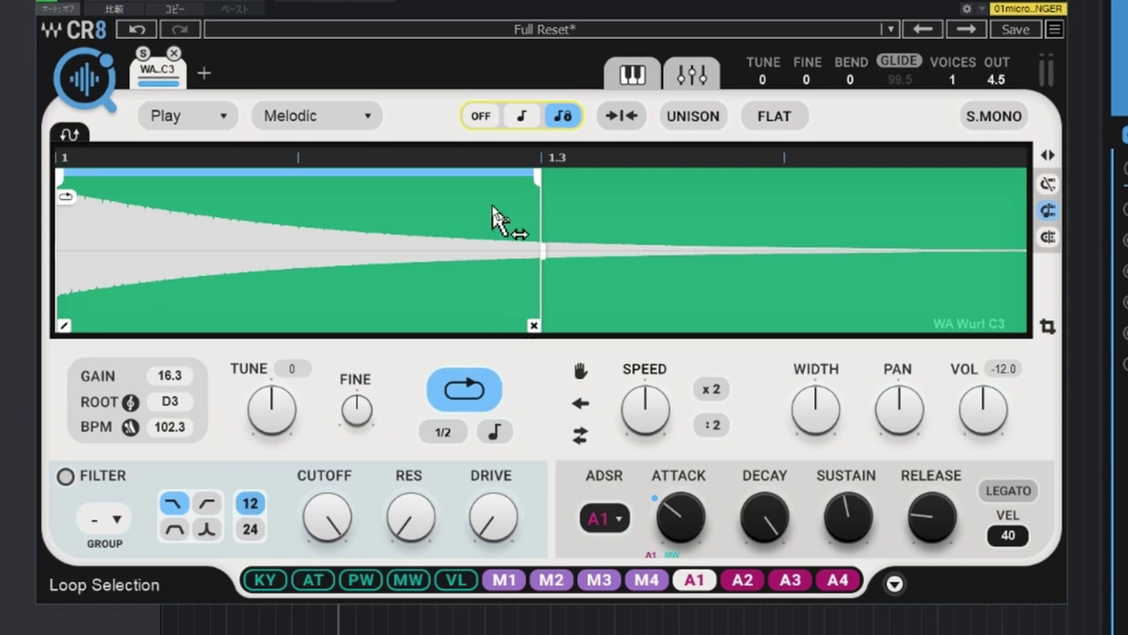
left_click(479, 124)
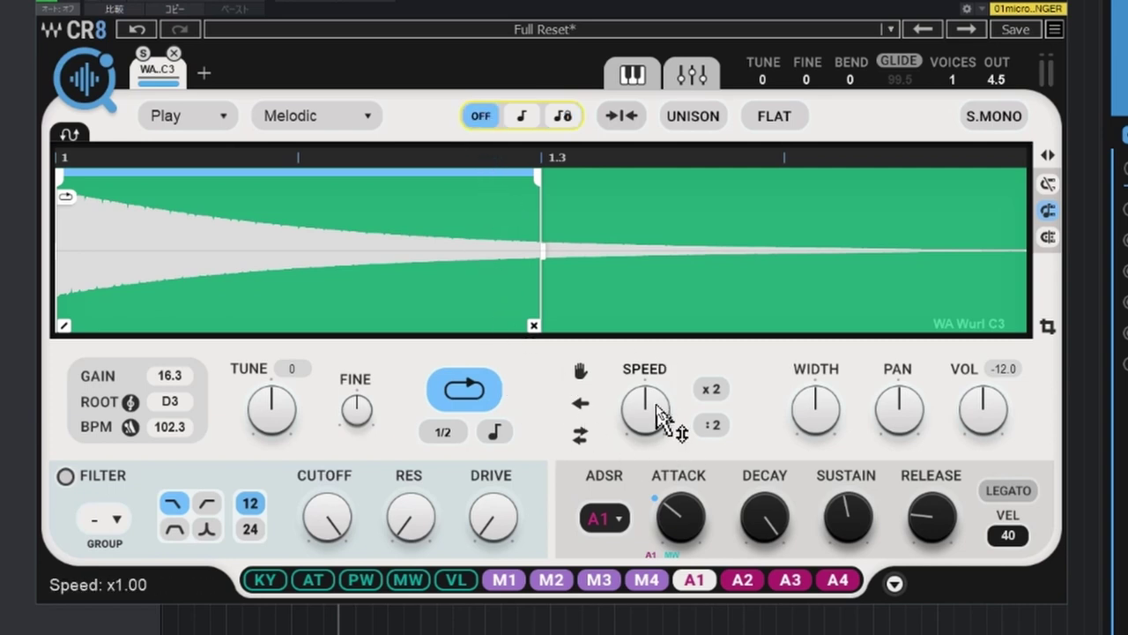
- Try the sample's reverse and See Saw playback options, and leave reverse, See Saw and the hand option off
left_click(581, 403)
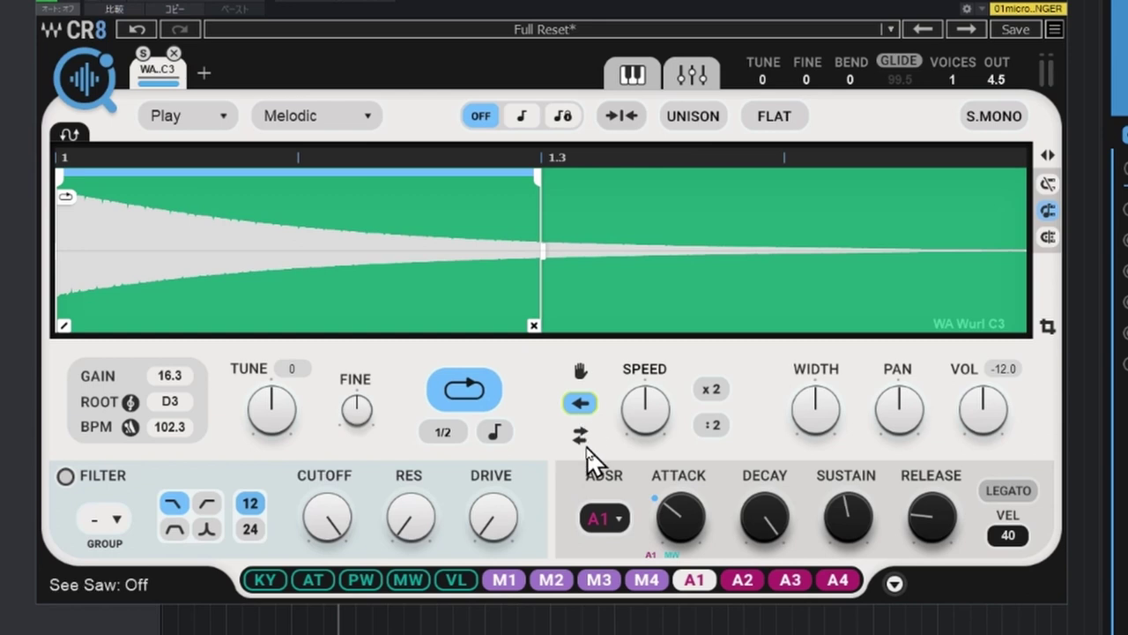
left_click(596, 436)
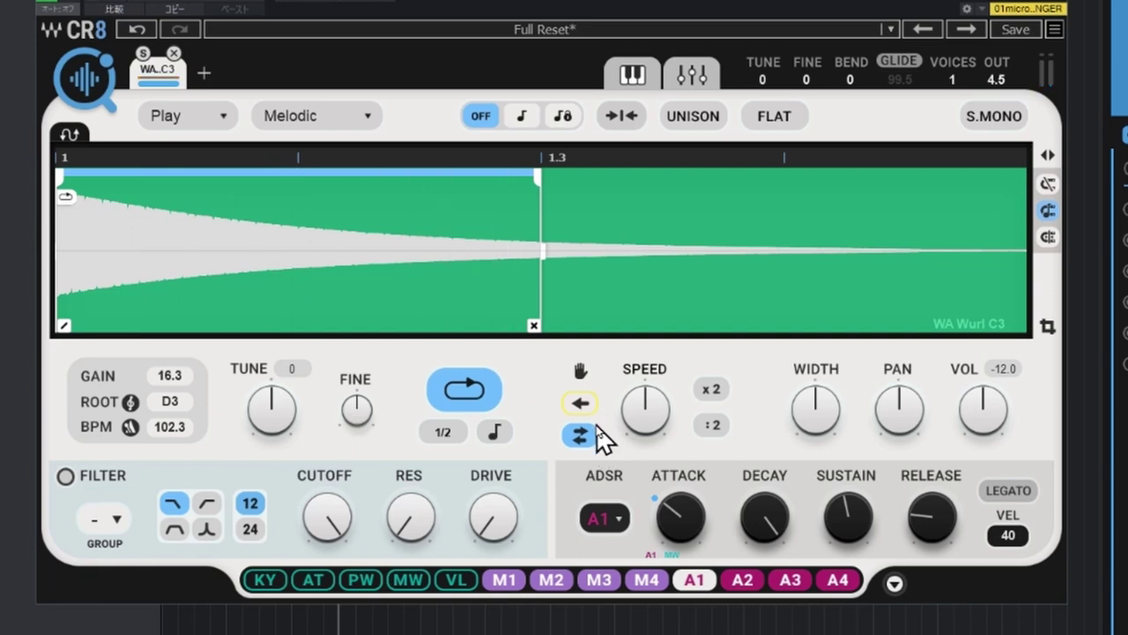
left_click(583, 374)
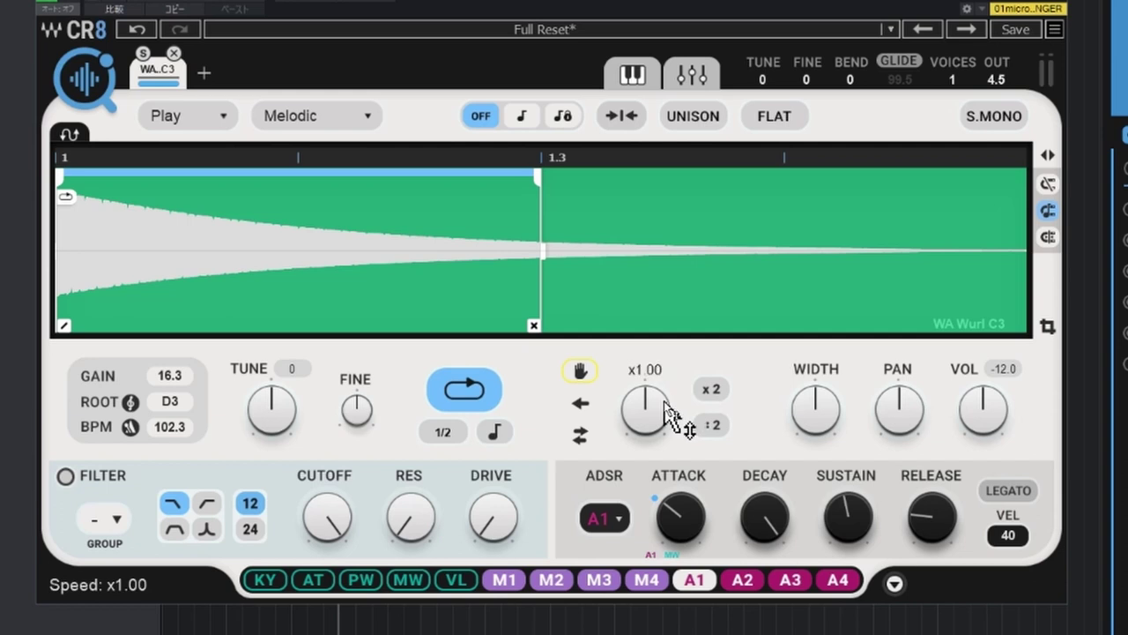
- Try doubling and halving the sample's speed, set it to about x2.71, and reset the speed to x1.00
left_click(710, 388)
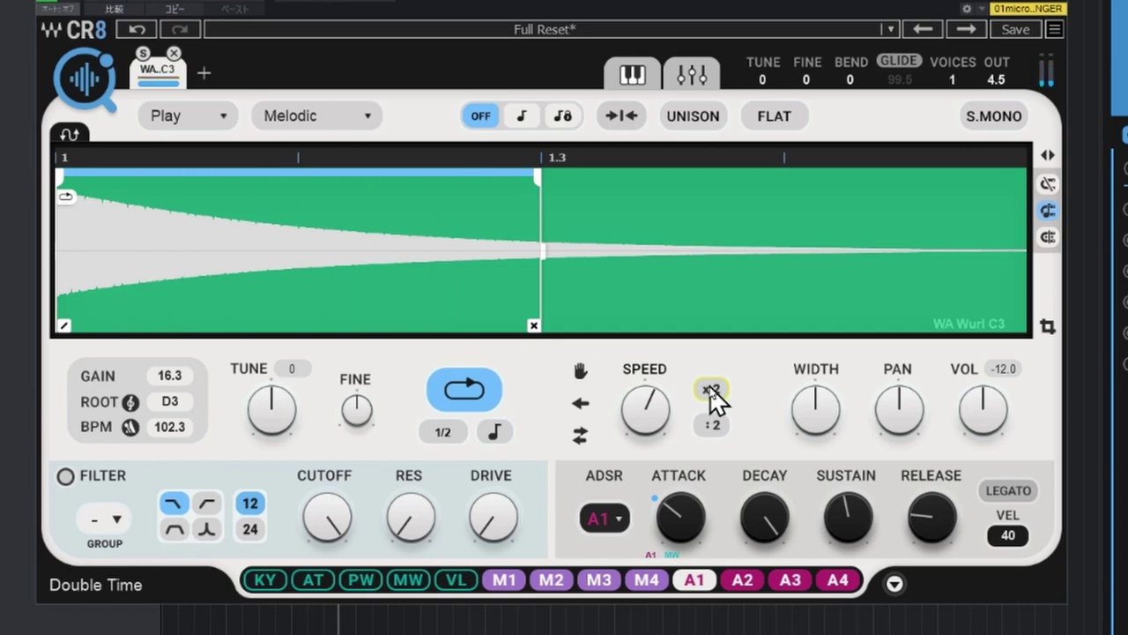
left_click(709, 388)
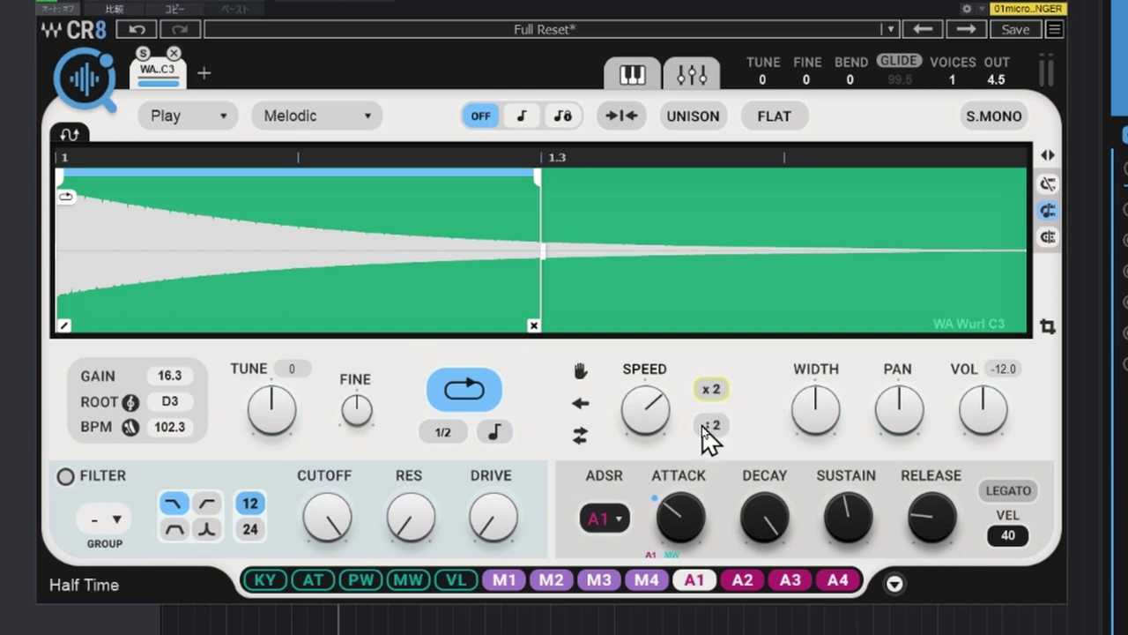
left_click(711, 427)
left_click_drag(654, 399, 654, 370)
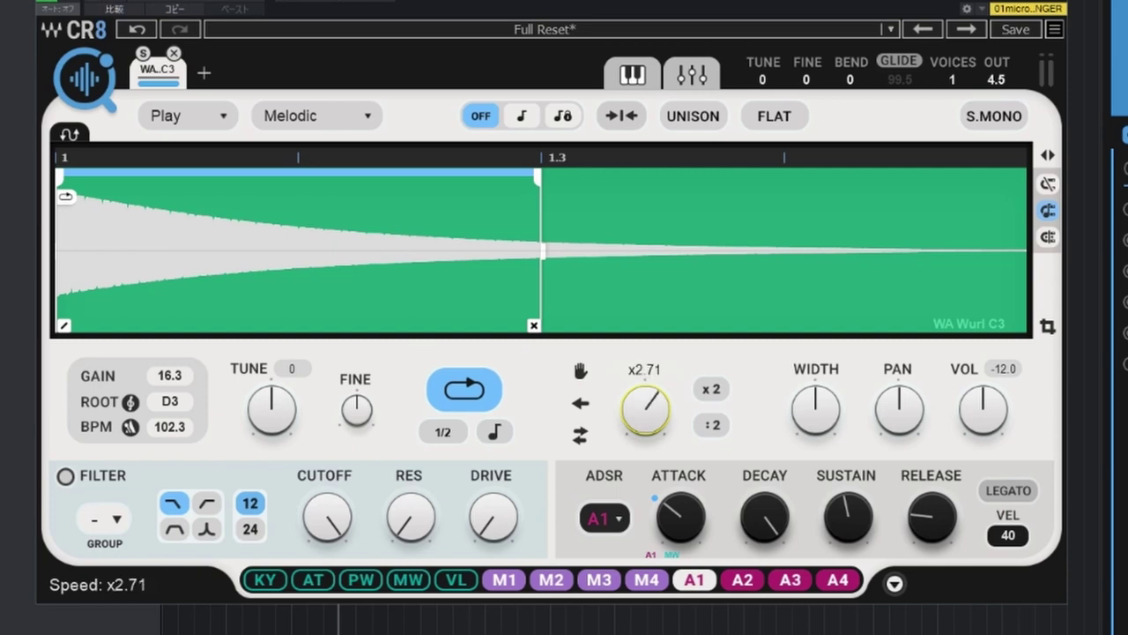
left_click(652, 405, "alt")
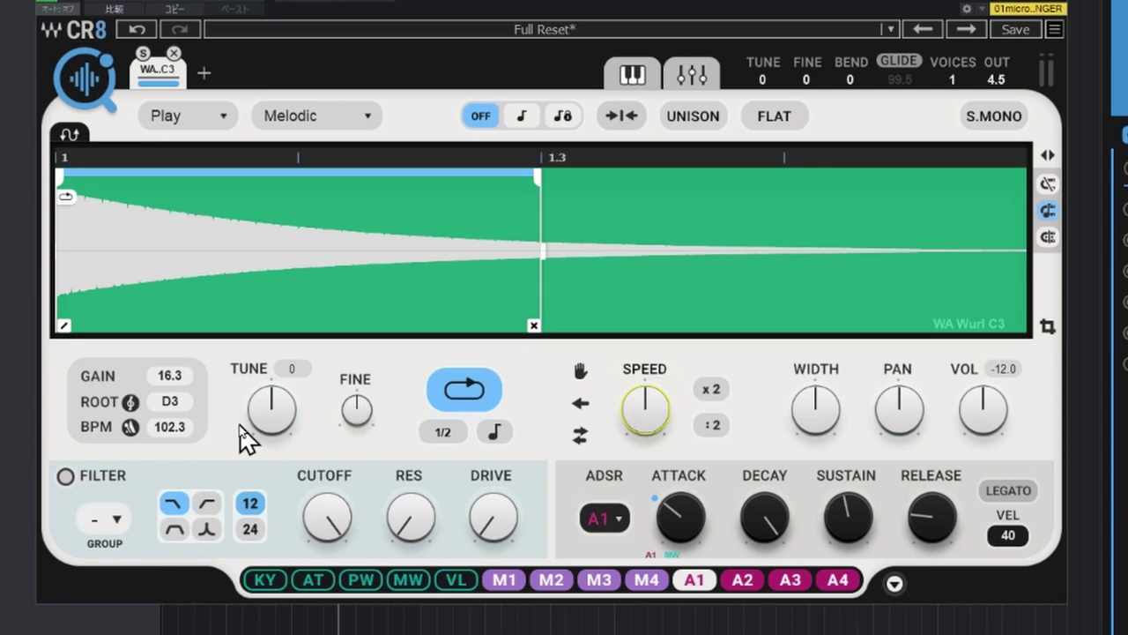
- Raise the sample's gain to 18.5, and try its volume at -16.8 before returning it to -12.0
left_click(174, 381)
mouse_move(175, 382)
left_mouse_down()
mouse_move(175, 360)
mouse_move(175, 380)
mouse_move(174, 369)
left_mouse_up()
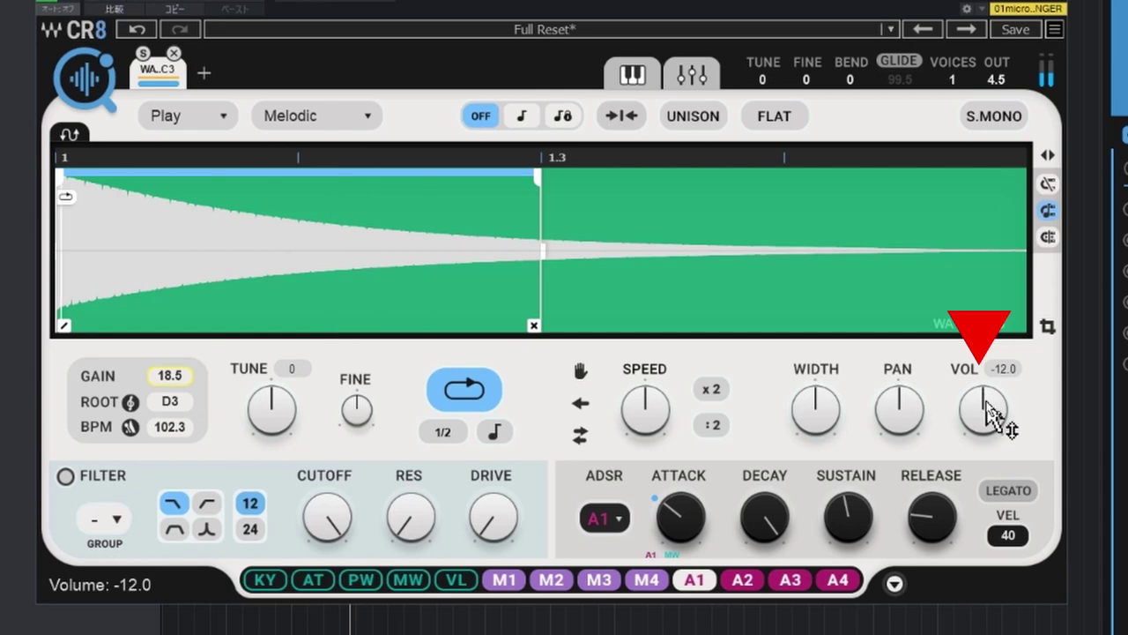
mouse_move(987, 410)
left_mouse_down()
mouse_move(987, 350)
mouse_move(984, 401)
left_mouse_up()
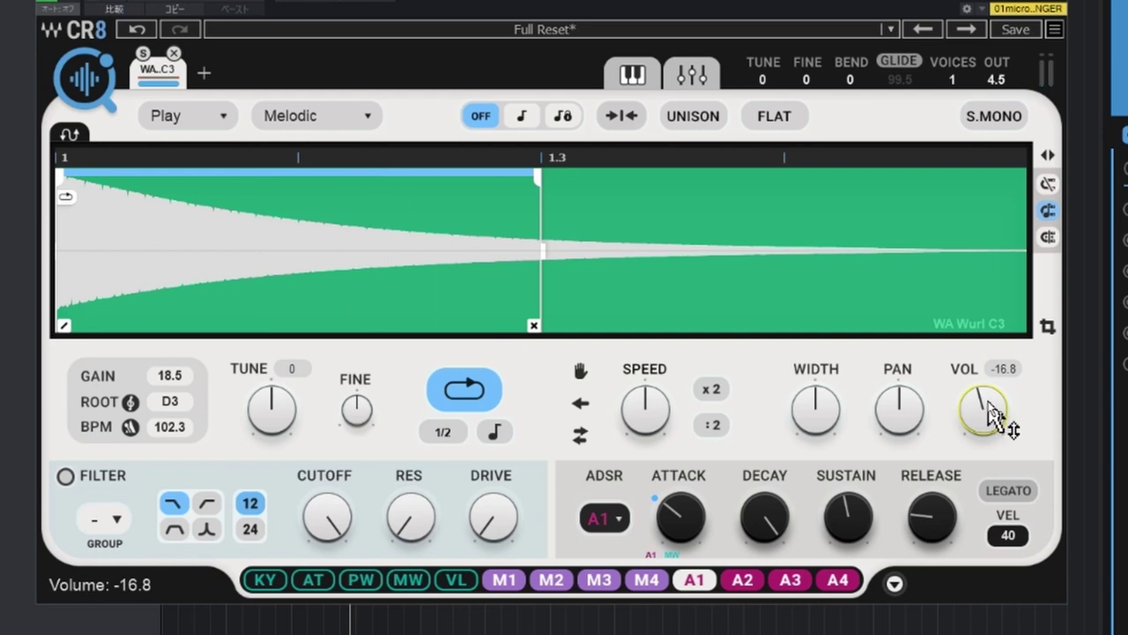
left_click_drag(991, 414, 986, 412)
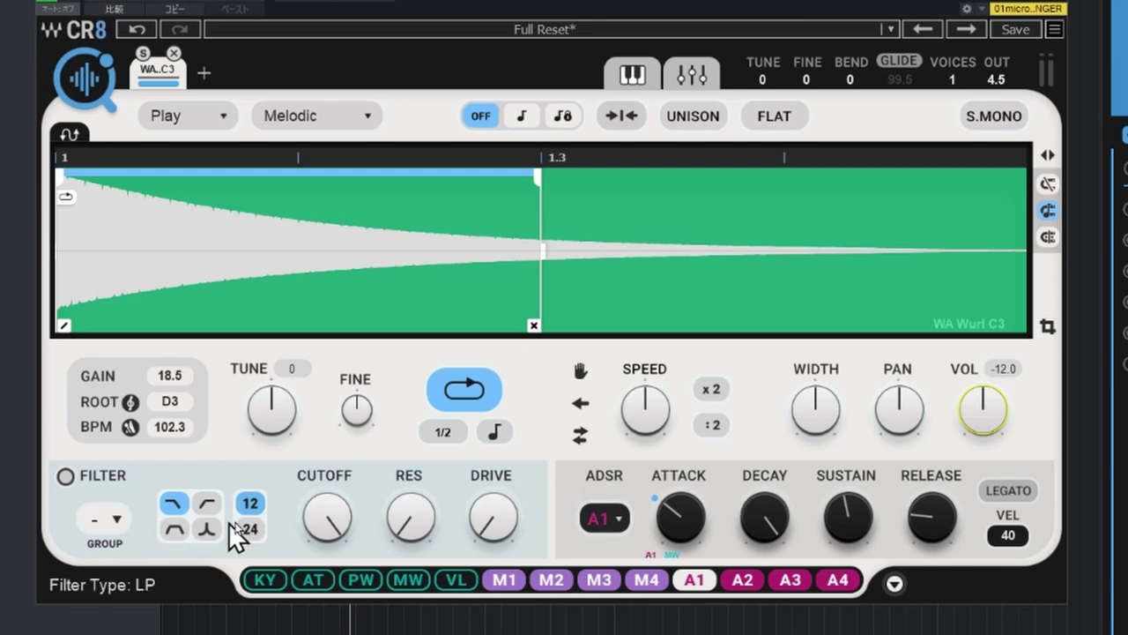
- Turn on the sample's low-pass filter and sweep its cutoff down to about 154 and back up to 20000
left_click(65, 476)
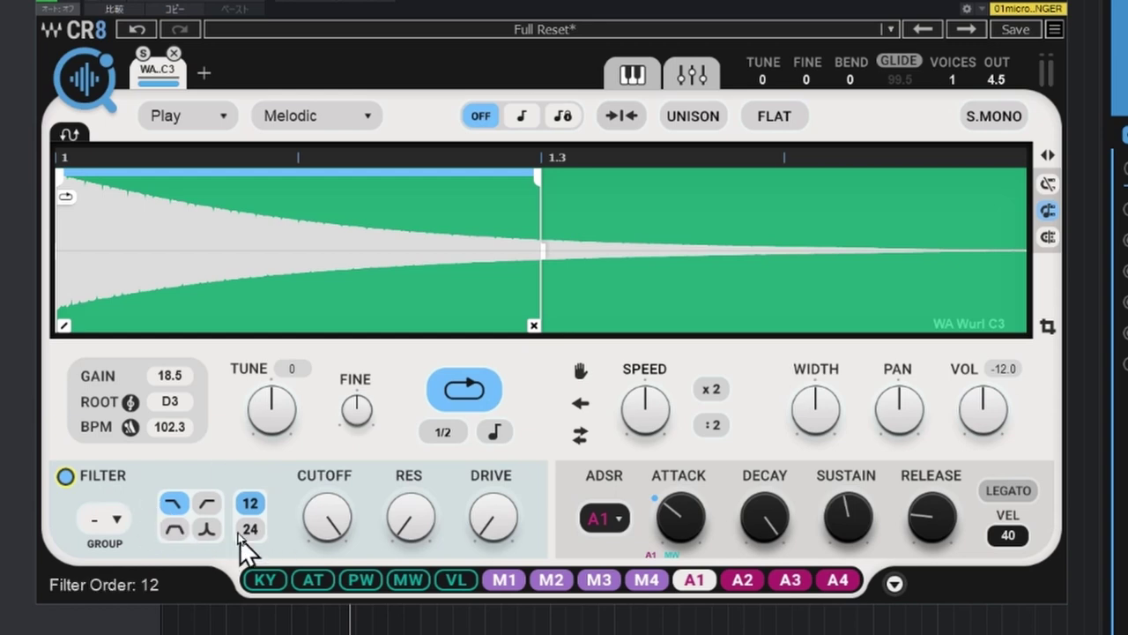
left_click_drag(324, 513, 324, 514)
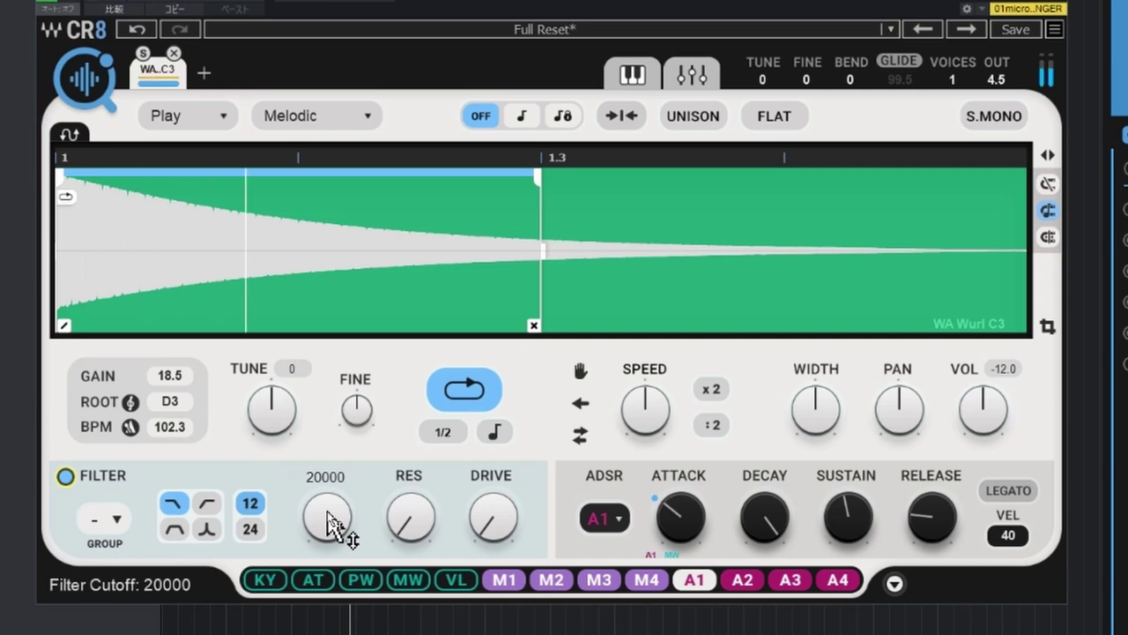
left_click_drag(335, 524, 335, 632)
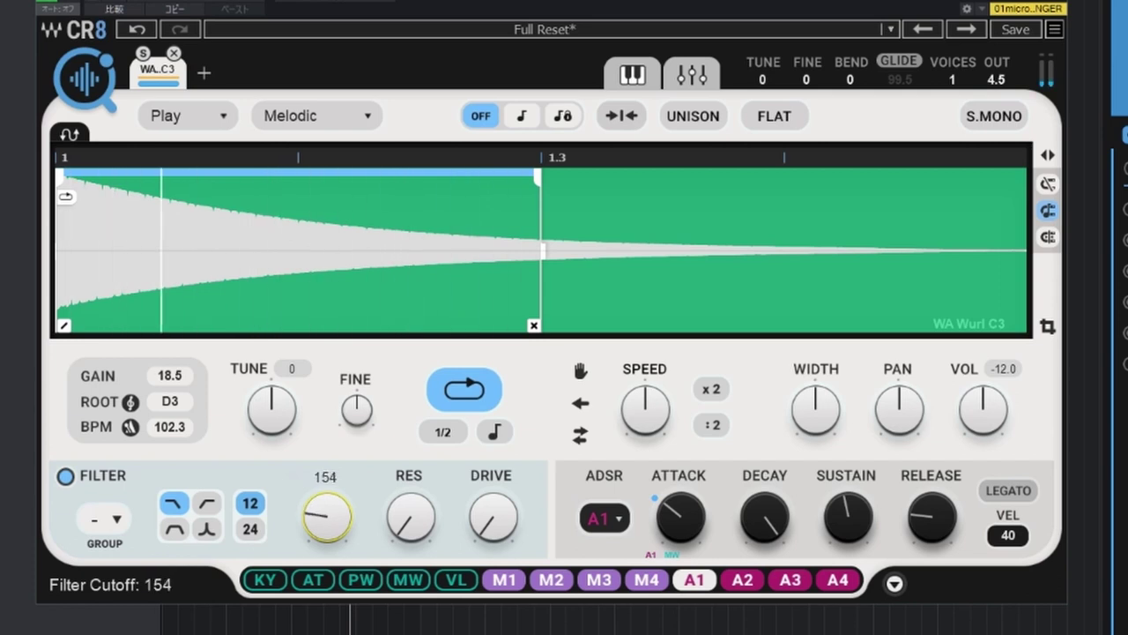
left_click_drag(335, 632, 334, 529)
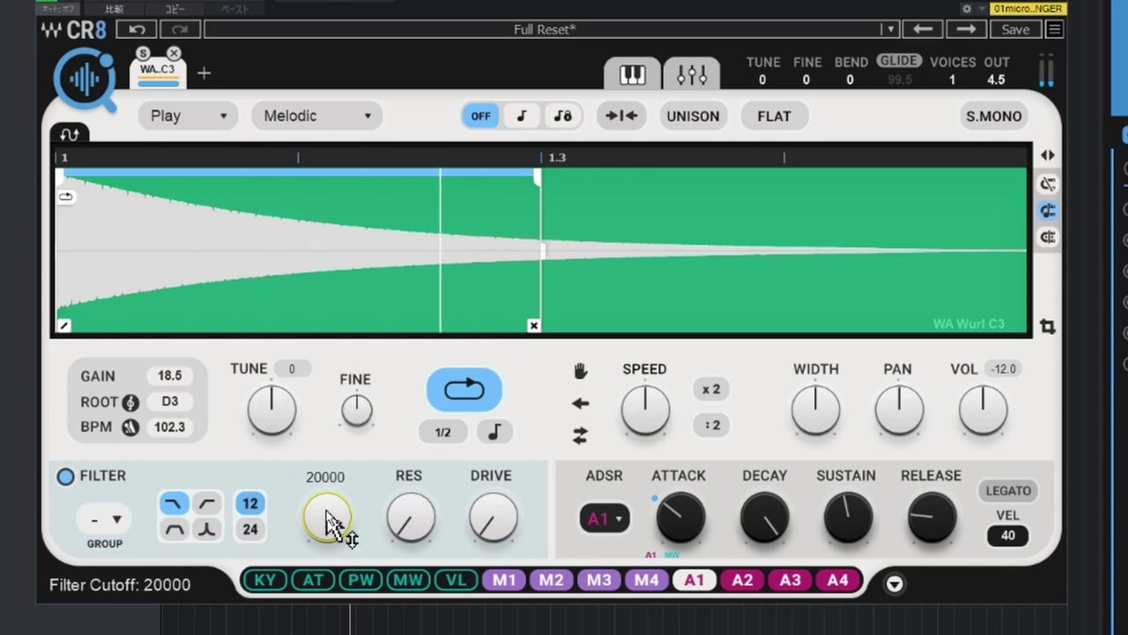
- Switch the filter to high-pass, lower its cutoff to the minimum, and raise its resonance to about halfway
left_click(207, 507)
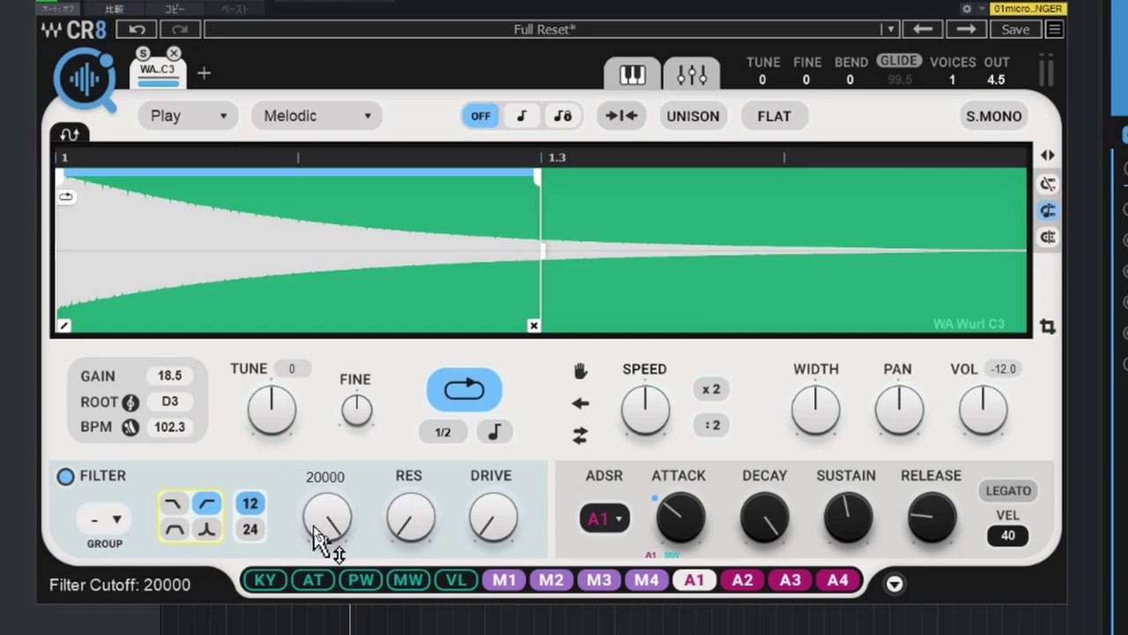
left_click_drag(319, 538, 319, 626)
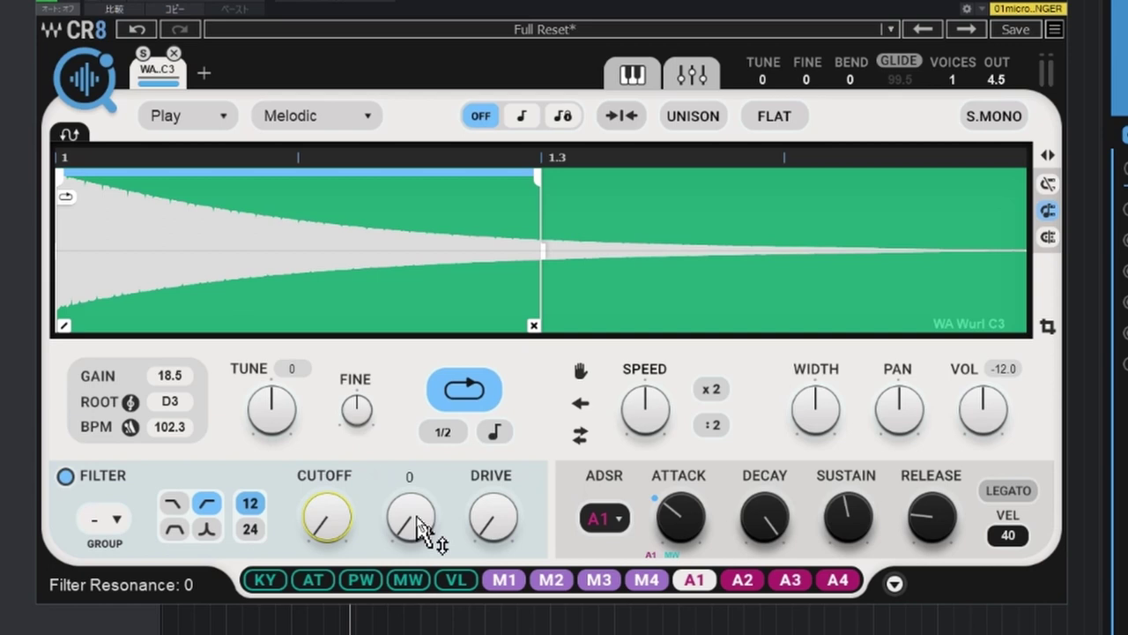
left_click_drag(419, 520, 418, 462)
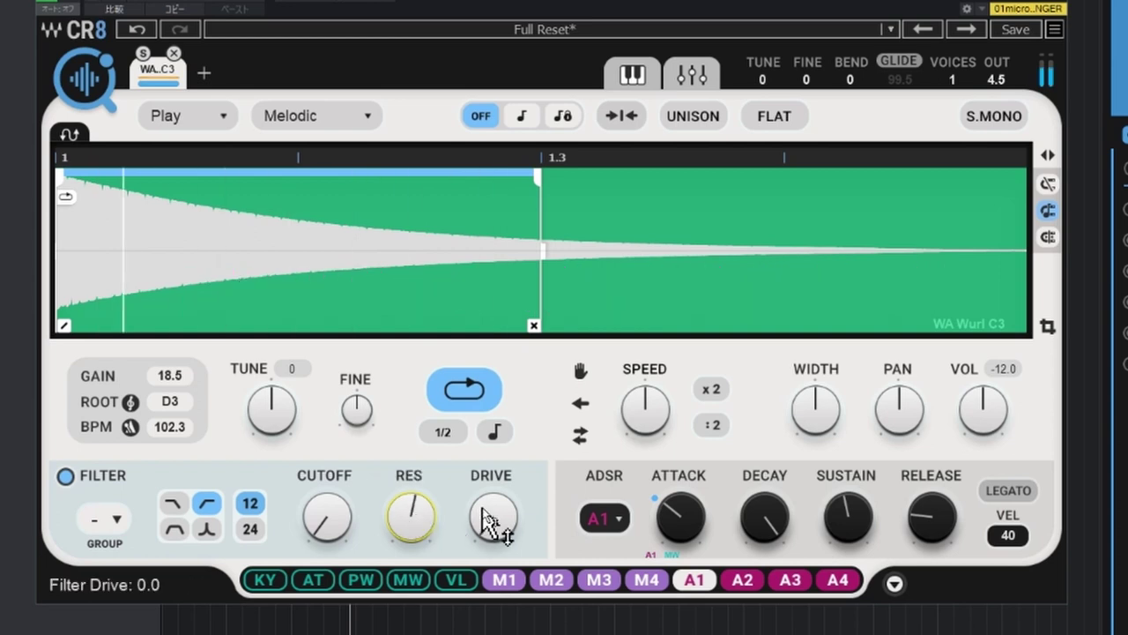
mouse_move(491, 518)
left_mouse_down()
mouse_move(491, 470)
mouse_move(493, 522)
left_mouse_up()
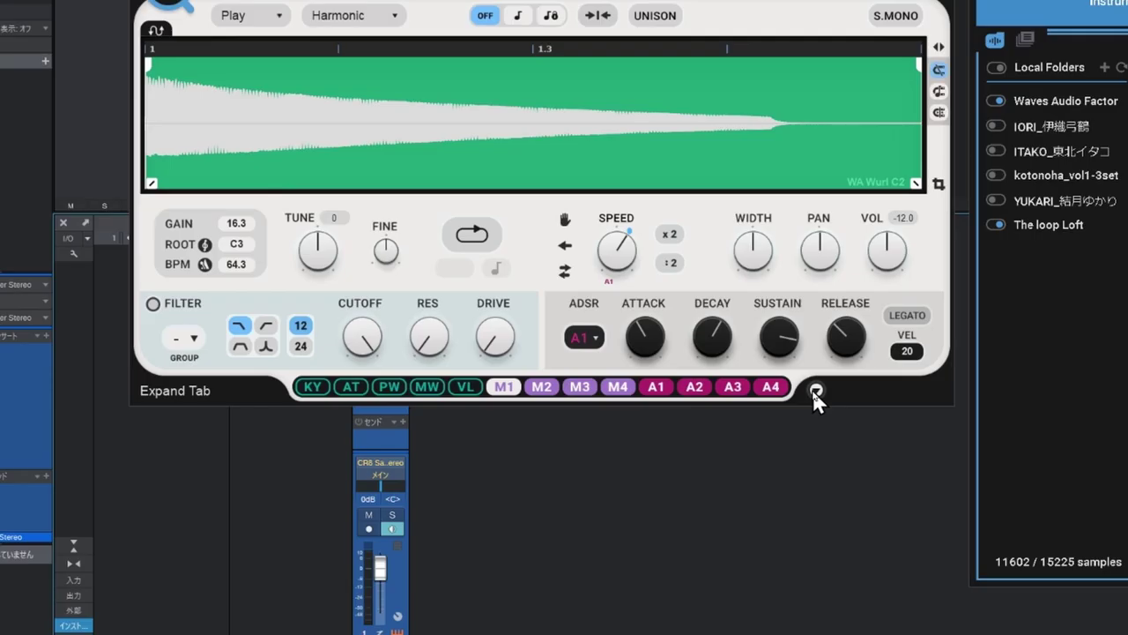
- Expand the modulation section and show the detailed settings of envelope A1
left_click(816, 390)
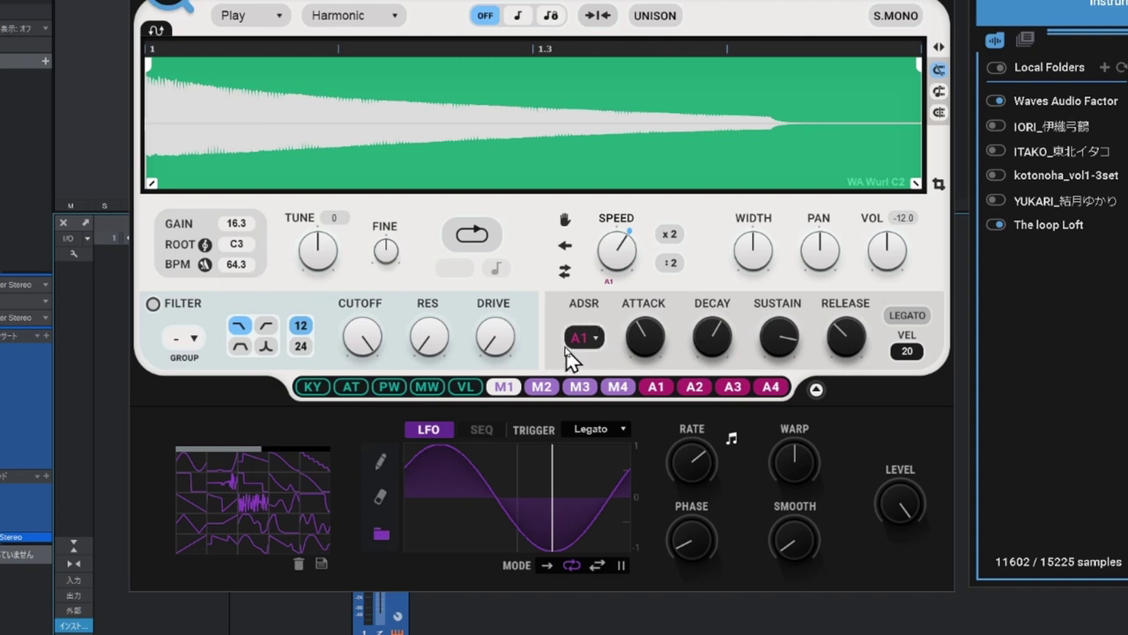
left_click(657, 388)
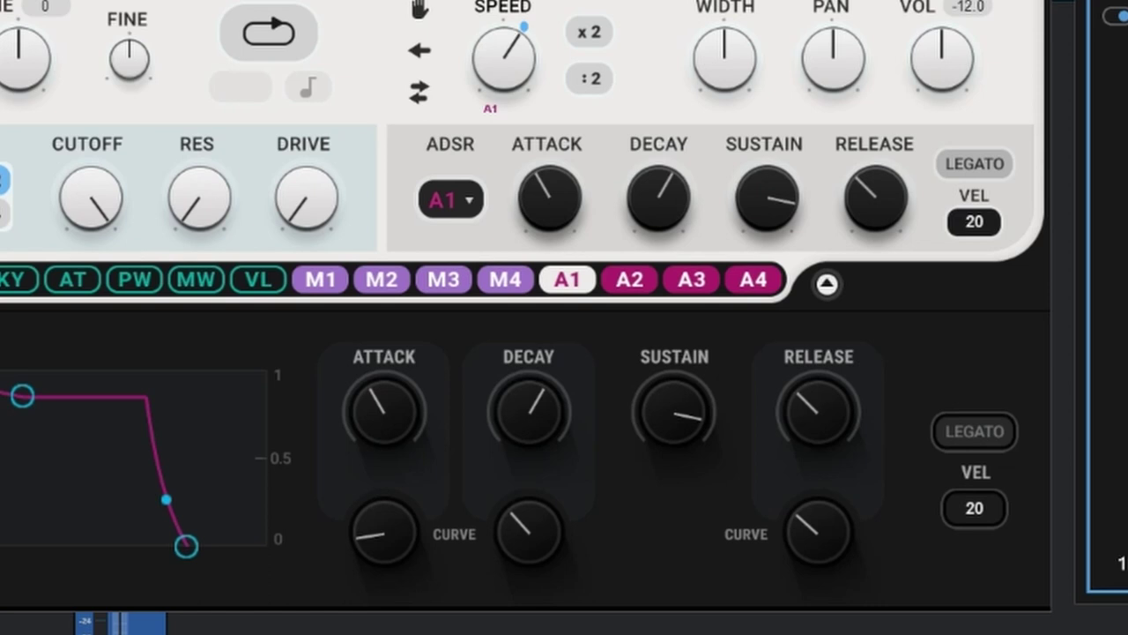
mouse_move(571, 212)
mouse_move(688, 223)
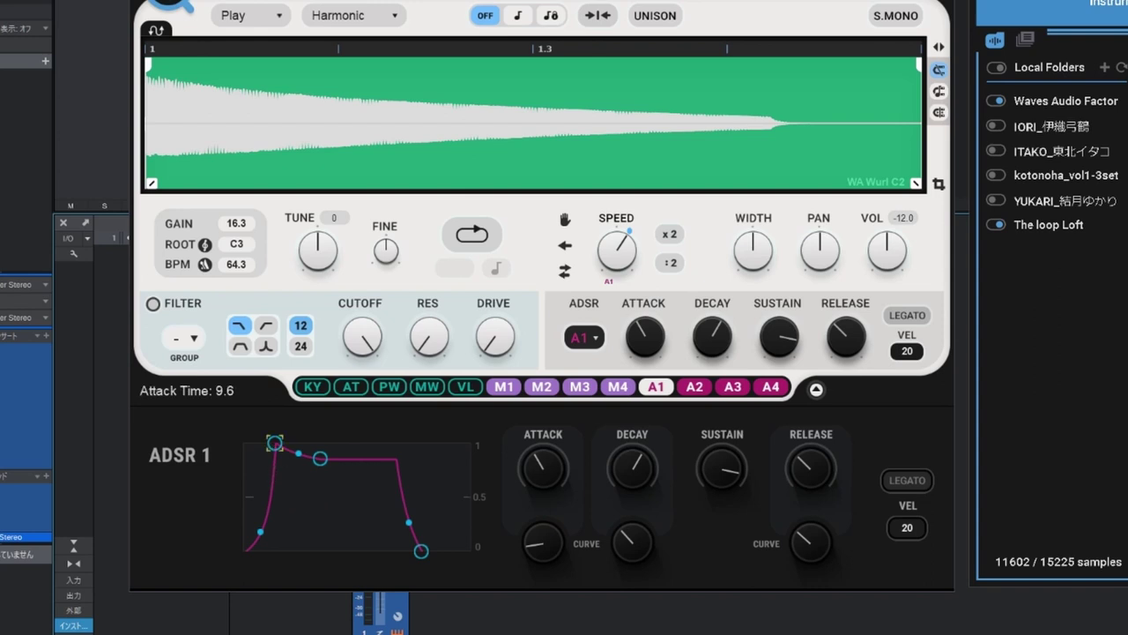
- Reshape the ADSR 1 graph with attack time 1.4, a longer decay, lower sustain, release time 6.9 and a raised release curve
left_click_drag(275, 442, 261, 443)
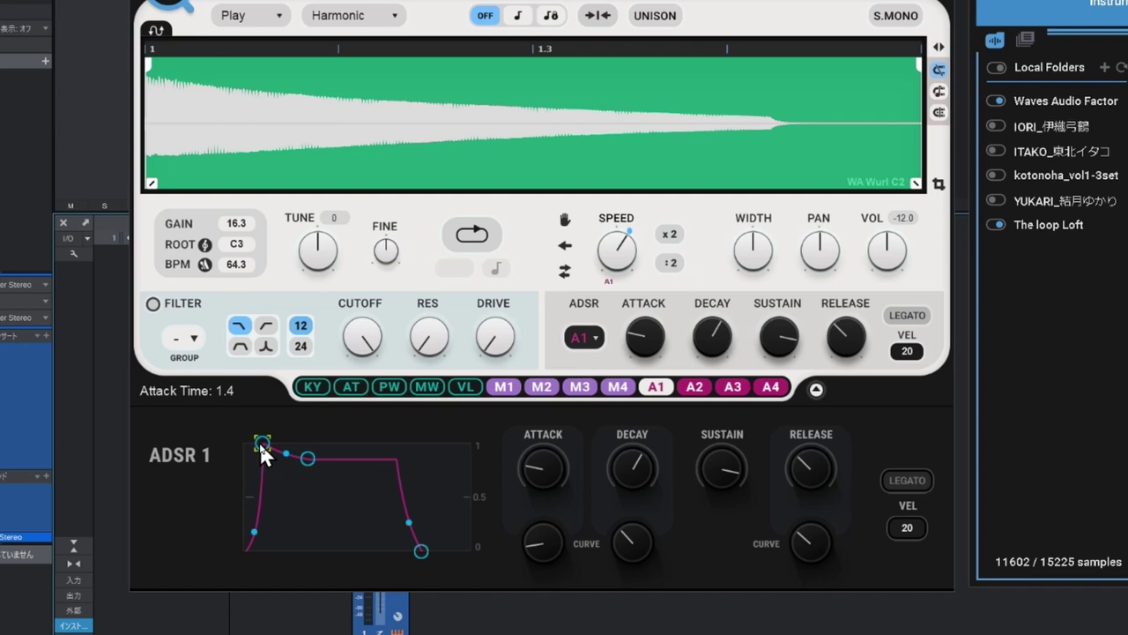
left_click_drag(262, 442, 261, 443)
left_click_drag(307, 458, 315, 462)
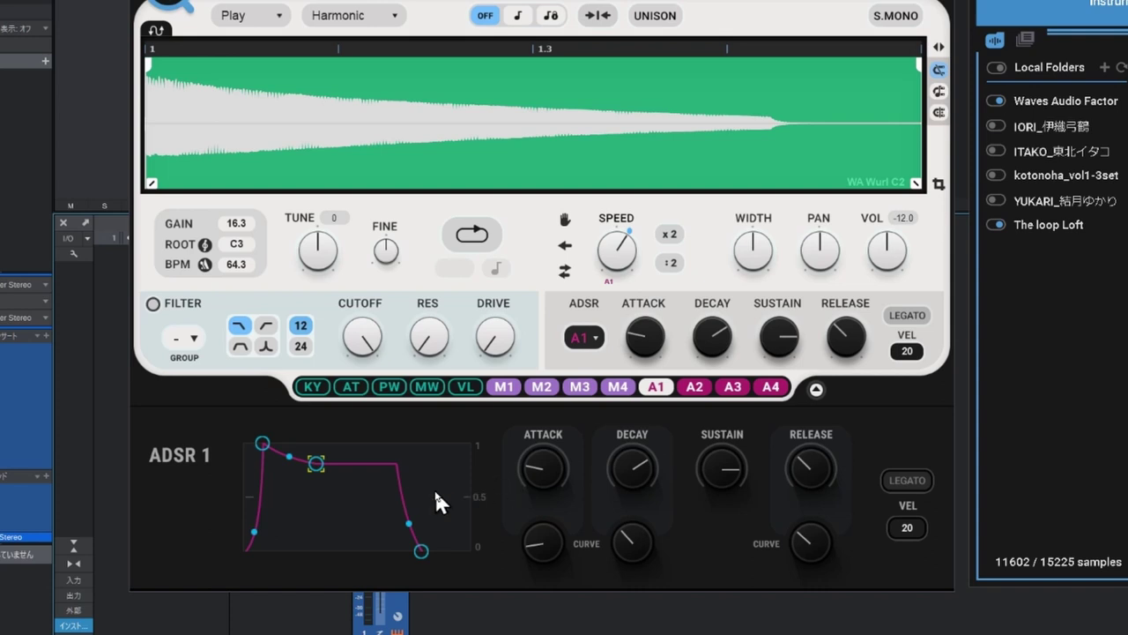
mouse_move(421, 551)
left_mouse_down()
mouse_move(435, 551)
mouse_move(423, 551)
left_mouse_up()
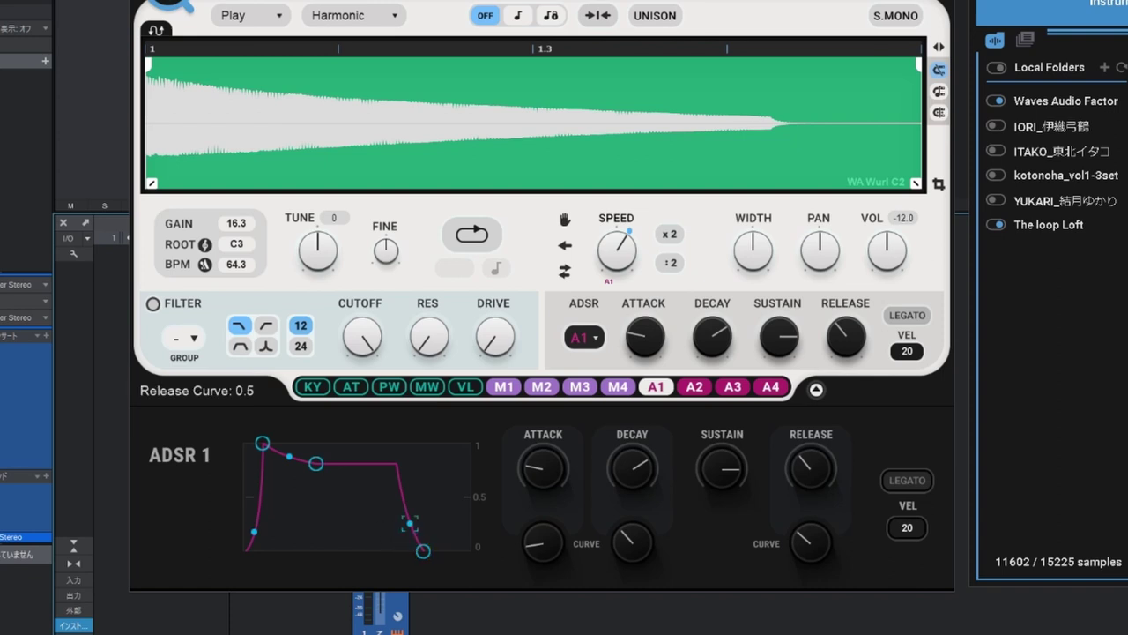
mouse_move(409, 523)
left_mouse_down()
mouse_move(409, 494)
mouse_move(409, 516)
left_mouse_up()
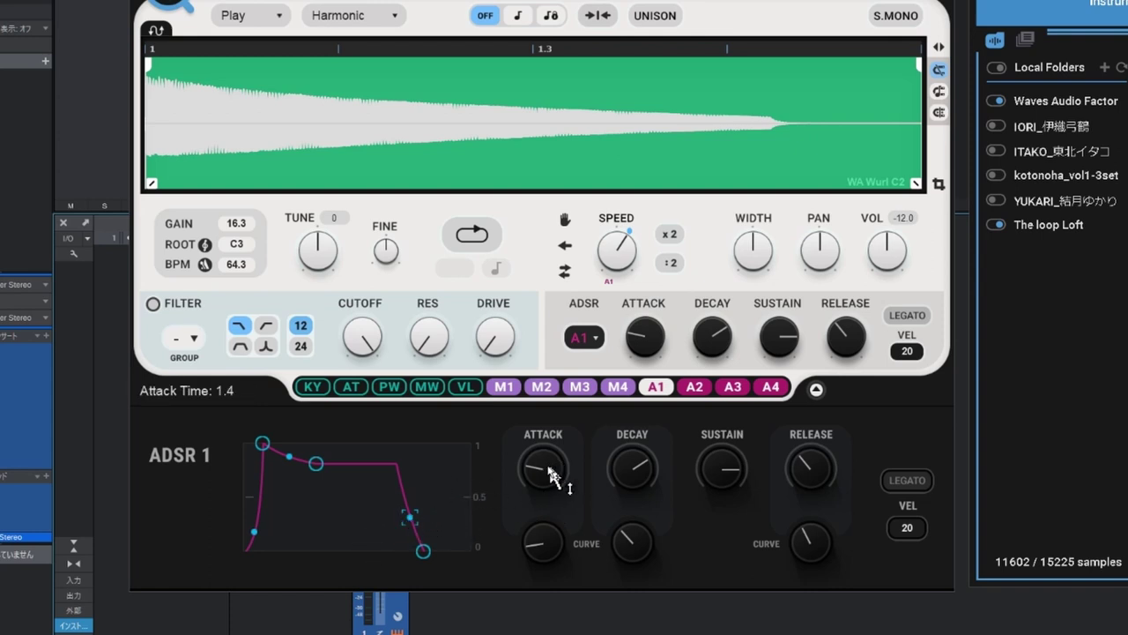
- Raise ADSR 1's attack time in stages to about 3.1, 27.4 and 551.1
left_click_drag(556, 460, 555, 435)
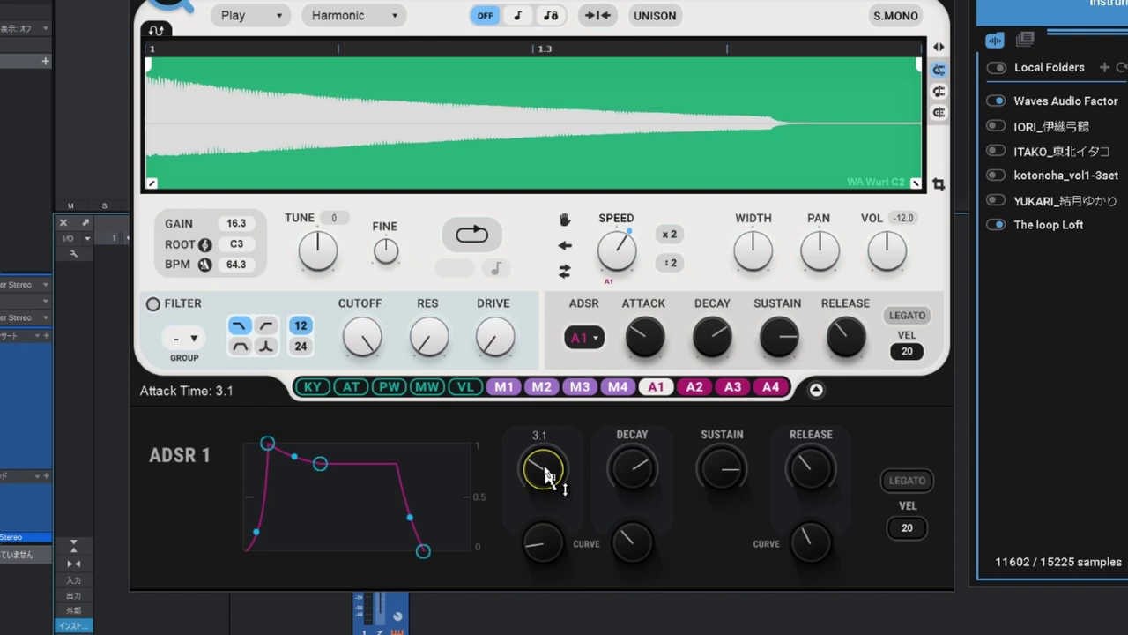
left_click_drag(547, 472, 546, 432)
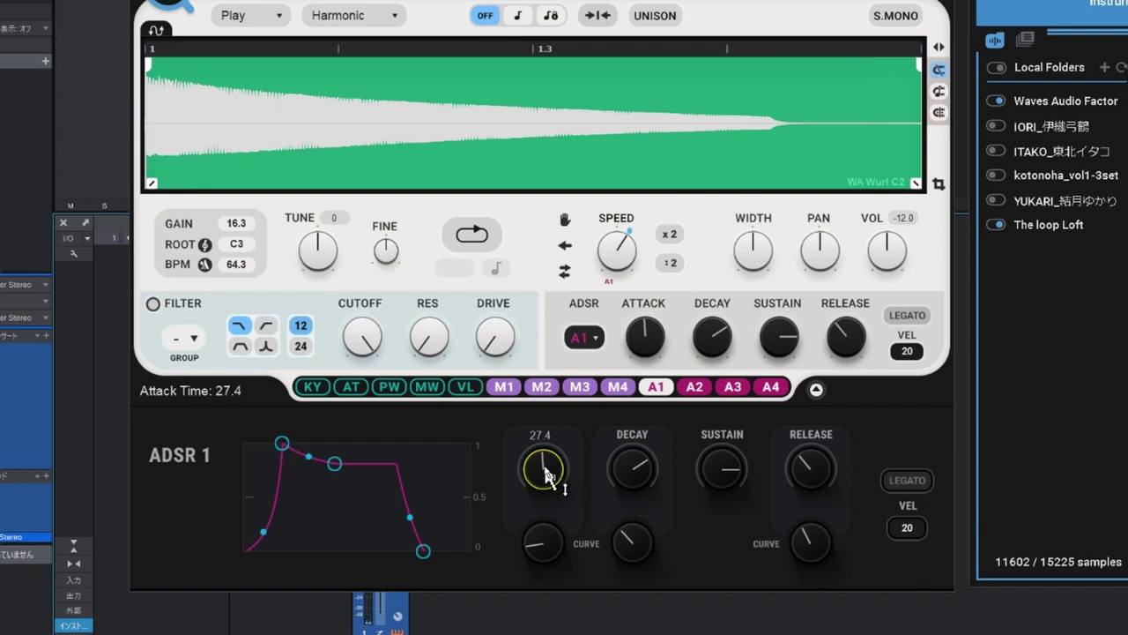
left_click_drag(547, 474, 547, 414)
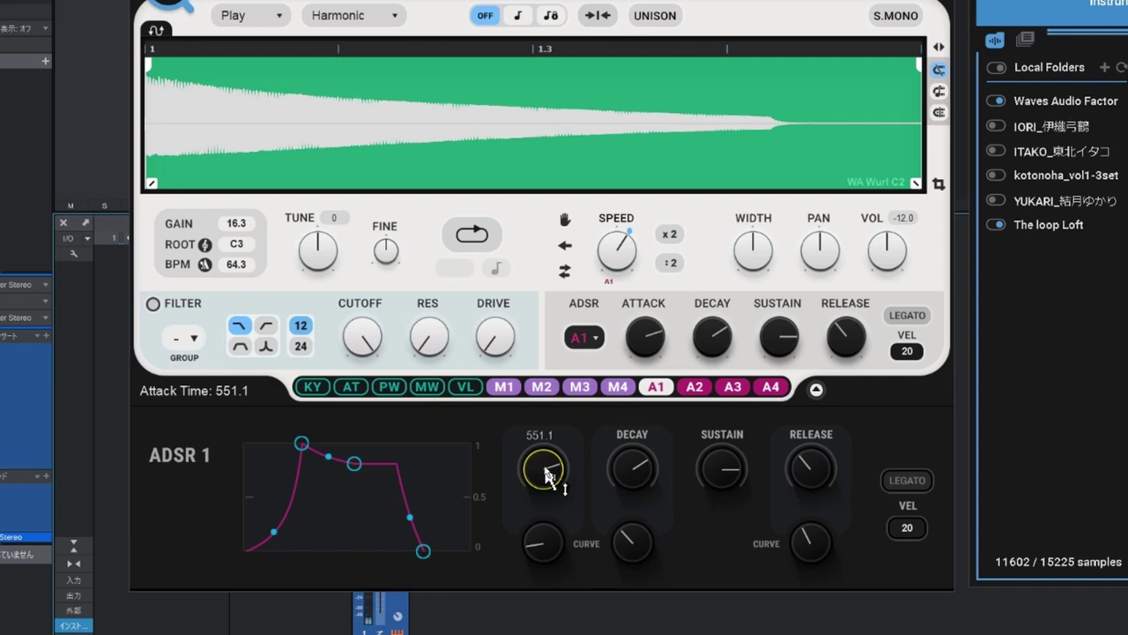
- Try ADSR 1's release time at 0.1, extend it to its maximum, and briefly toggle Legato on and off
mouse_move(421, 552)
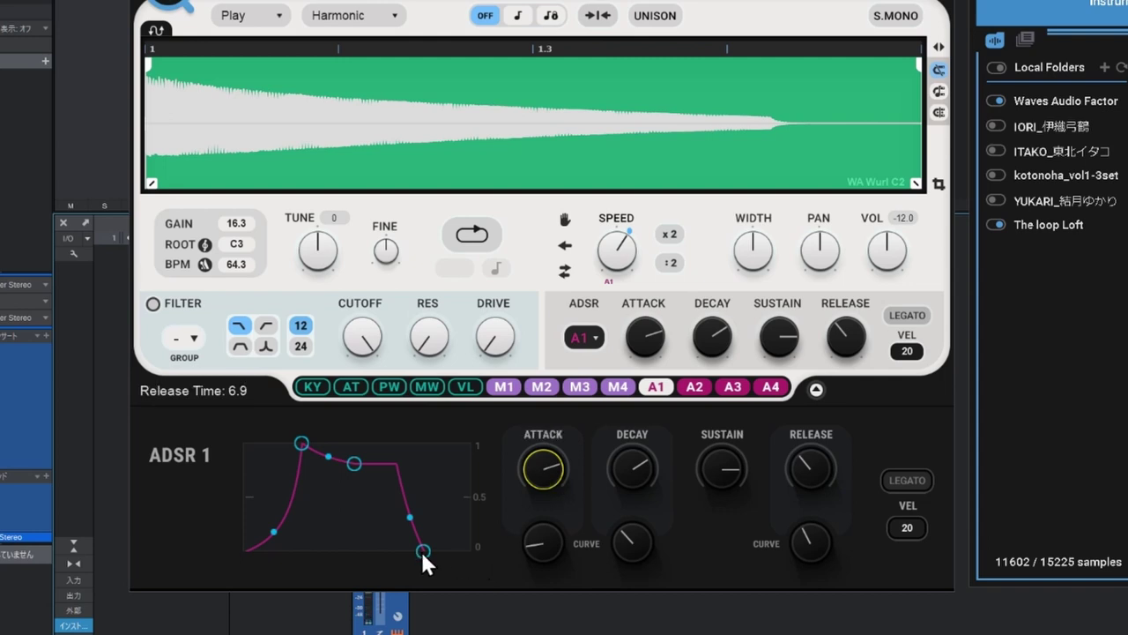
left_click_drag(422, 551, 397, 551)
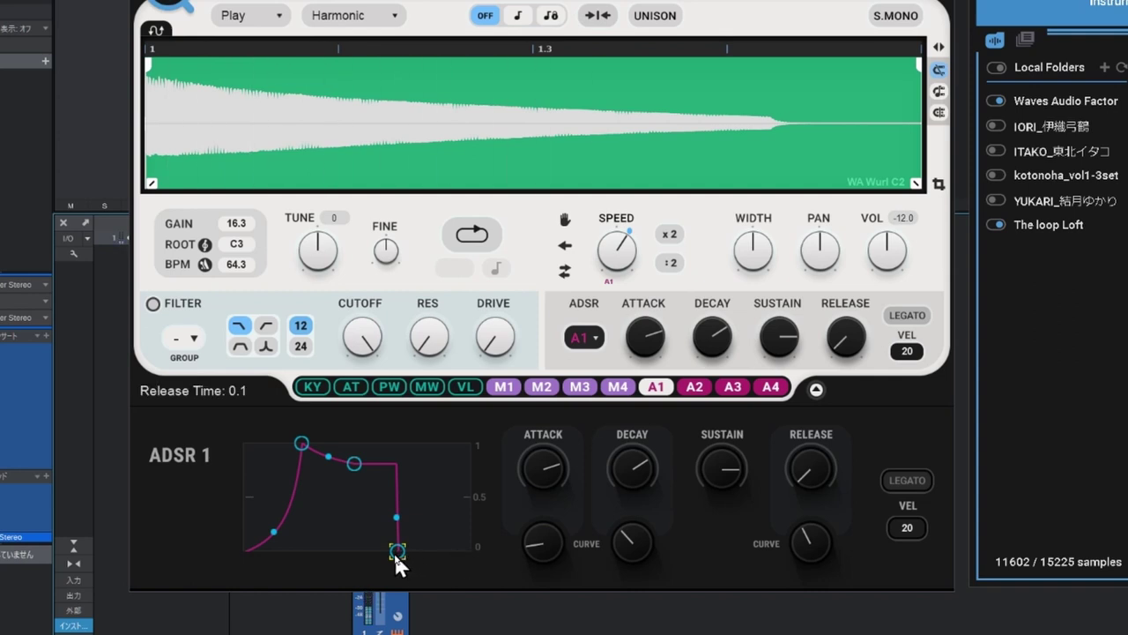
left_click_drag(396, 552, 471, 551)
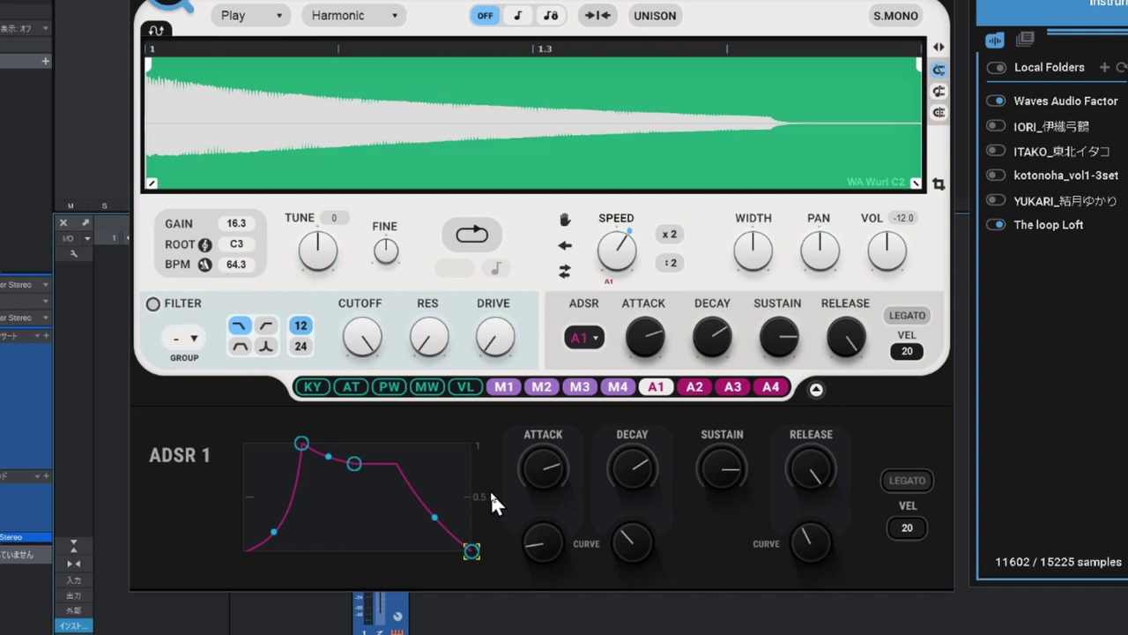
left_click(911, 318)
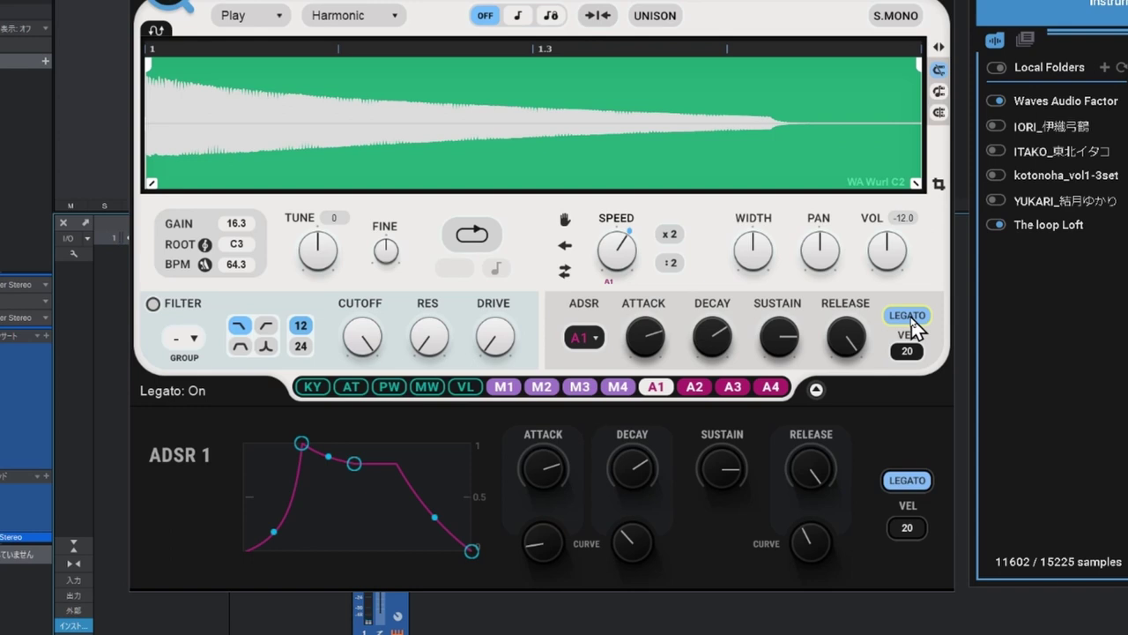
left_click(912, 322)
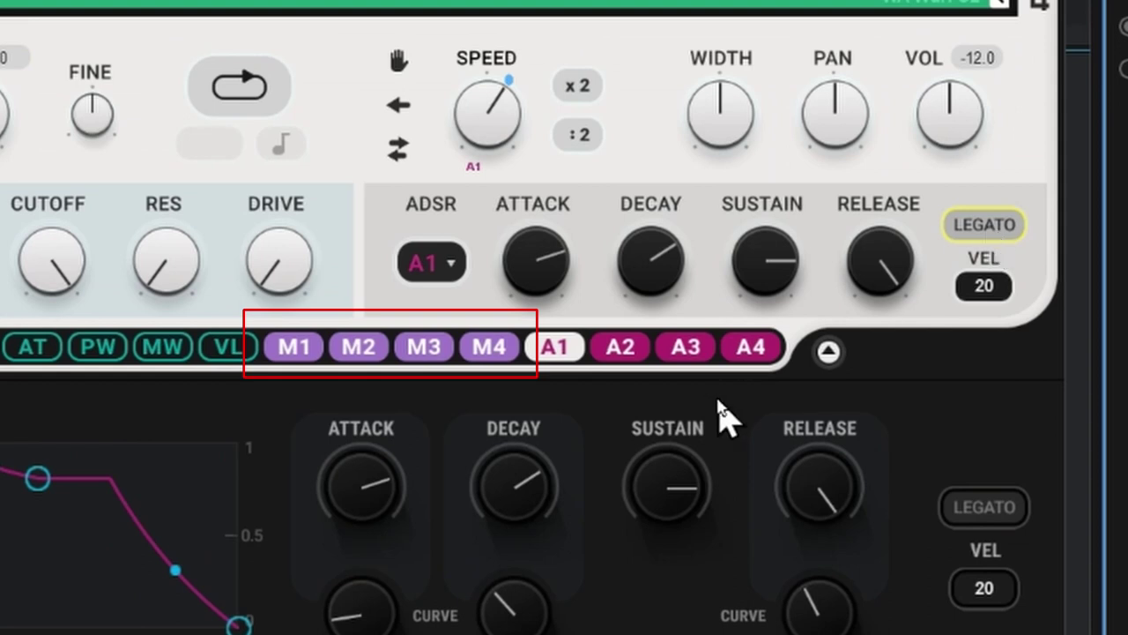
- Show modulator M1's settings and switch its type to SEQ
left_click(294, 346)
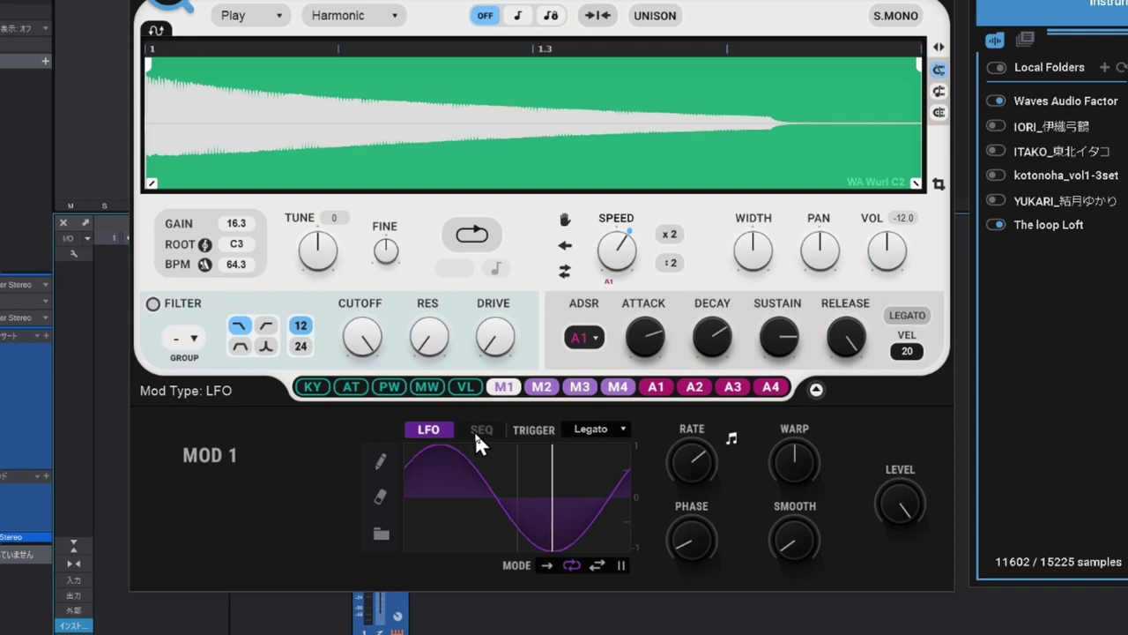
left_click(476, 433)
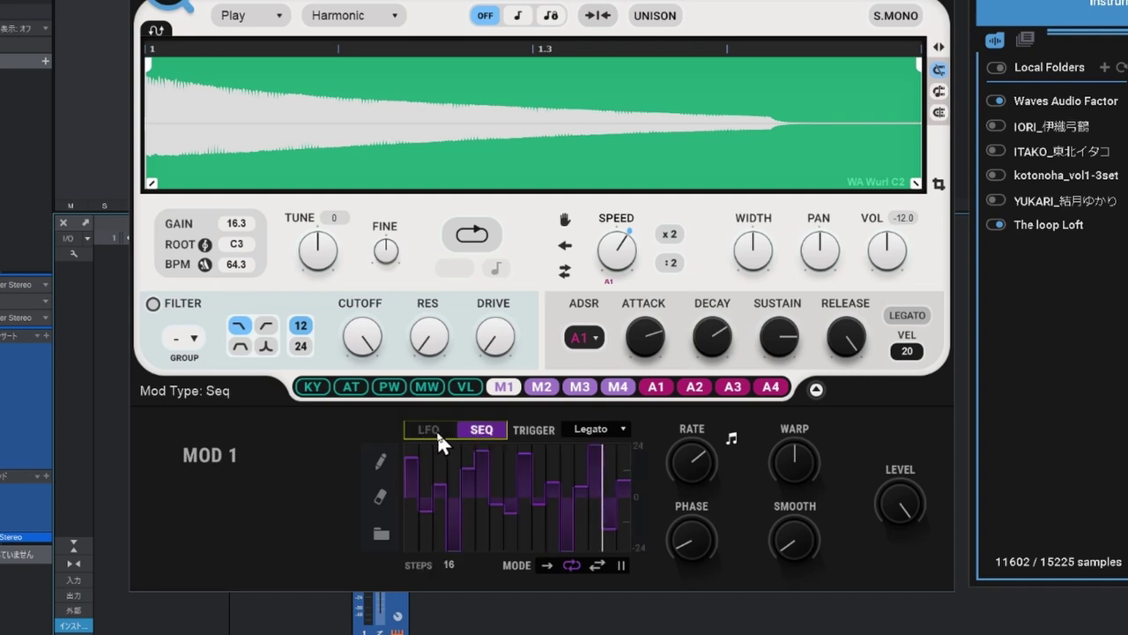
- Switch modulator M1 to LFO, show its preset shapes, try a freehand waveform, and load the sine preset
left_click(435, 430)
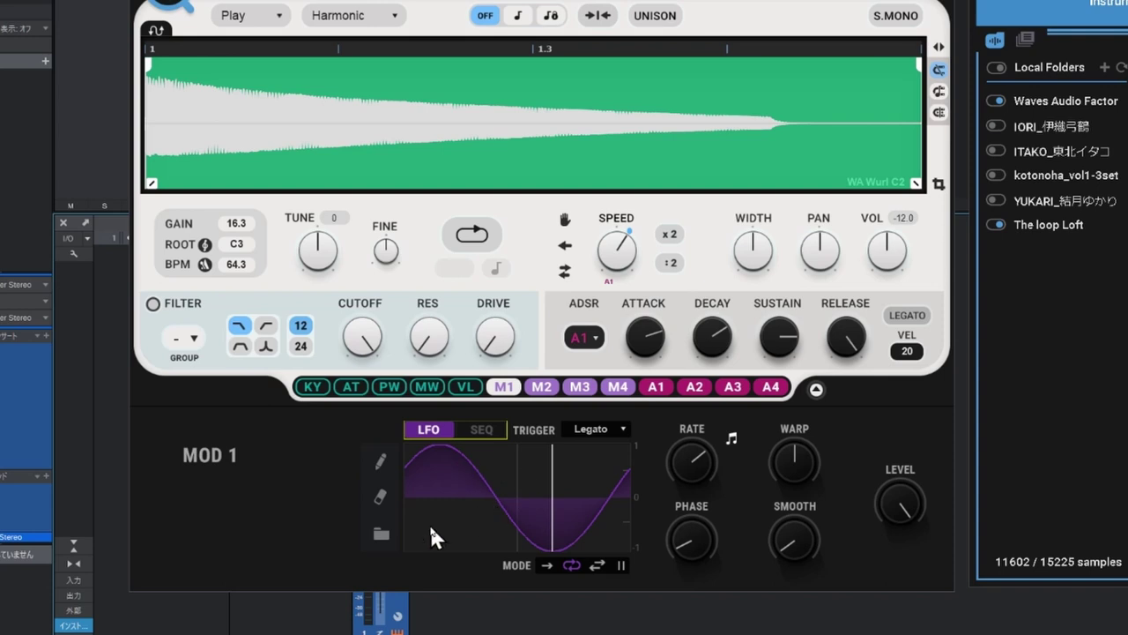
left_click(379, 531)
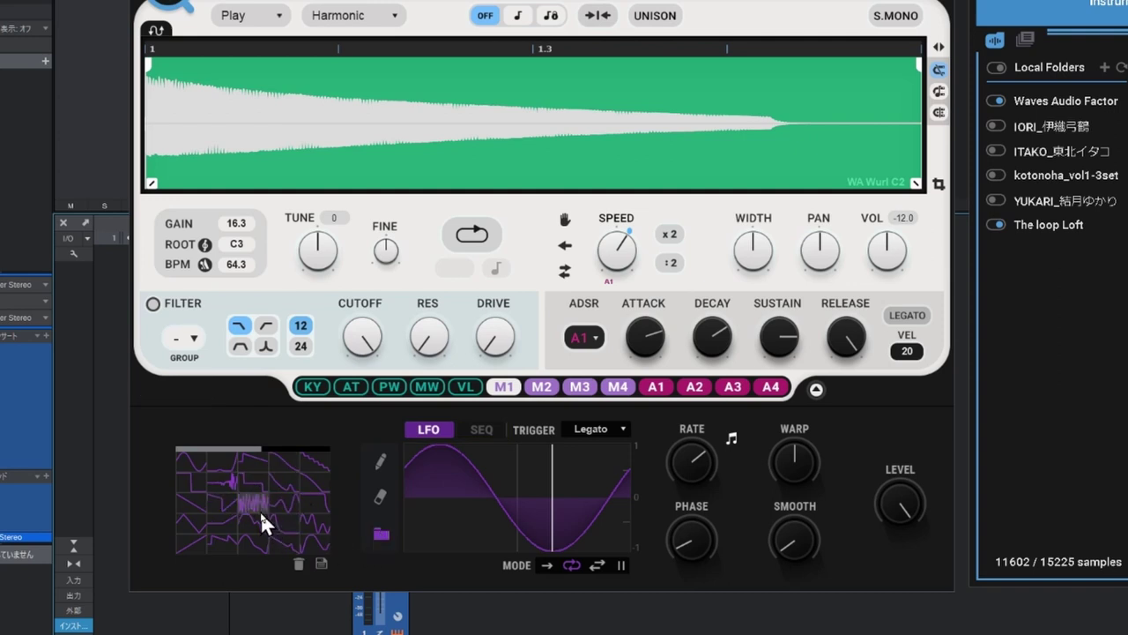
left_click(380, 460)
left_click_drag(418, 450, 587, 475)
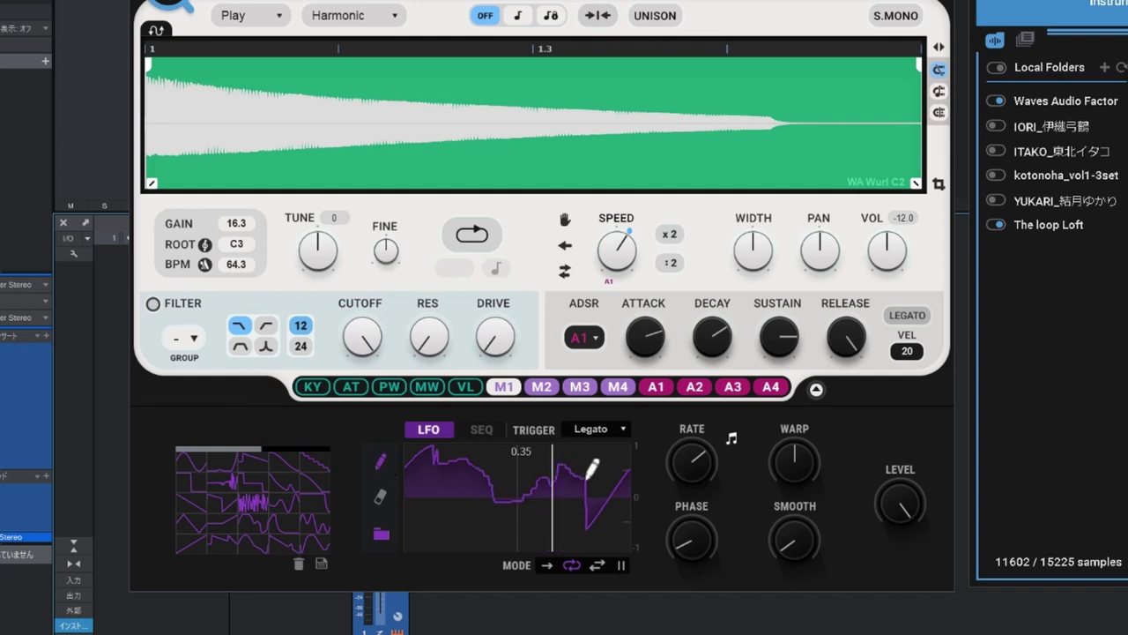
left_click(196, 467)
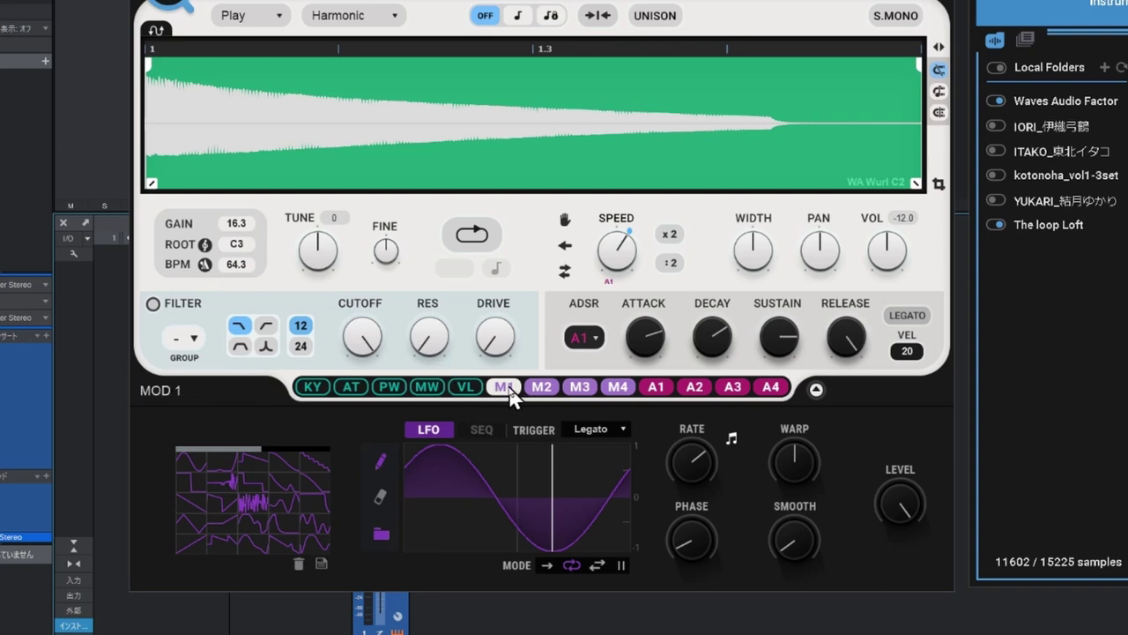
- Assign M1 to the Tune control, try a stronger modulation amount, and reduce it to about 4
left_click_drag(509, 389, 319, 251)
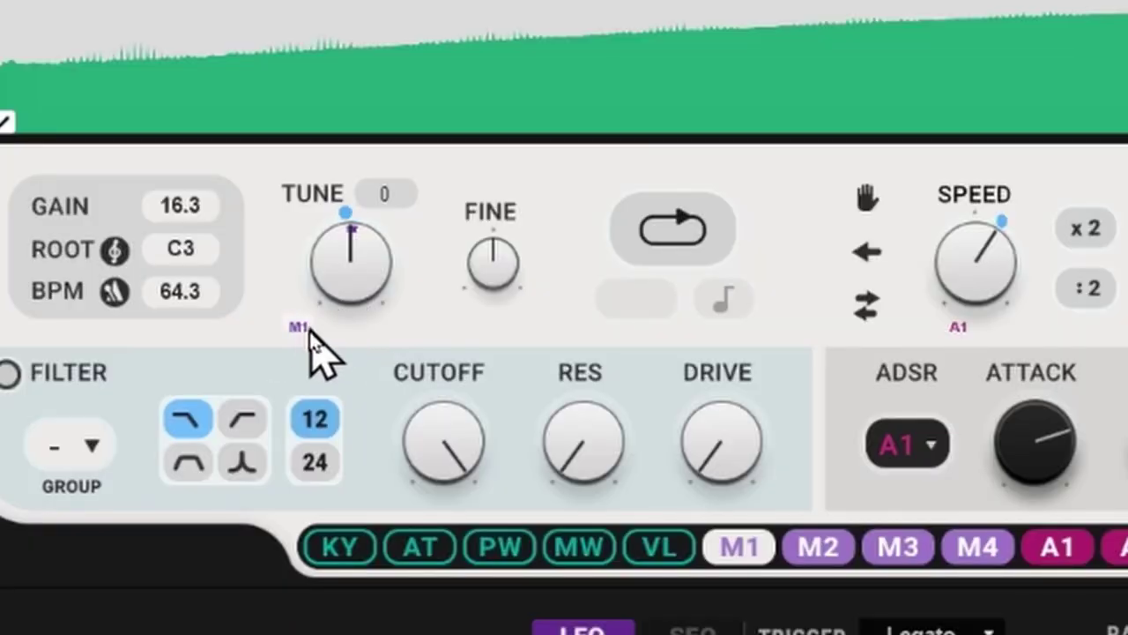
mouse_move(298, 337)
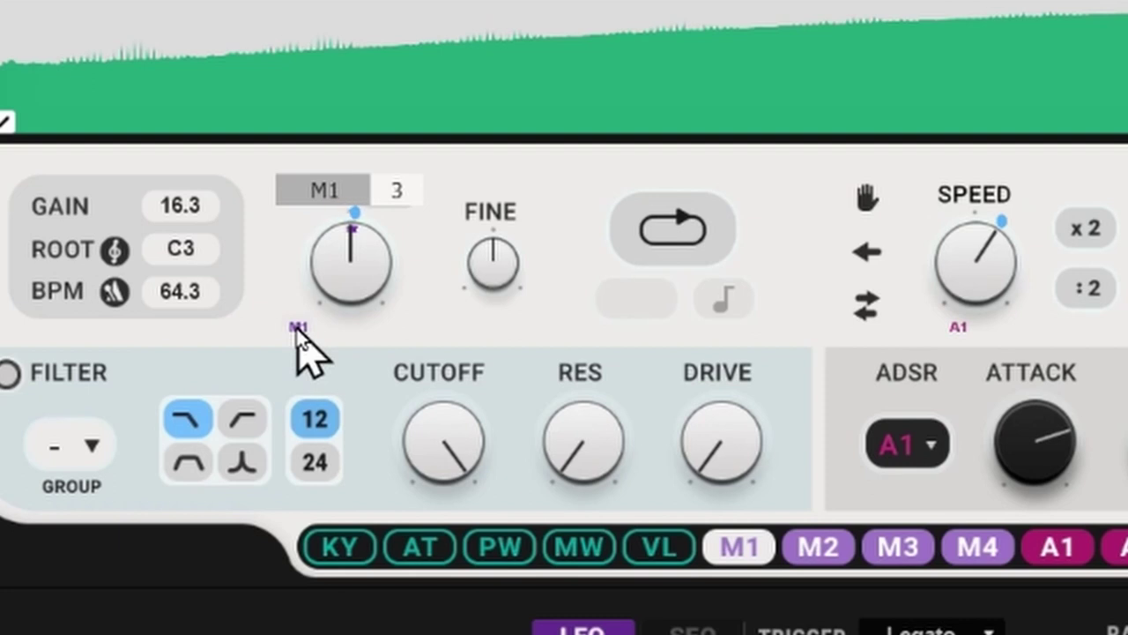
left_click_drag(297, 331, 297, 227)
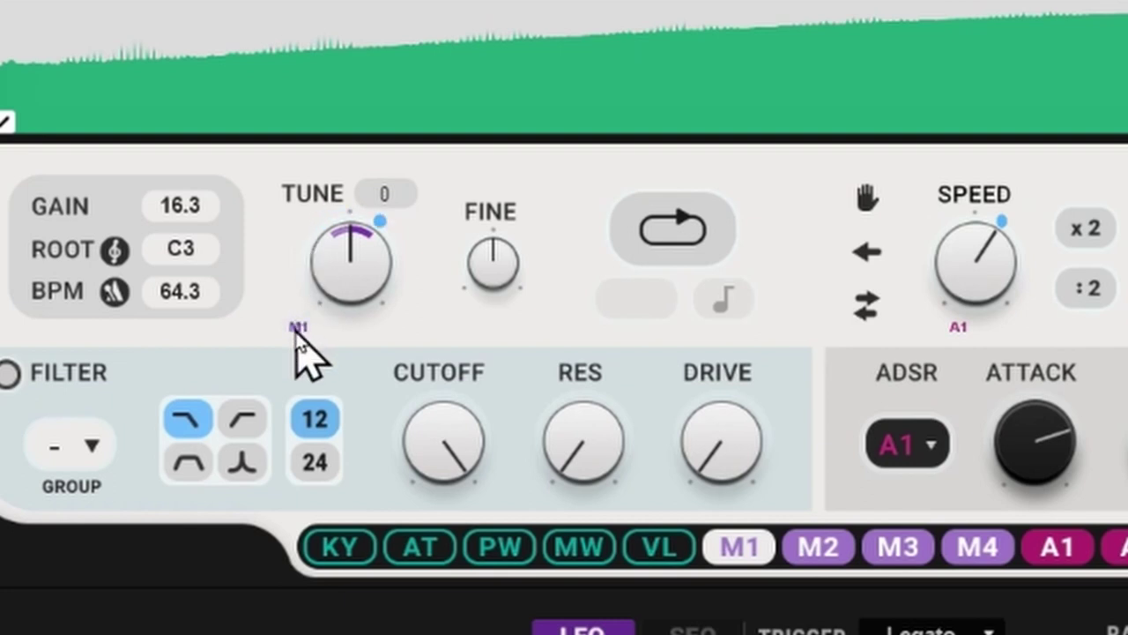
left_click_drag(297, 336, 300, 423)
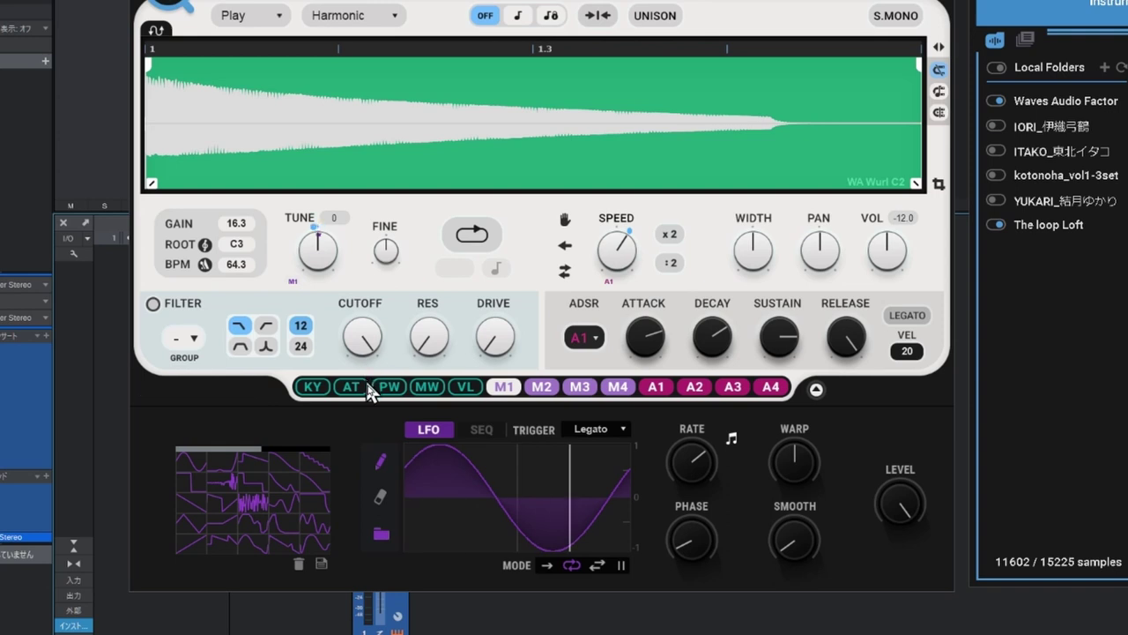
- Switch M1 to SEQ, try an eight-step pattern preset, and load a four-step one
left_click(481, 429)
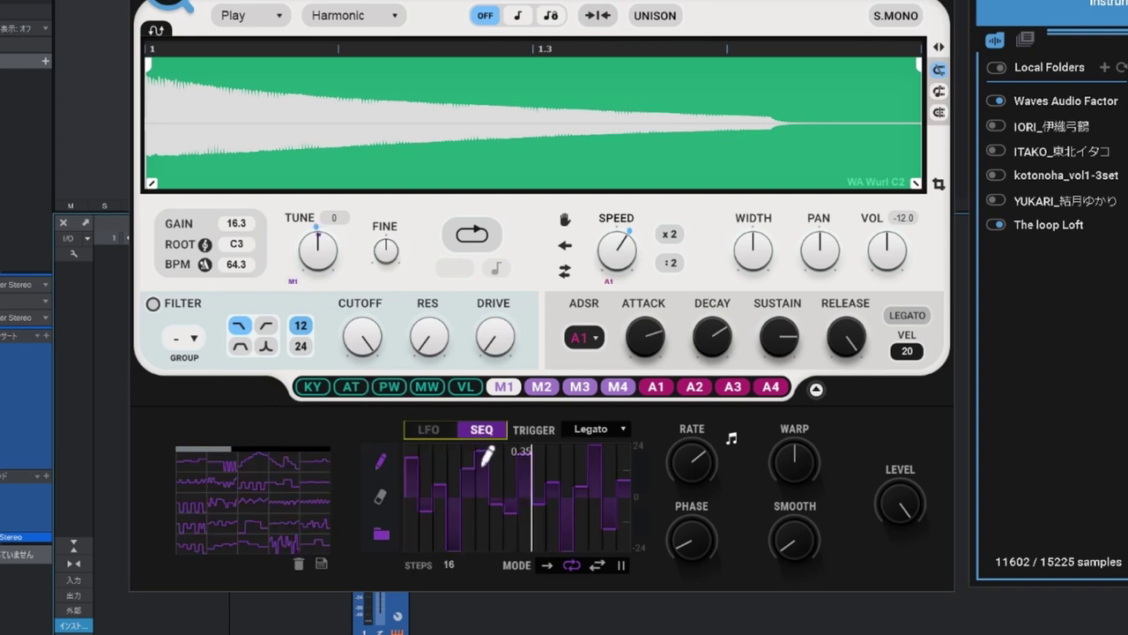
left_click(382, 496)
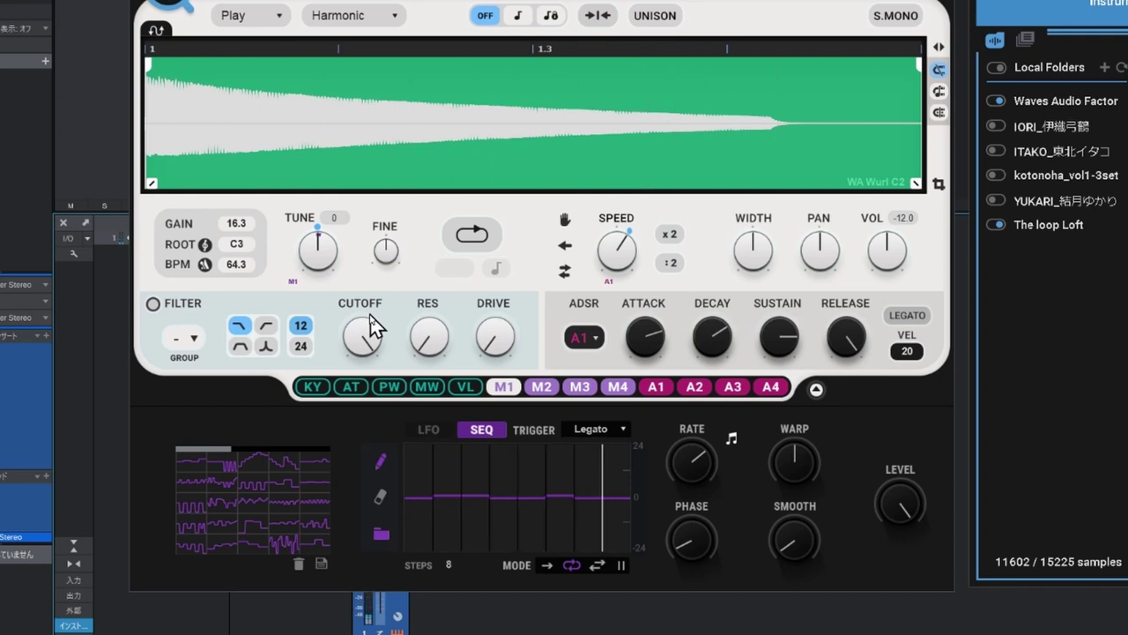
left_click(283, 495)
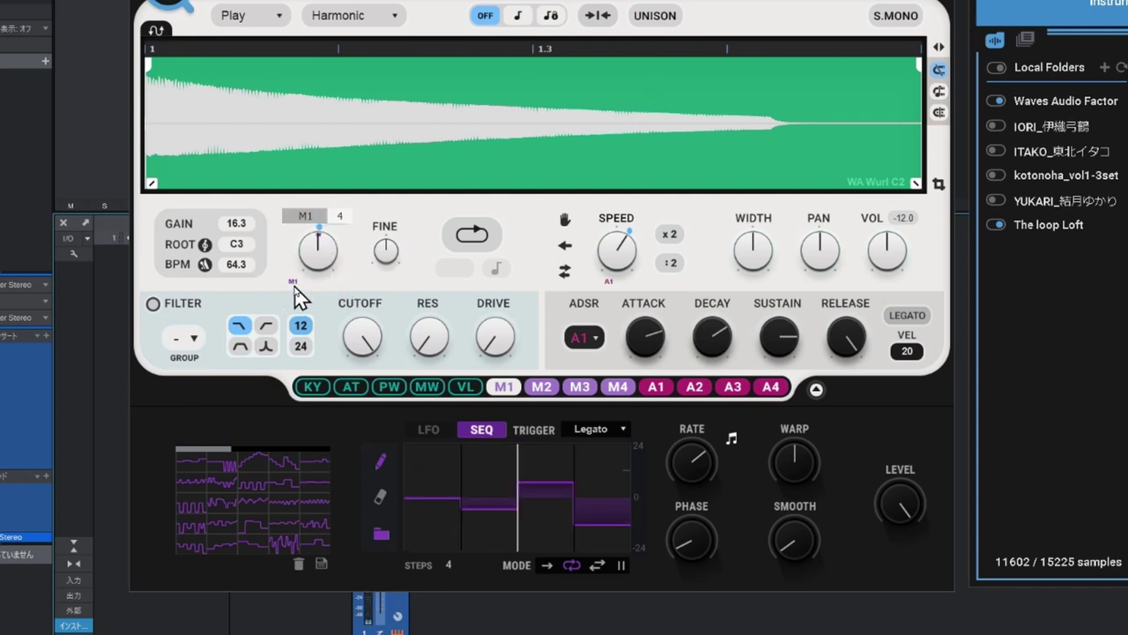
- Raise M1's modulation amount on Tune to 15 and assign M2 to Tune with an amount of 18
left_click_drag(293, 280, 294, 253)
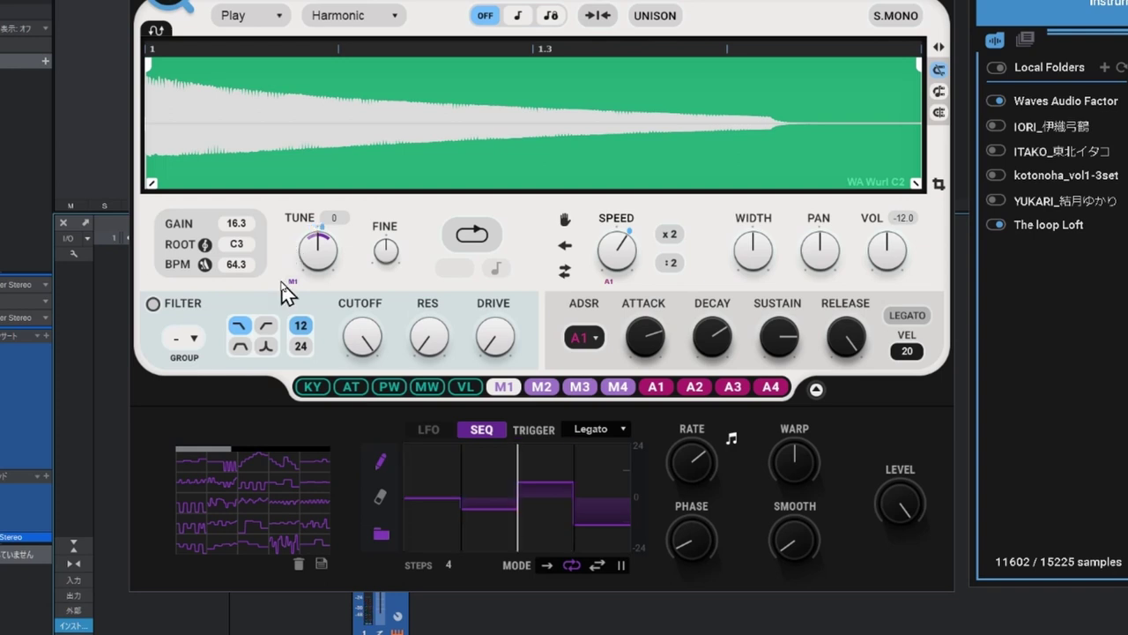
mouse_move(294, 286)
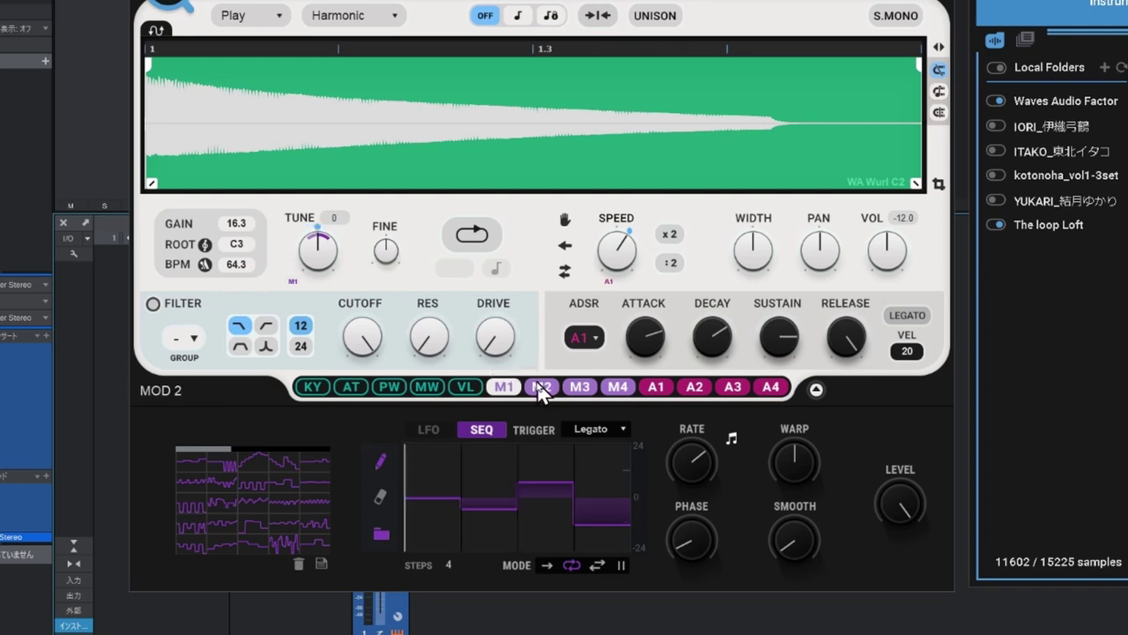
left_click_drag(542, 386, 304, 284)
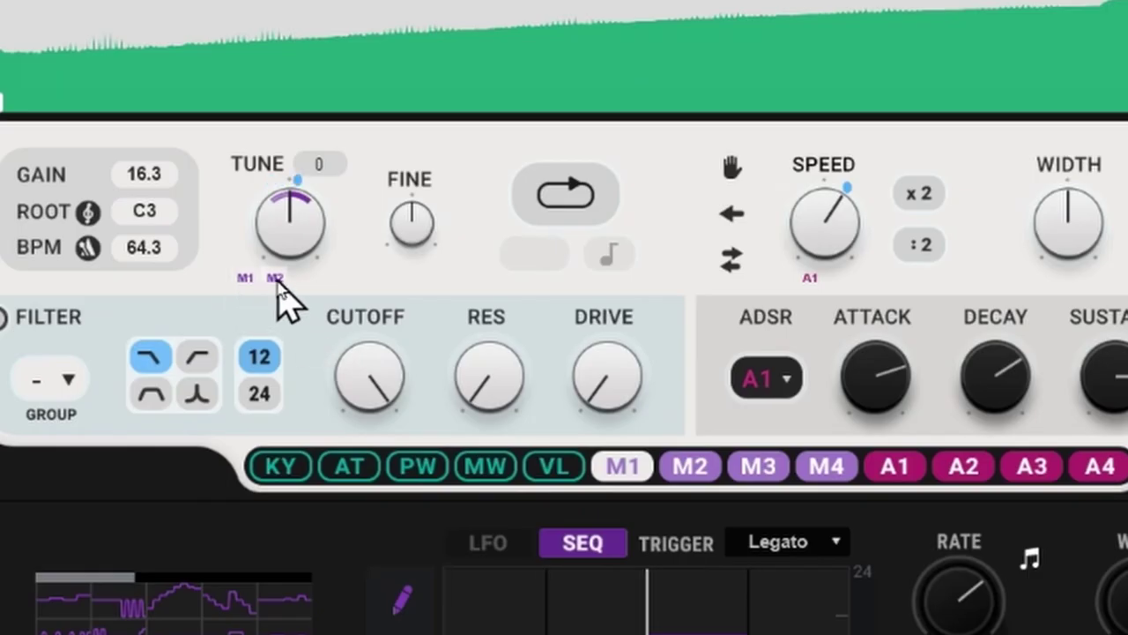
left_click_drag(275, 282, 284, 167)
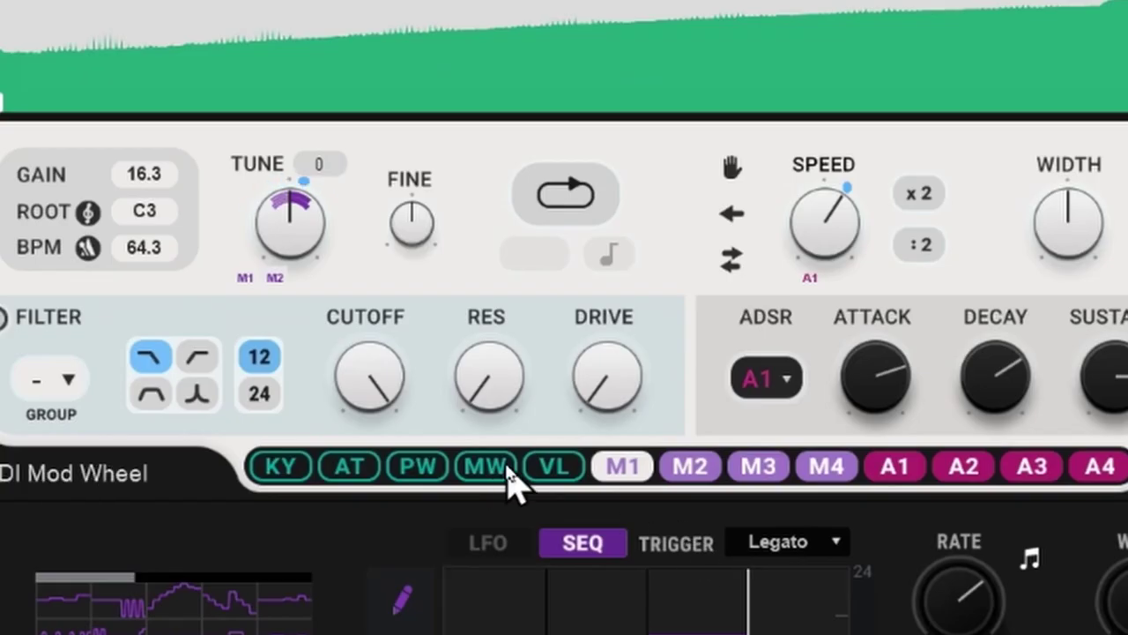
- Remove the M2 and M1 modulation assignments from Tune by setting both to None
left_click(275, 280)
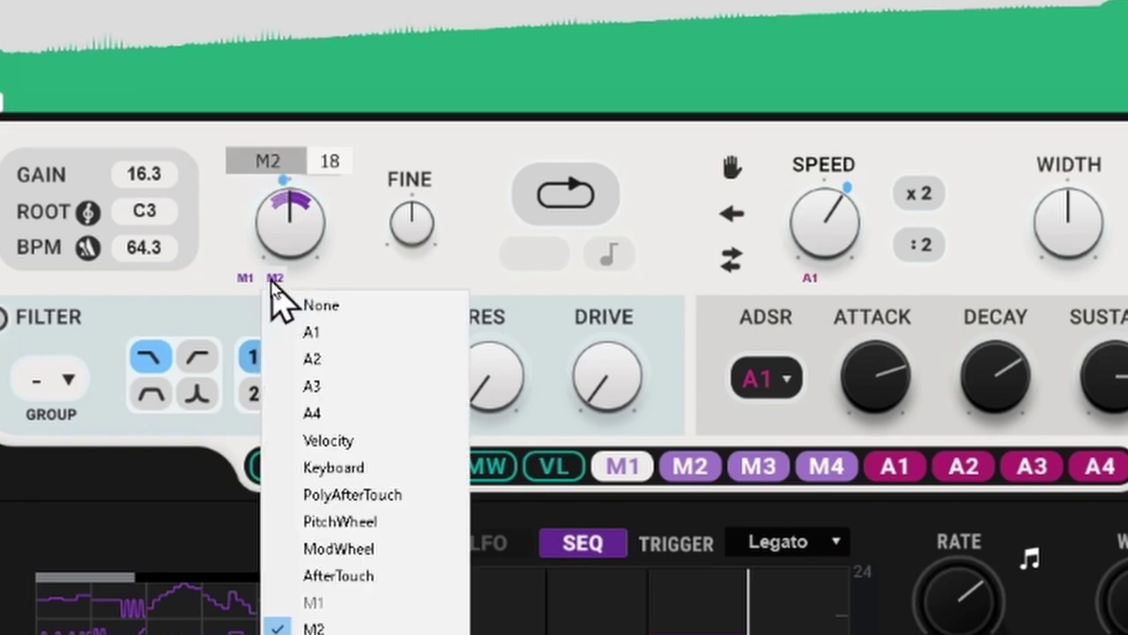
left_click(335, 309)
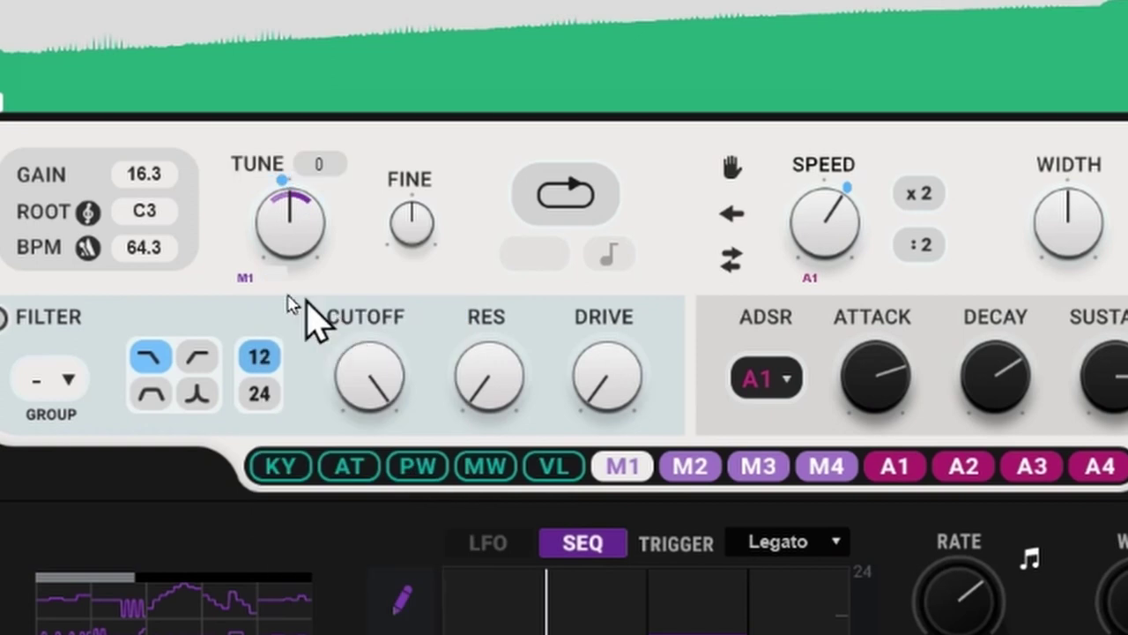
left_click(244, 280)
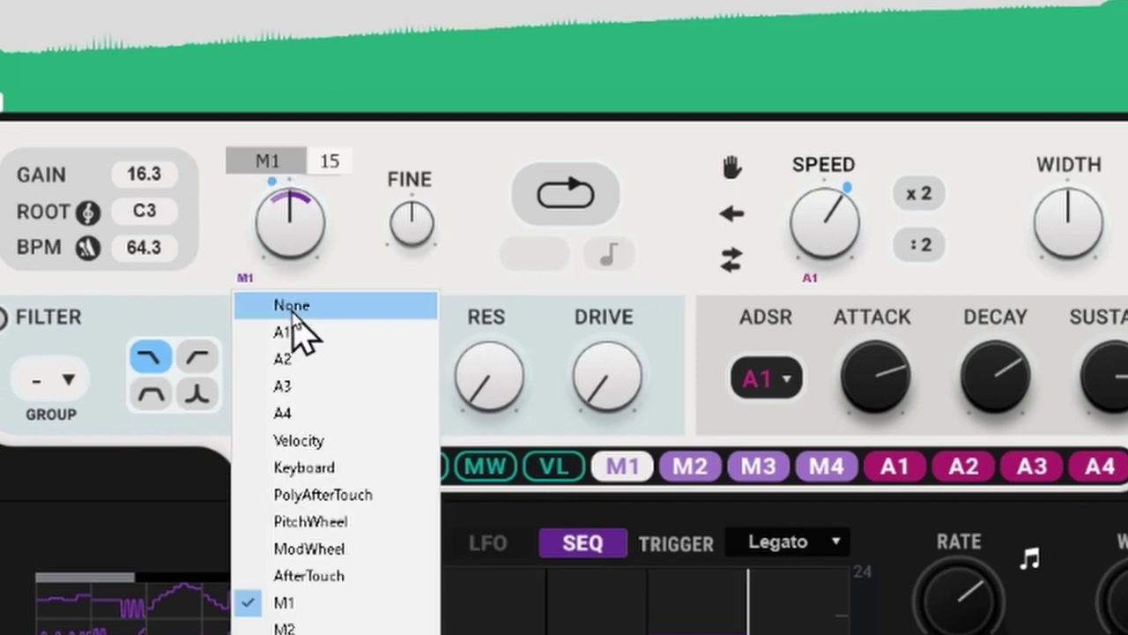
left_click(298, 310)
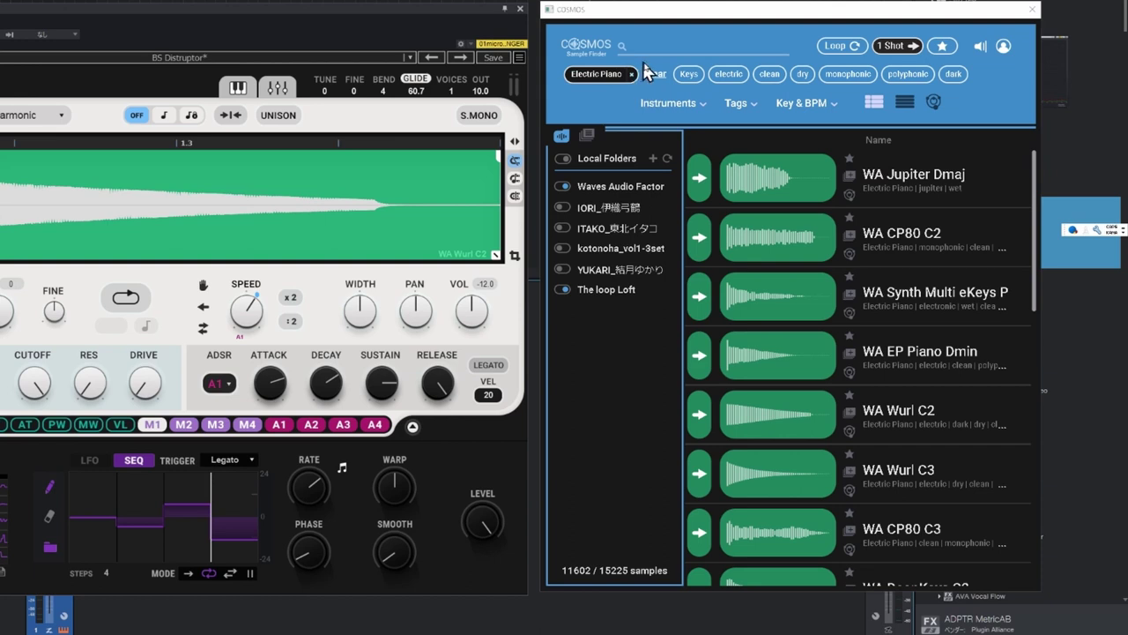
- Clear the Electric Piano filter in COSMOS and filter the one-shots by the instruments Bass and Bass Guitar
left_click(654, 76)
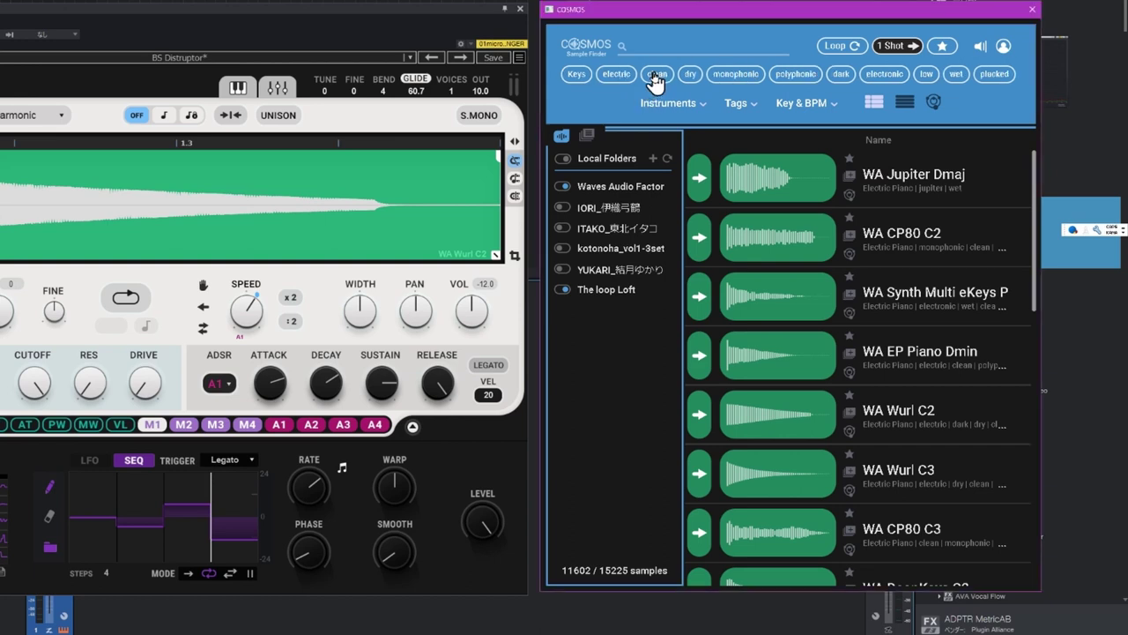
left_click(691, 104)
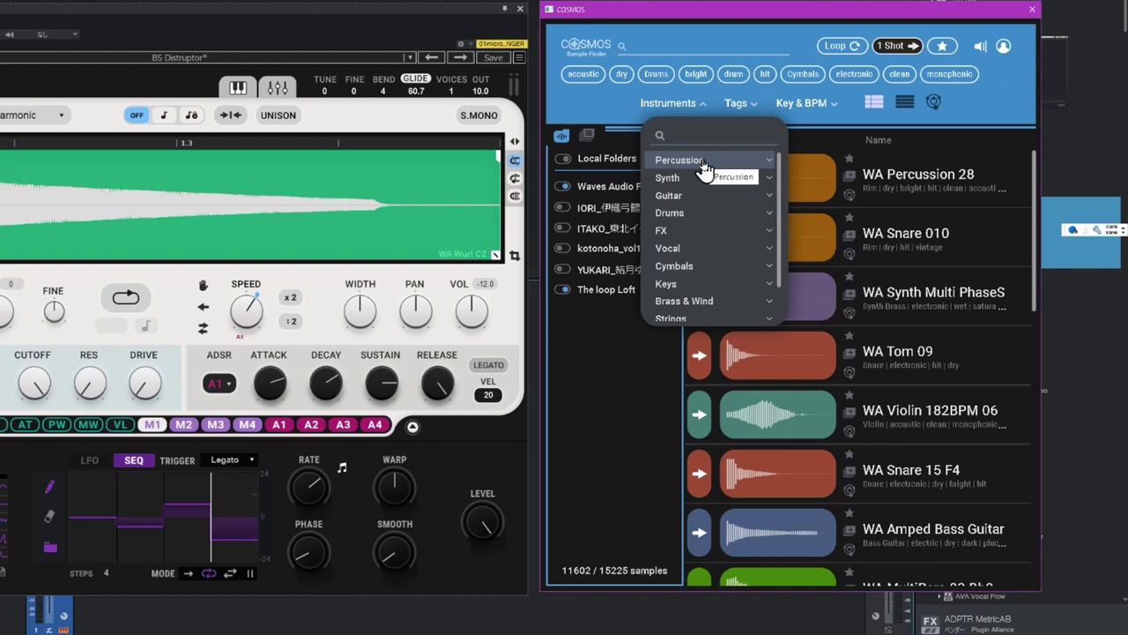
scroll(705, 194, "down", 3)
left_click(700, 224)
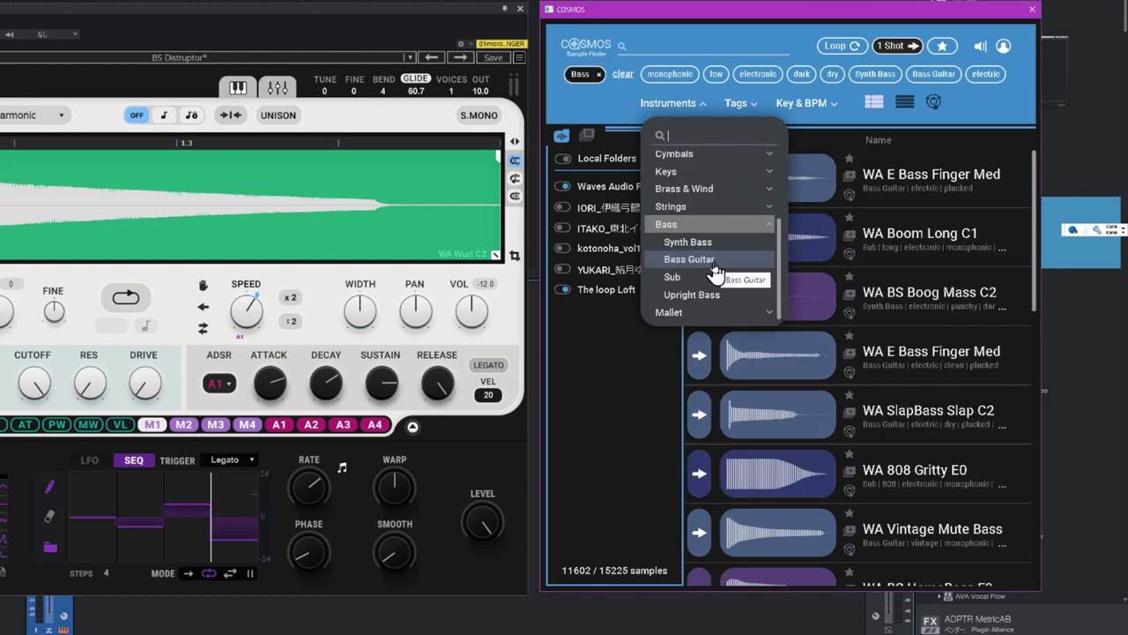
left_click(713, 261)
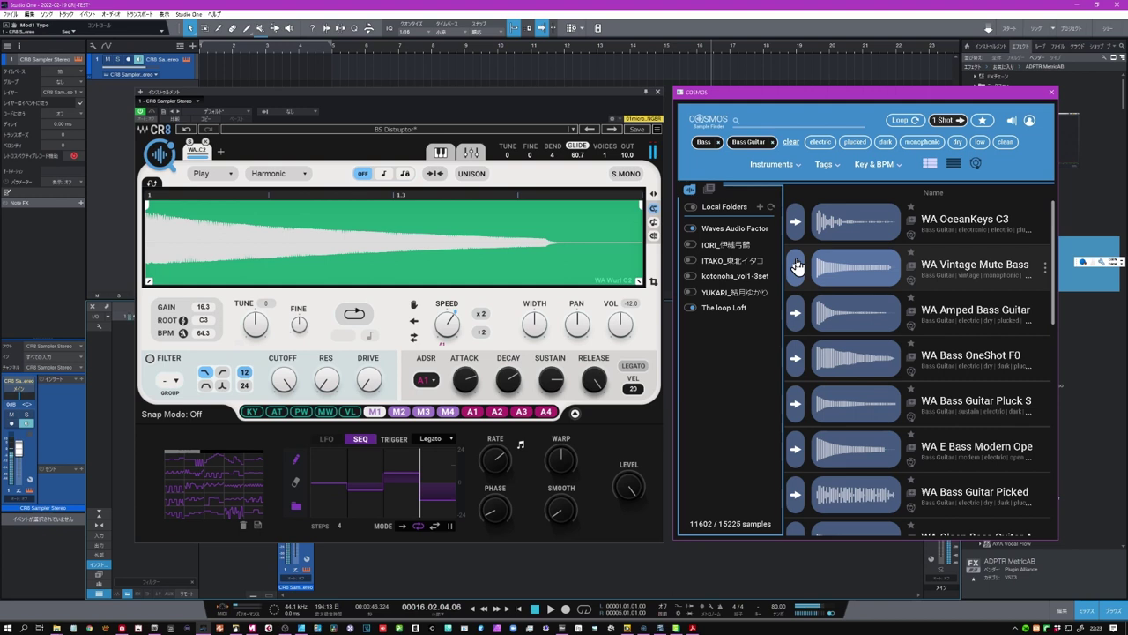
- Audition WA Amped Bass Guitar and WA Bass Guitar Pluck Sustain A0, and load the latter into a second CR8 sampler slot
left_click(797, 314)
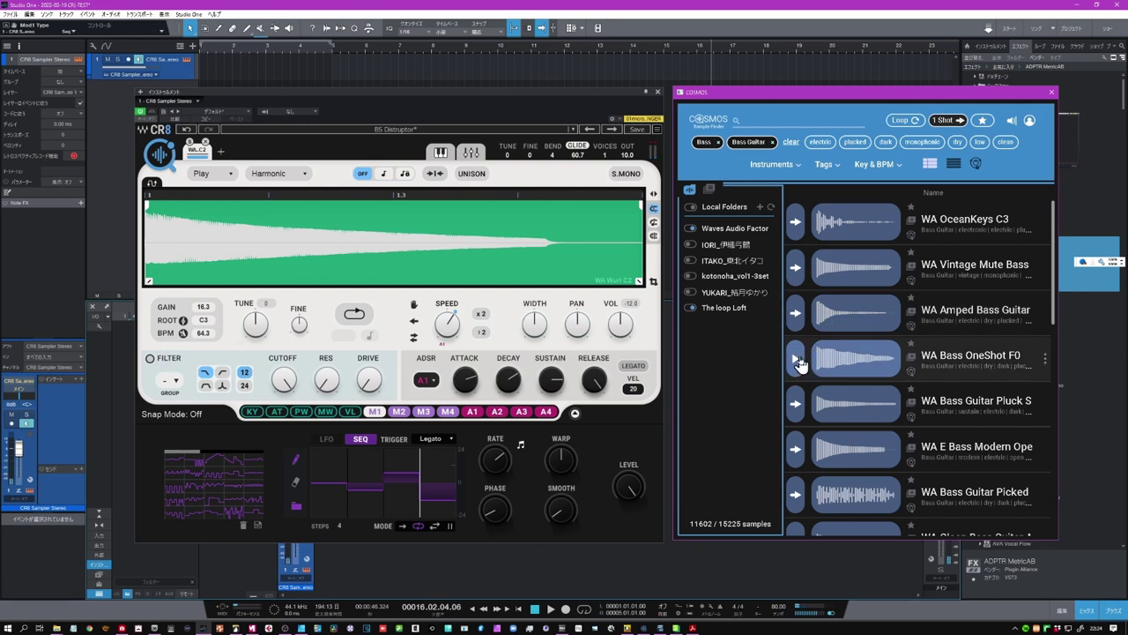
left_click(796, 405)
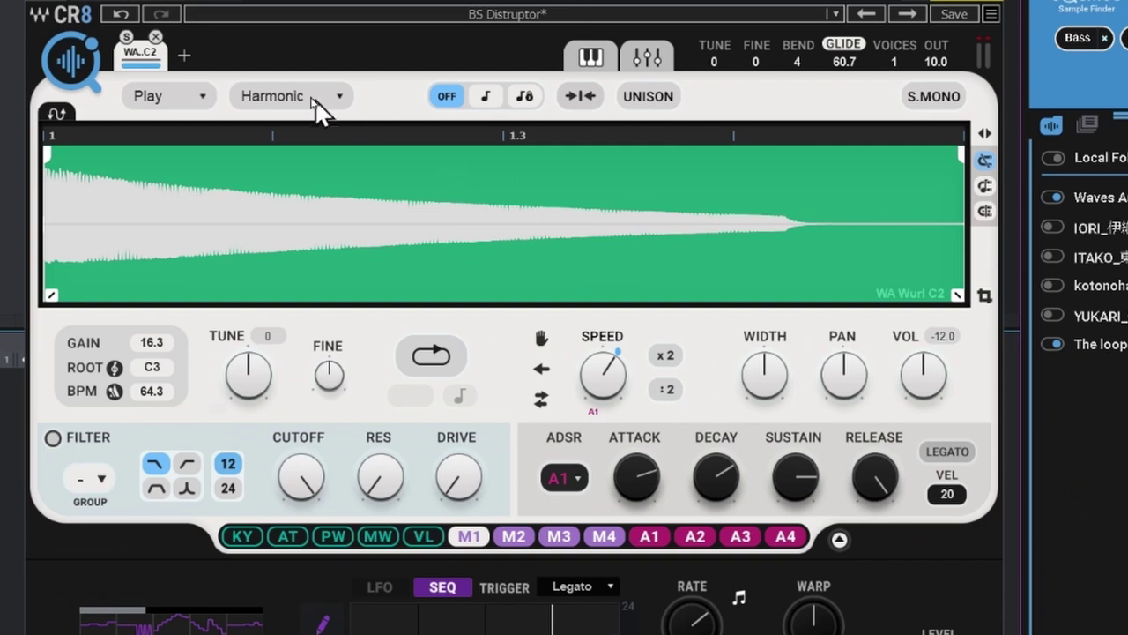
left_click(185, 56)
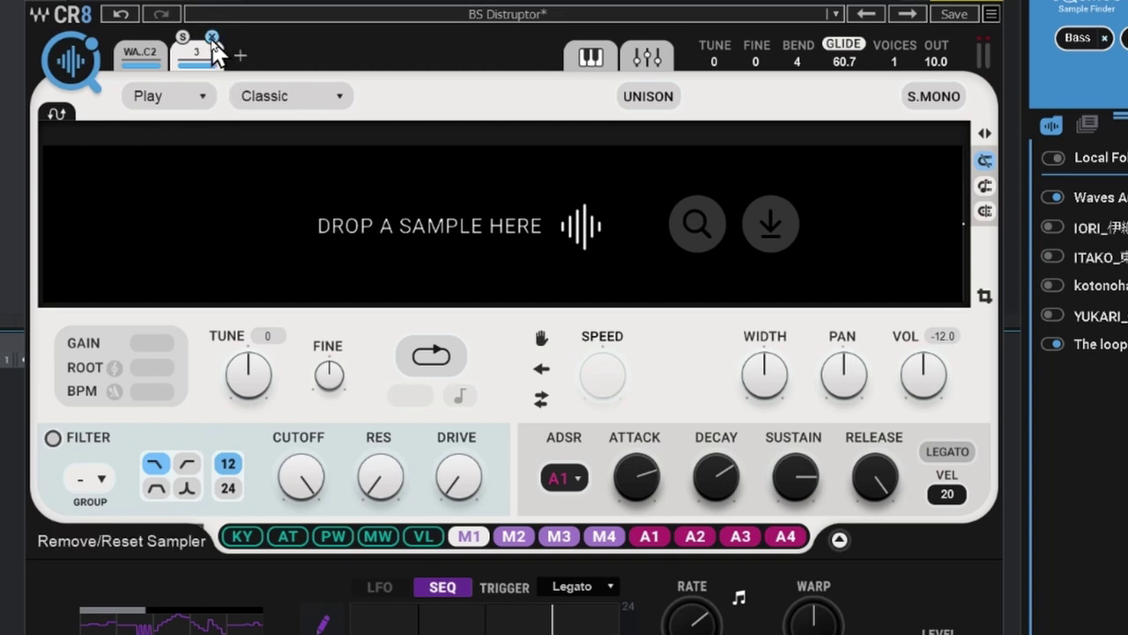
left_click(211, 38)
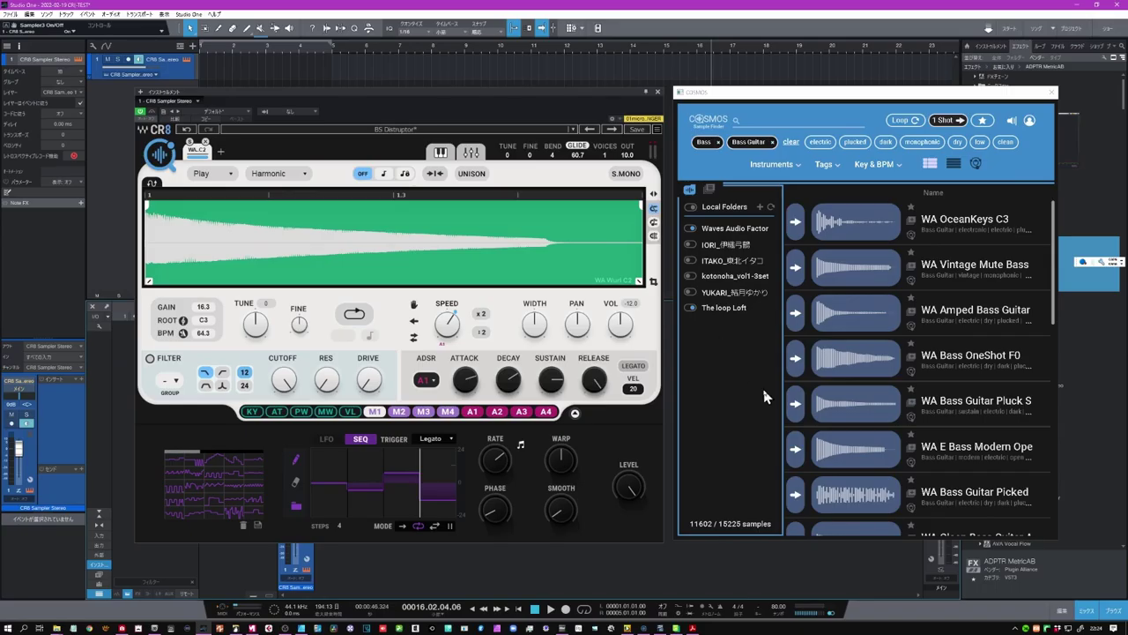
left_click_drag(842, 410, 223, 157)
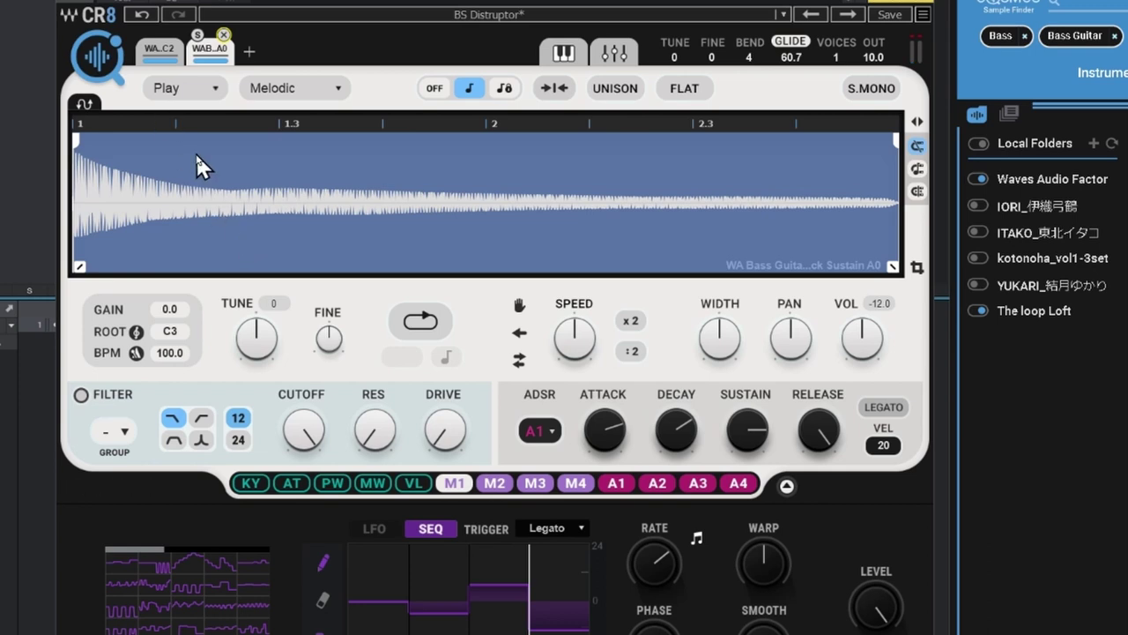
- Set the WA Wurl C2 sampler's root to C2 and shorten its sample end to about 1.3 with a fade-out
left_click(172, 54)
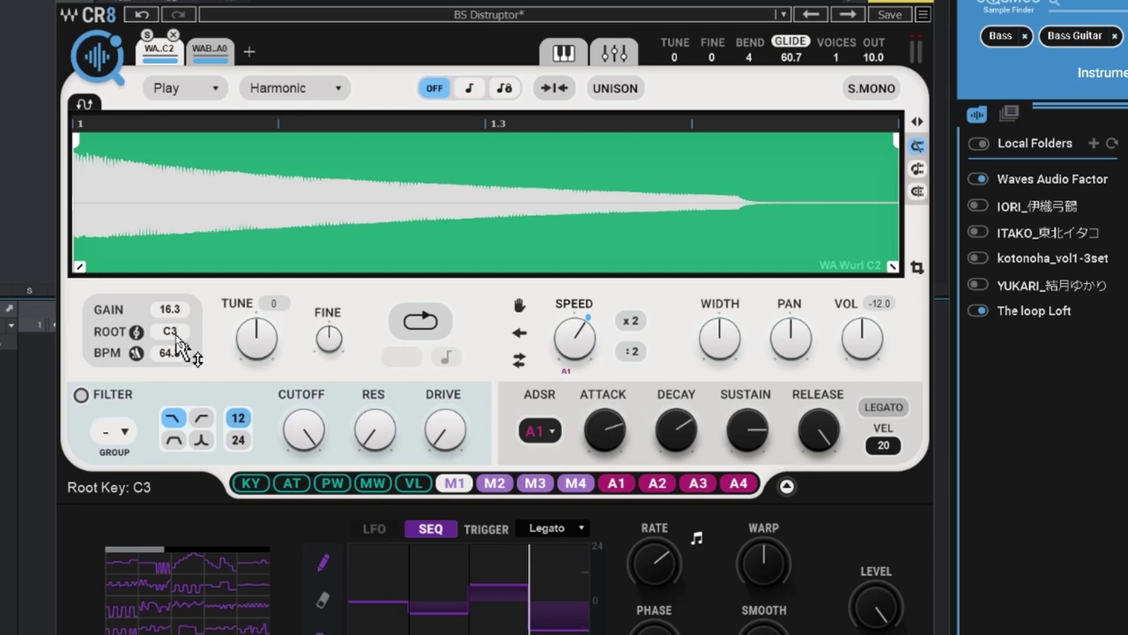
left_click(176, 338)
left_click_drag(176, 337, 177, 370)
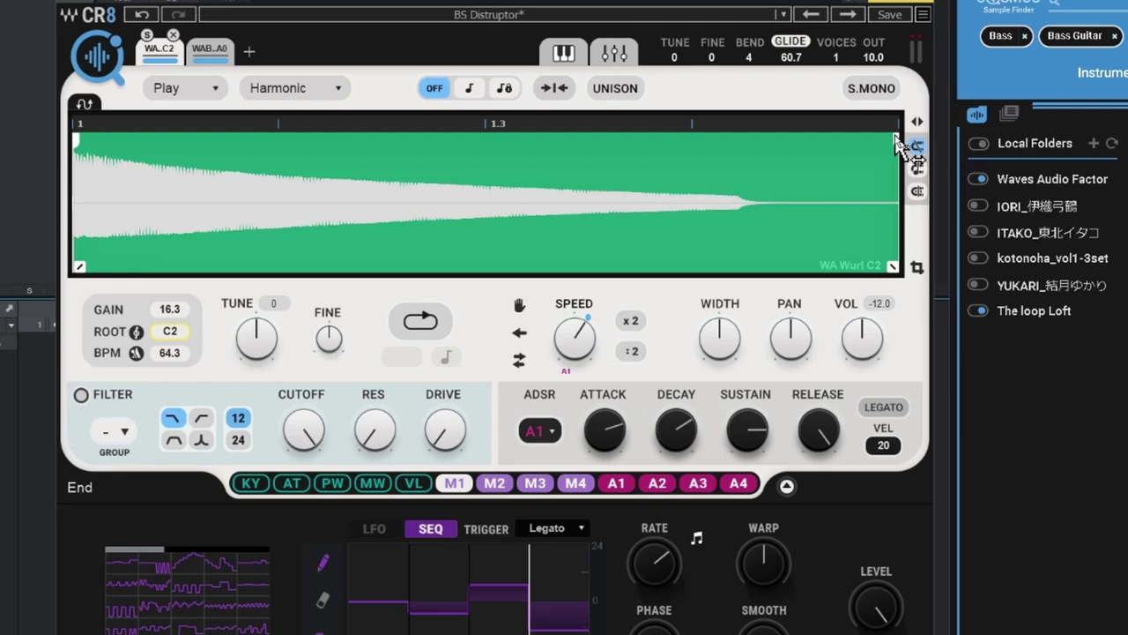
left_click_drag(897, 145, 494, 141)
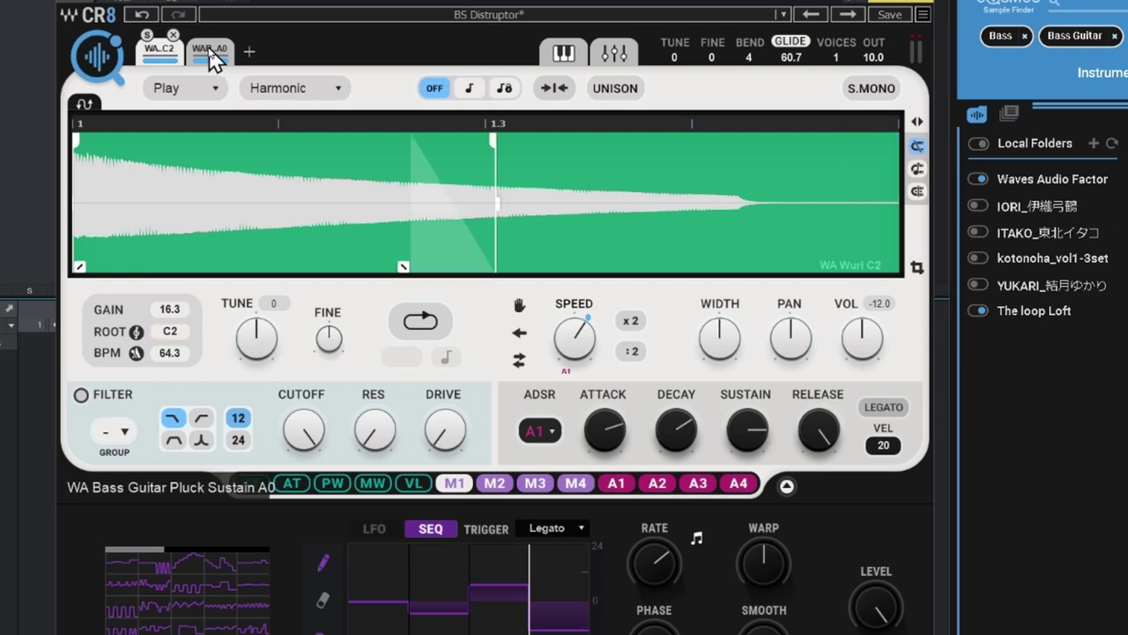
- Shorten the bass guitar sample's end to about midway between 1.3 and 2, with a fade-out starting at about 1.3
left_click(210, 53)
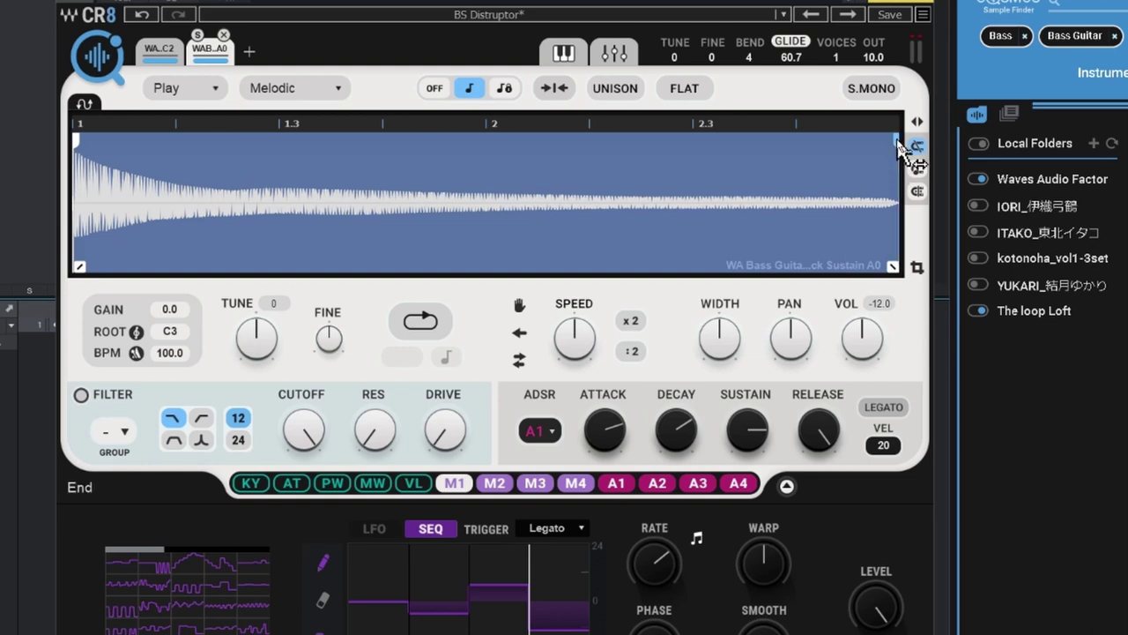
mouse_move(897, 146)
left_mouse_down()
mouse_move(764, 169)
mouse_move(483, 161)
left_mouse_up()
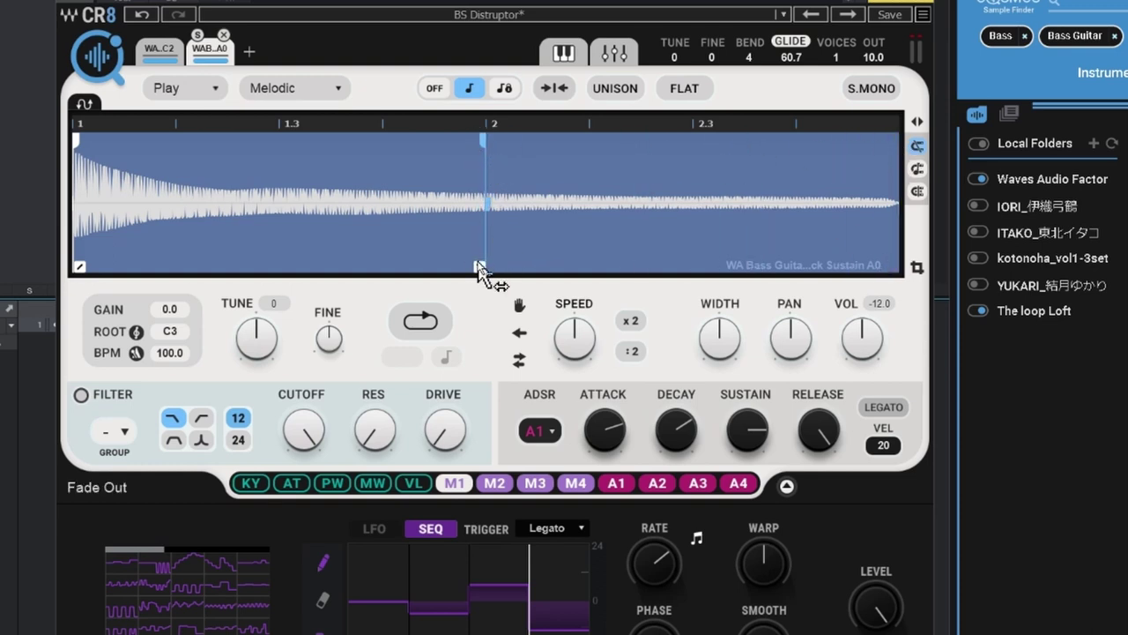
left_click_drag(479, 268, 378, 266)
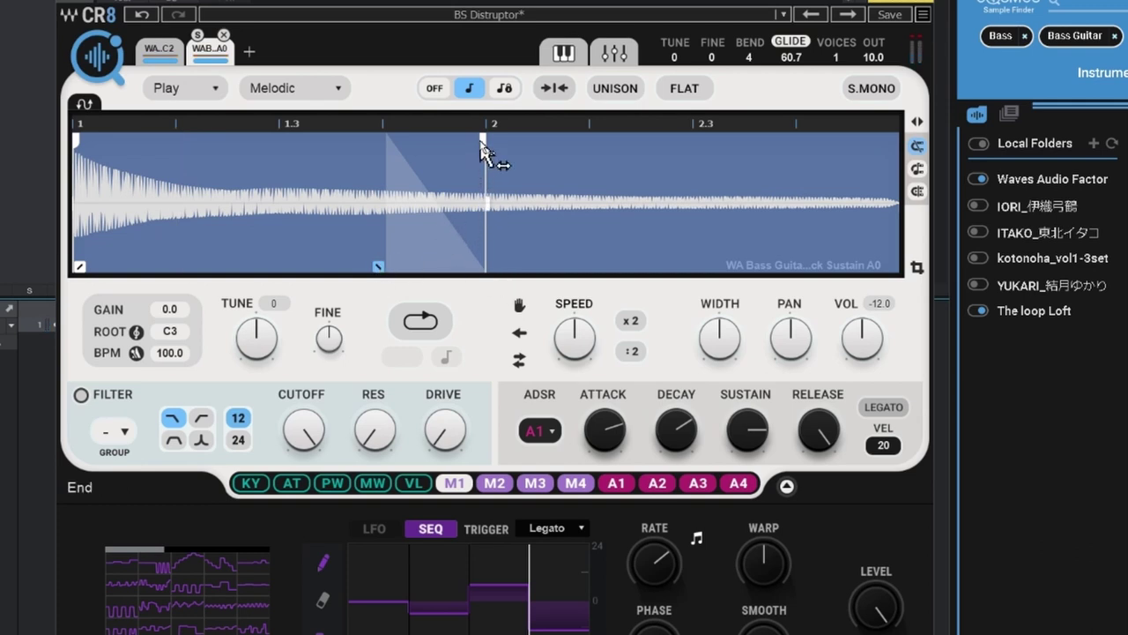
left_click_drag(484, 144, 371, 150)
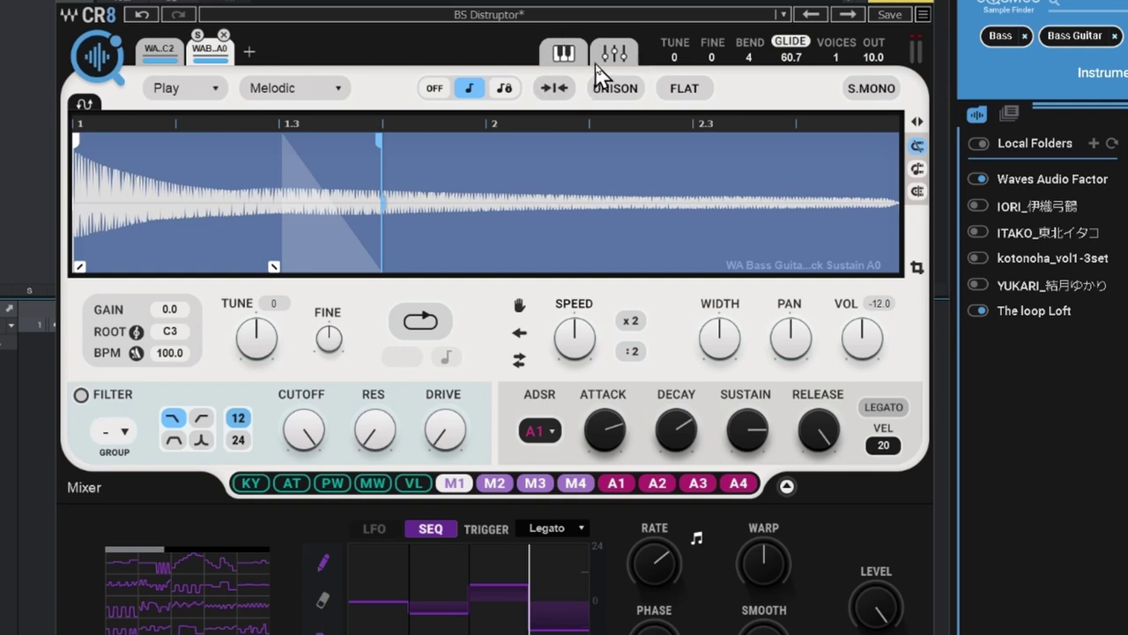
- In the mixer view, pan the bass guitar sampler to 16.3 and WA Wurl C2 to -13.4, and set the bass guitar's volume to -31.1
left_click(617, 53)
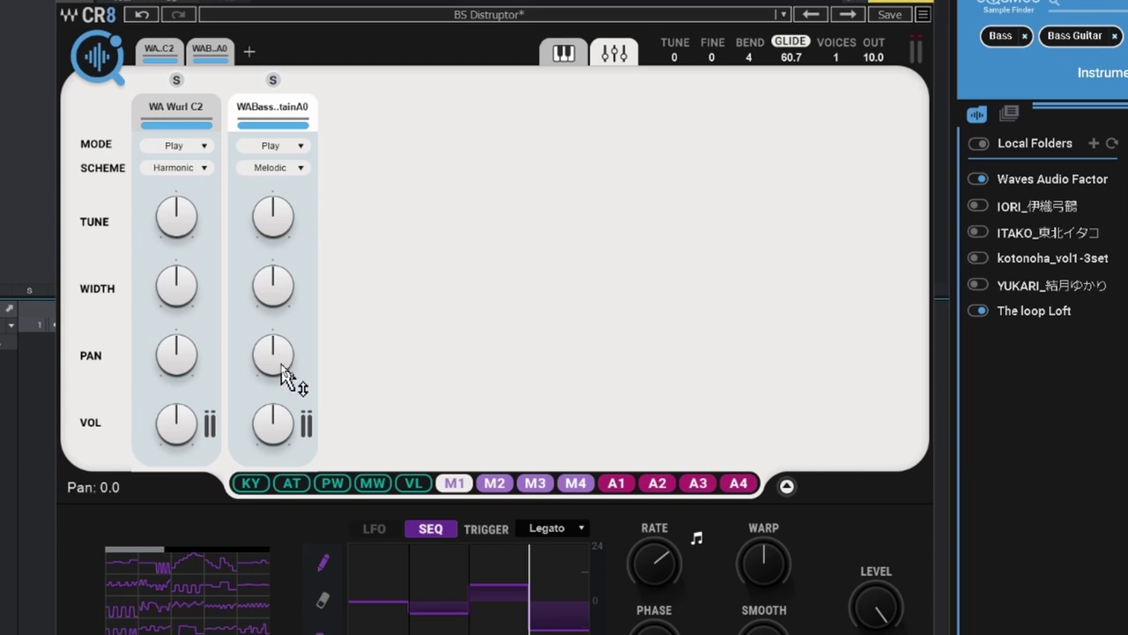
mouse_move(279, 361)
mouse_move(279, 361)
left_mouse_down()
mouse_move(279, 339)
mouse_move(284, 378)
left_mouse_up()
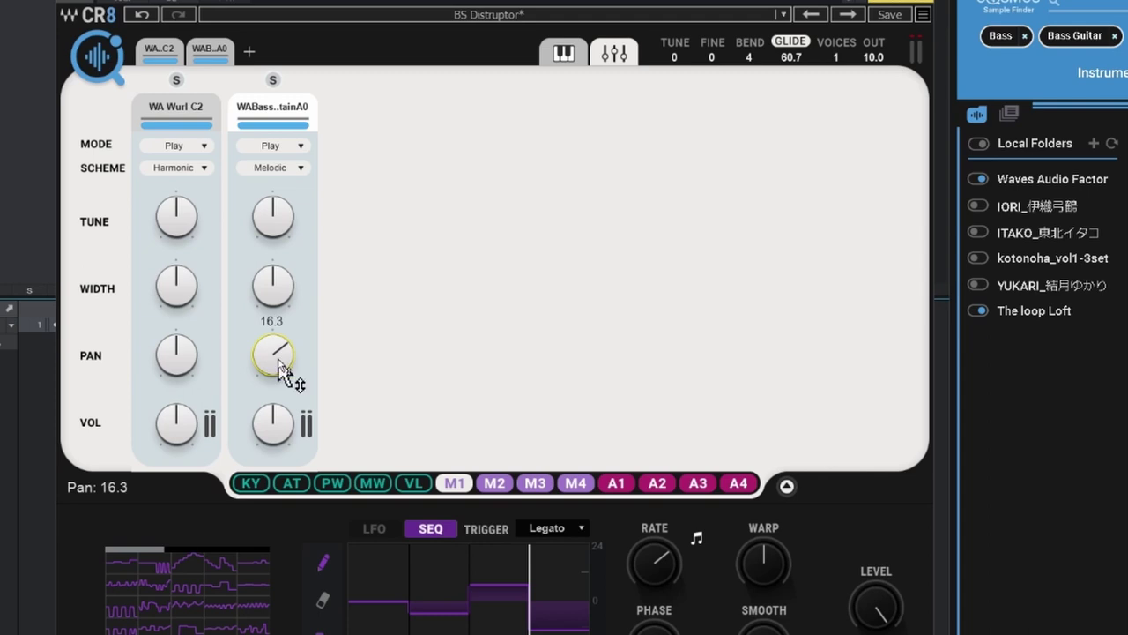
left_click_drag(171, 358, 171, 374)
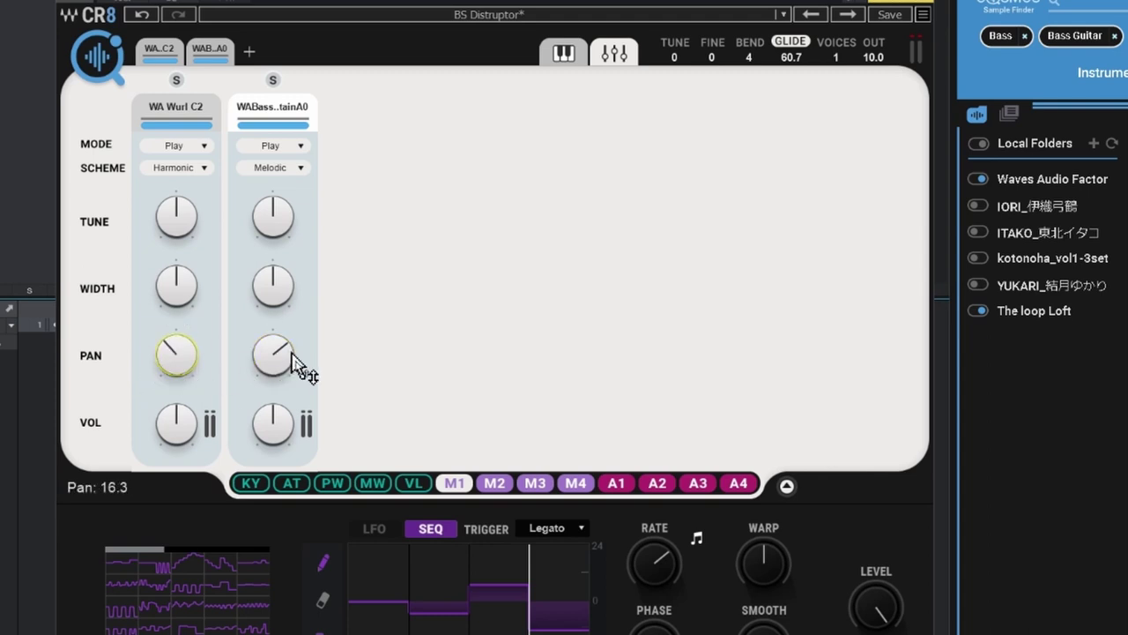
left_click_drag(276, 443, 276, 477)
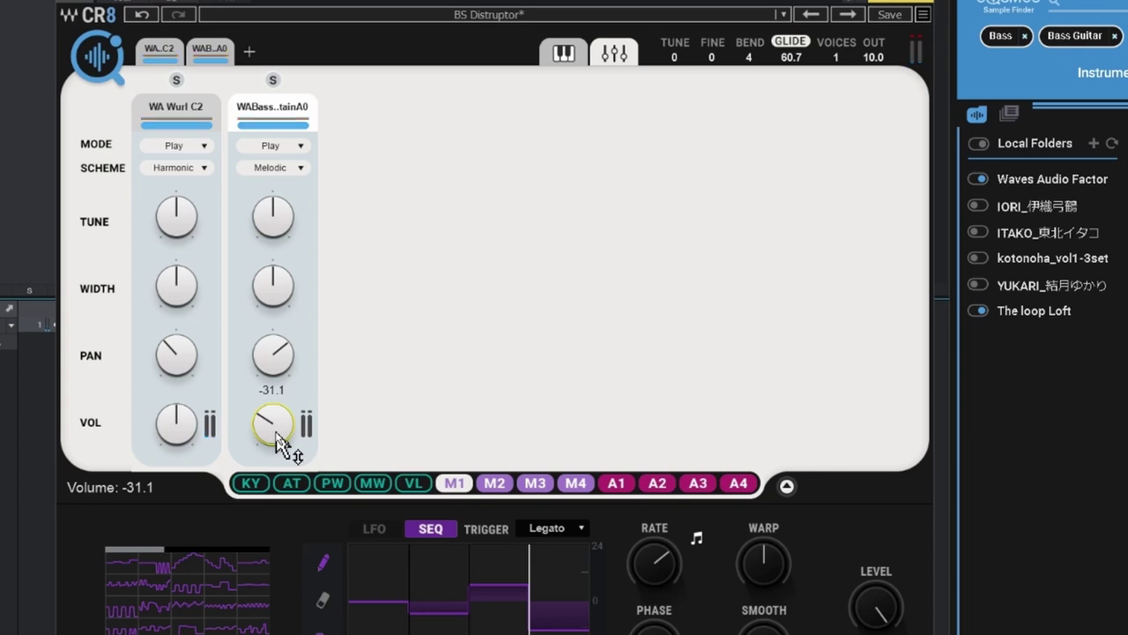
mouse_move(188, 340)
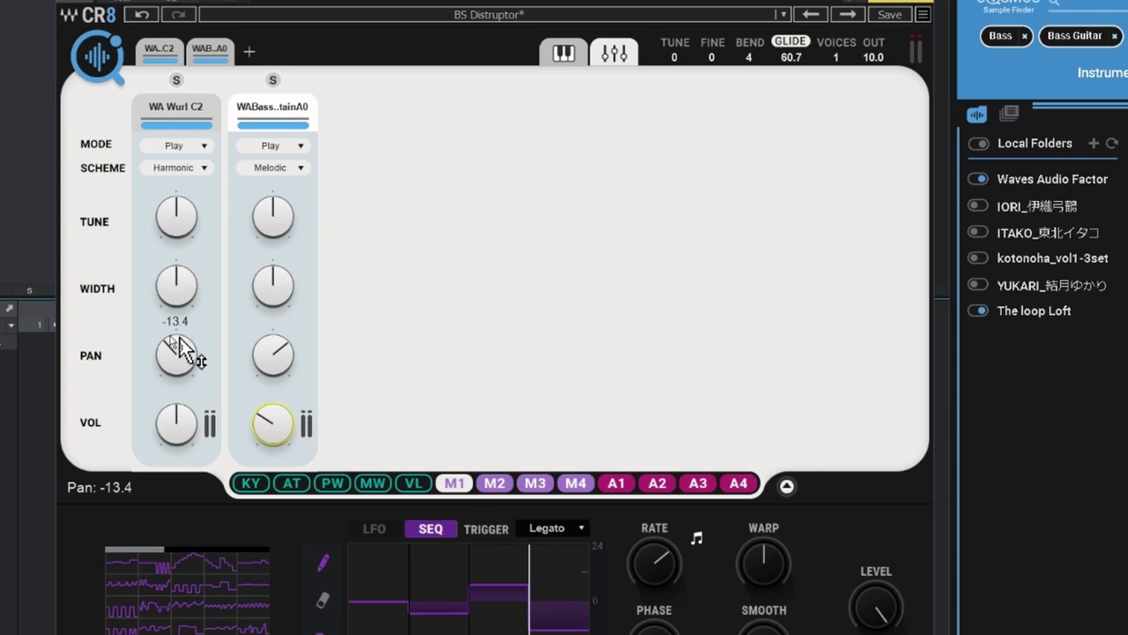
mouse_move(188, 212)
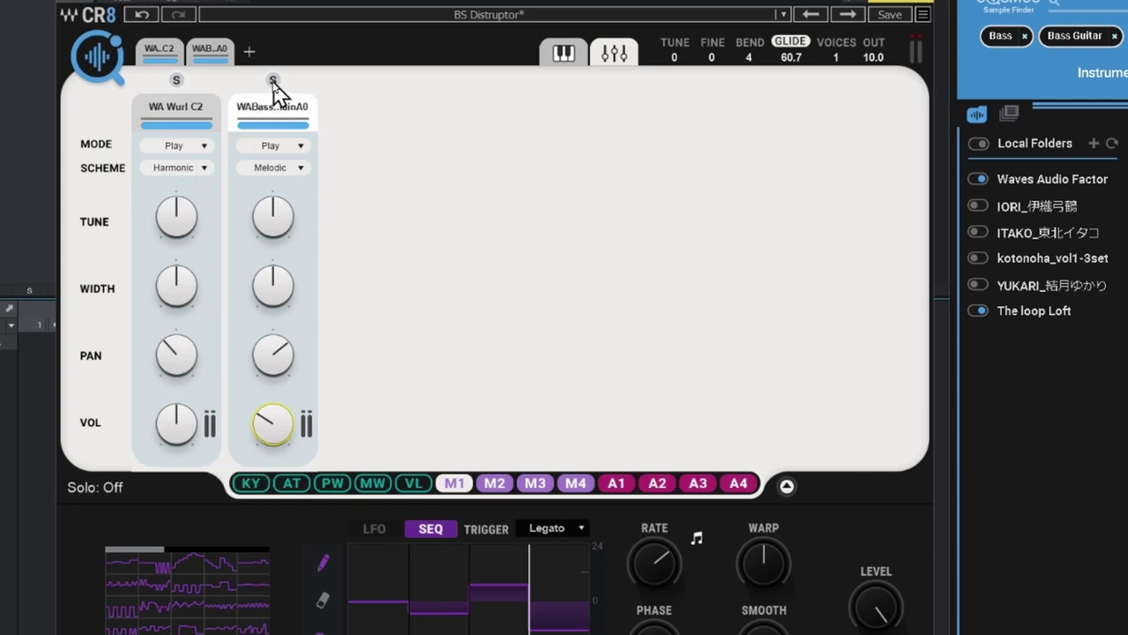
- Try the mixer's solo switches on both samplers, and toggle the WA Wurl C2 sampler off and on before clearing its solo
left_click(274, 81)
left_click(178, 81)
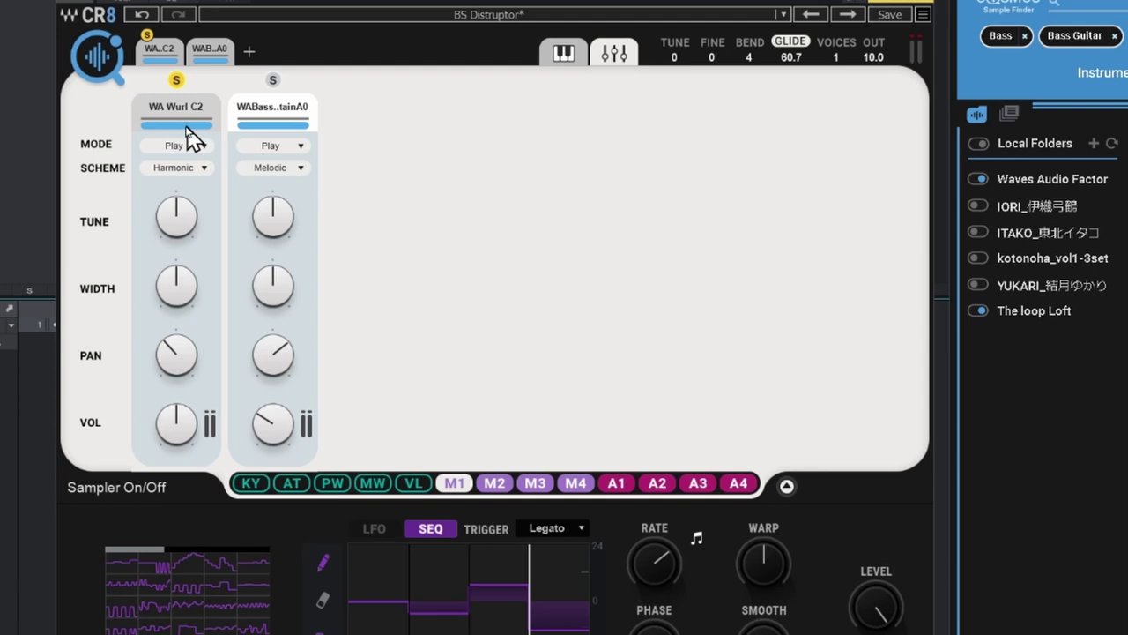
left_click(184, 126)
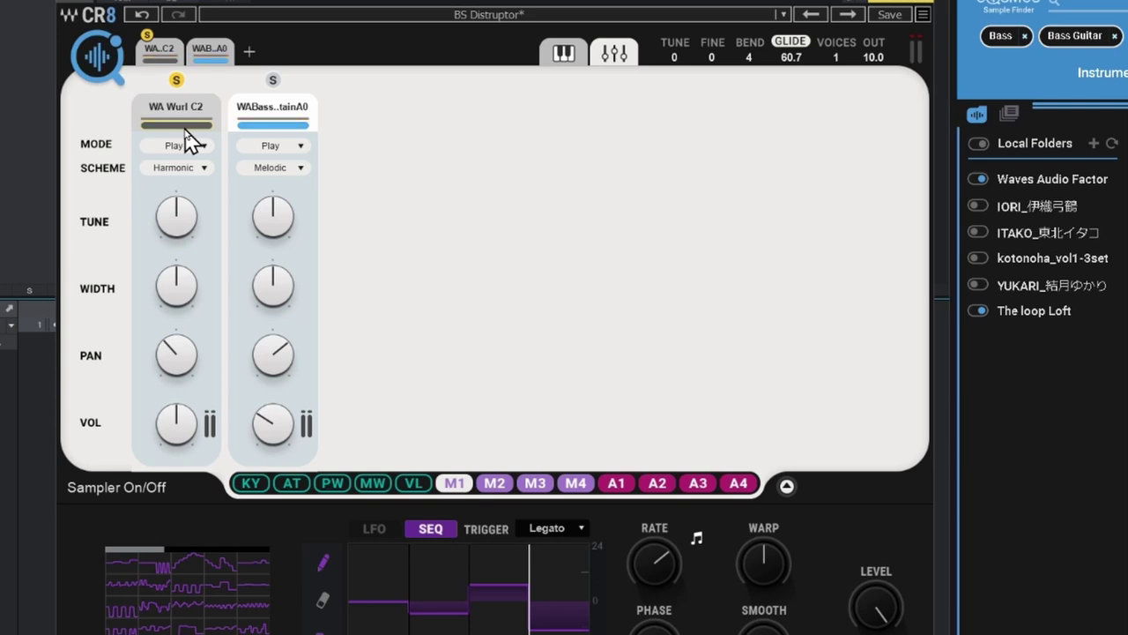
left_click(185, 126)
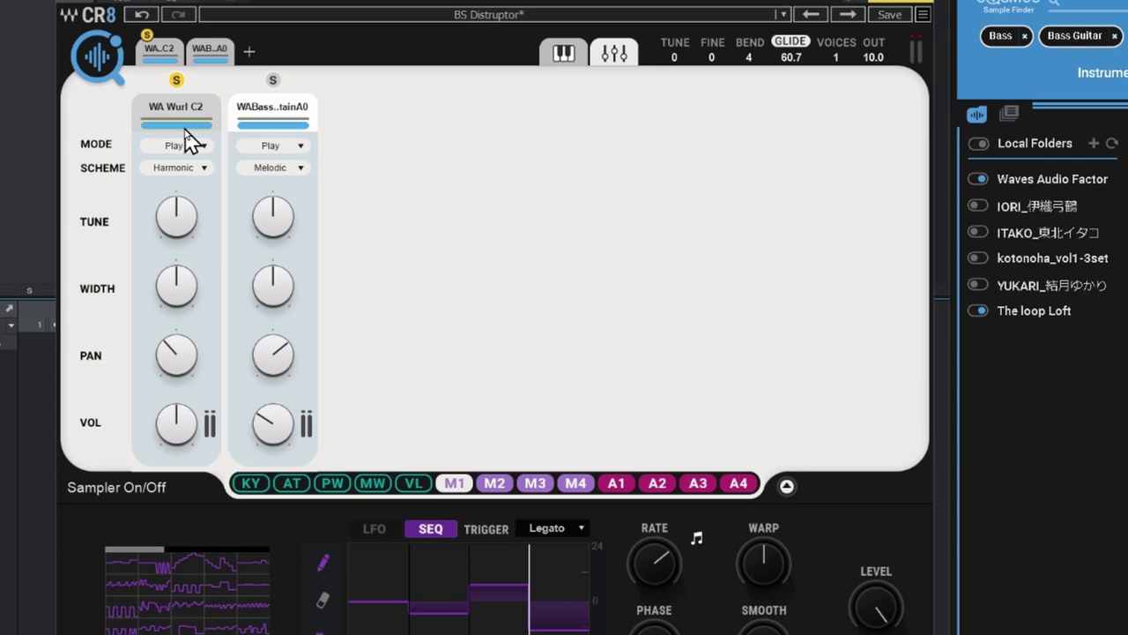
left_click(176, 80)
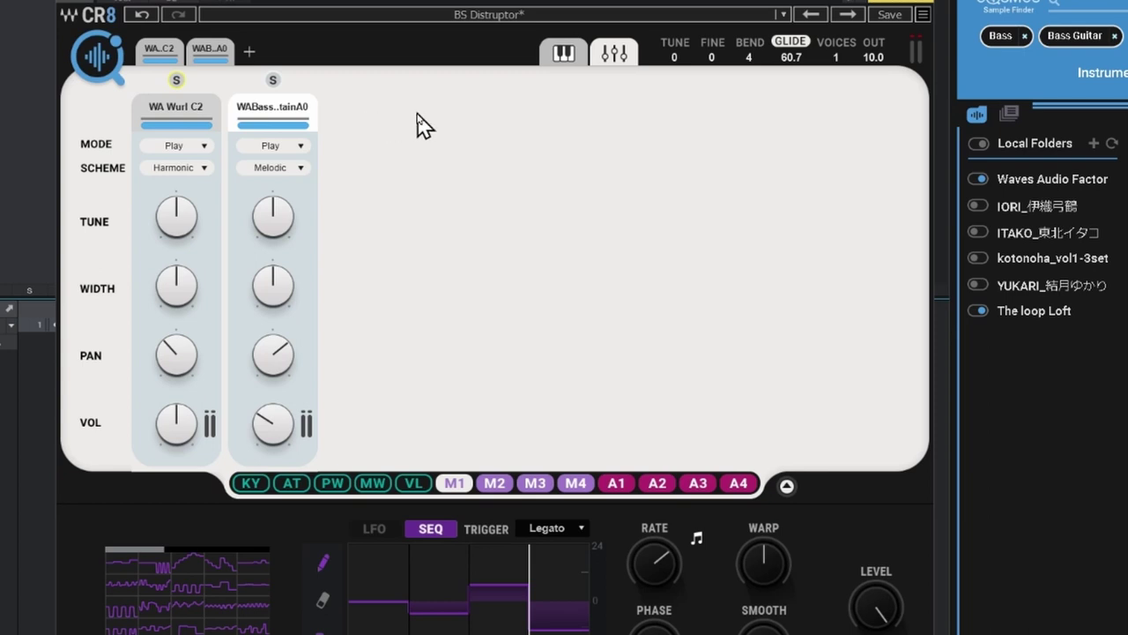
- Split the keyboard mapping, limiting the bass guitar sampler to C-2 through A#2 and WA Wurl C2 to B2 through G8
left_click(564, 57)
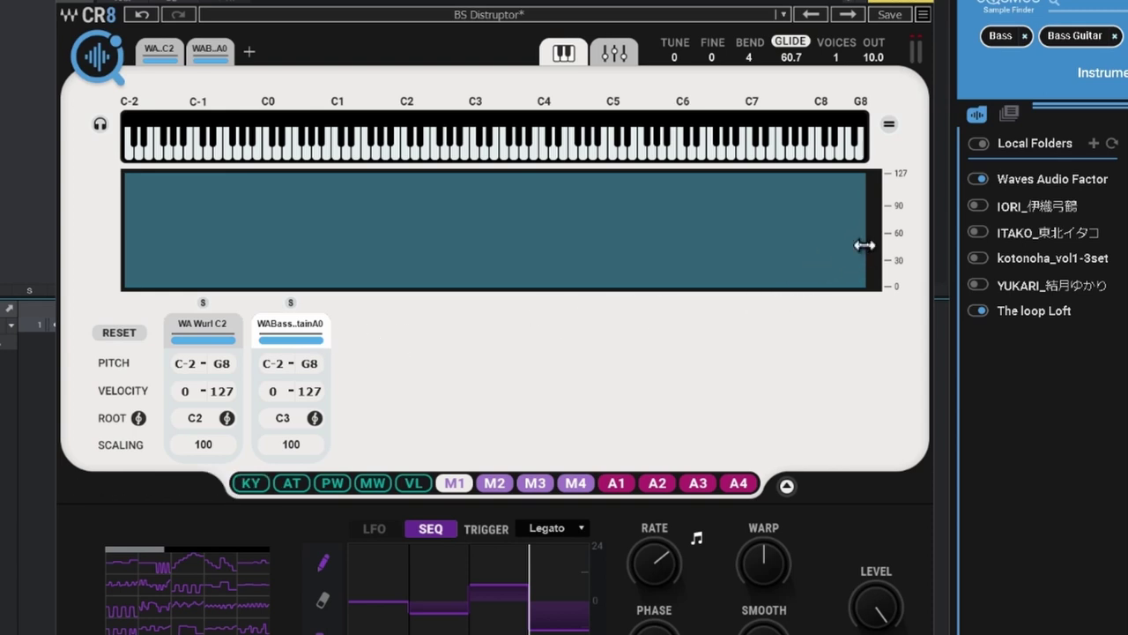
left_click_drag(863, 245, 465, 256)
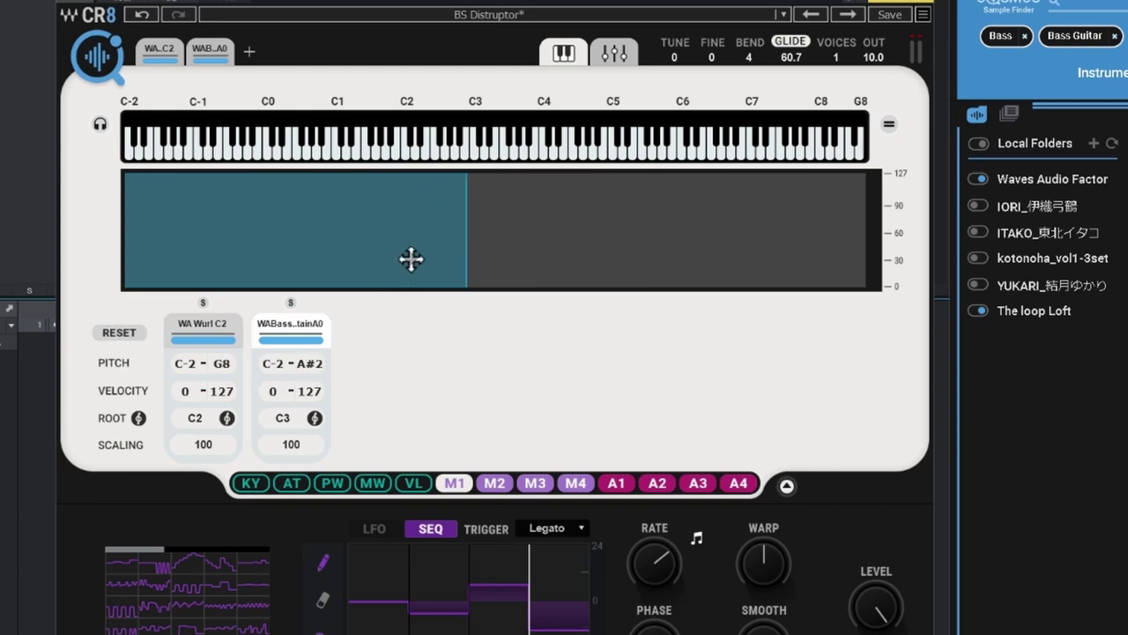
left_click(221, 333)
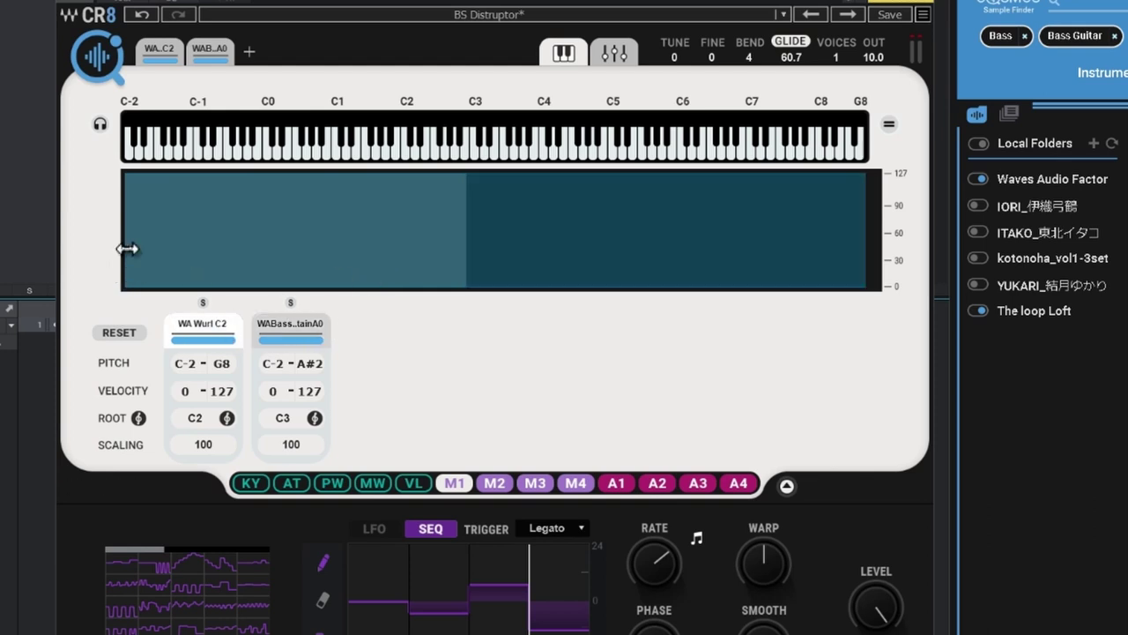
left_click_drag(131, 246, 472, 225)
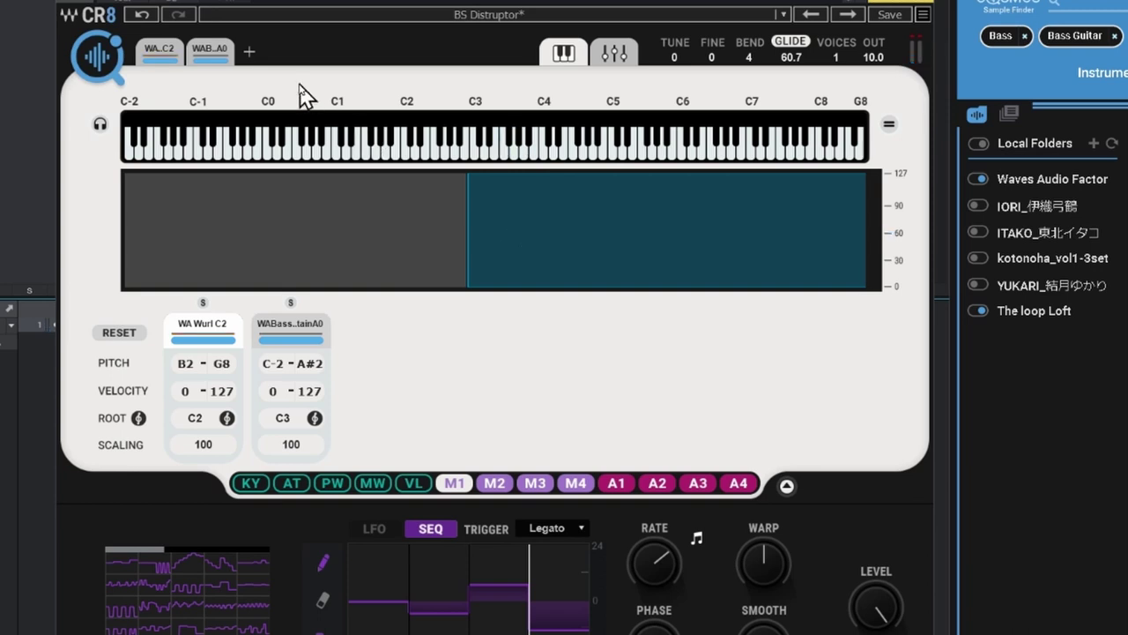
- Reduce the WA Wurl C2 sampler's A1 envelope attack to nearly its minimum and return to the keyboard mapping
left_click(173, 56)
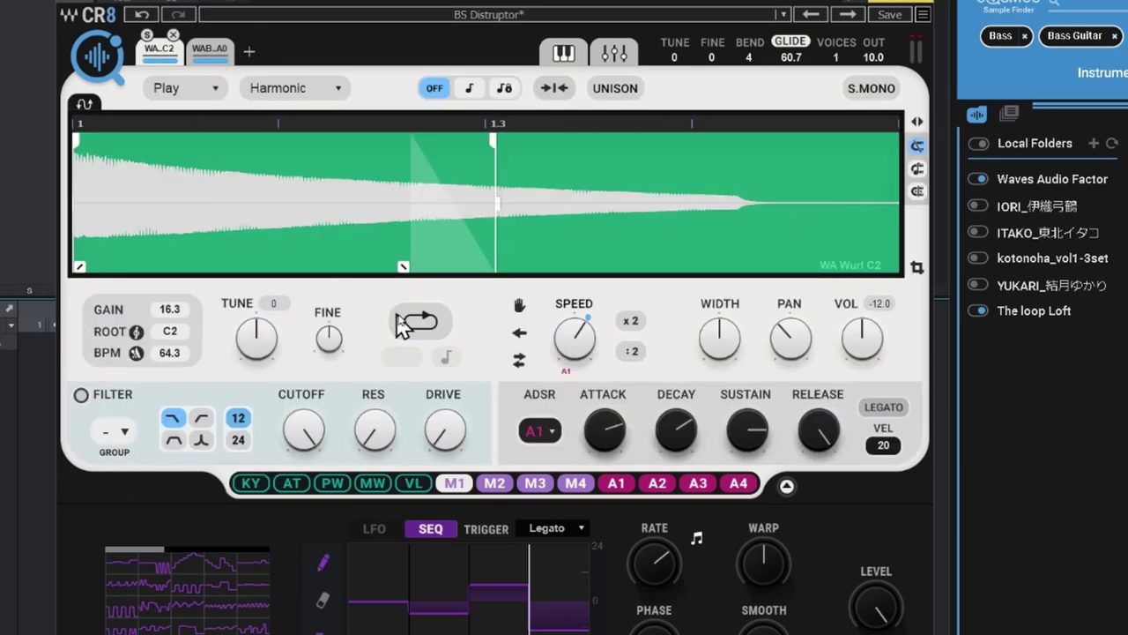
left_click_drag(606, 430, 606, 507)
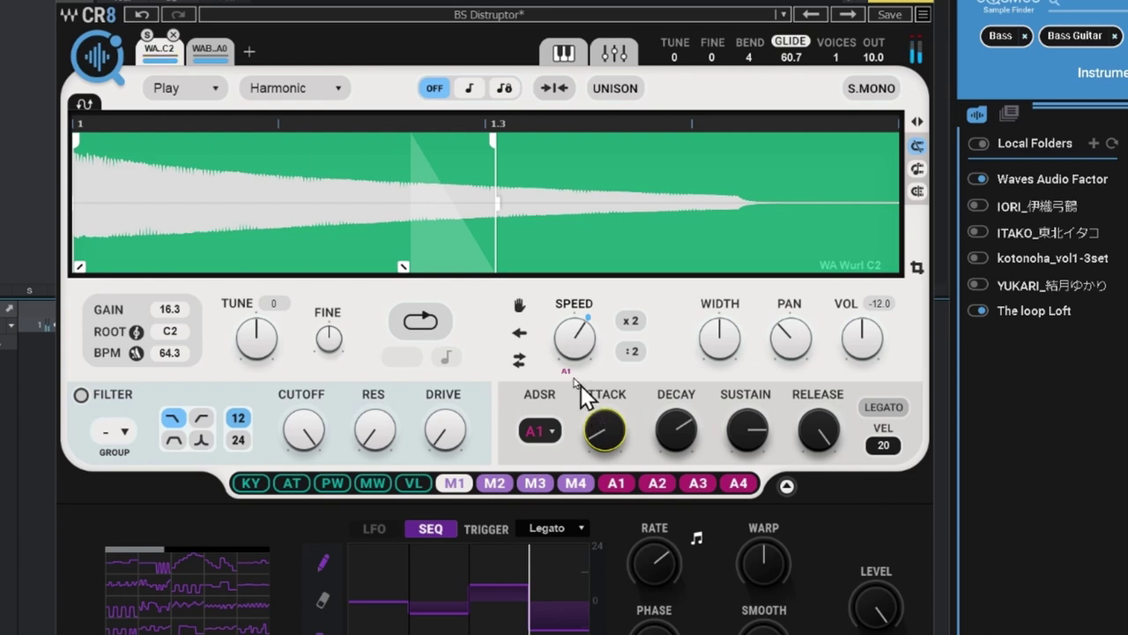
left_click(563, 55)
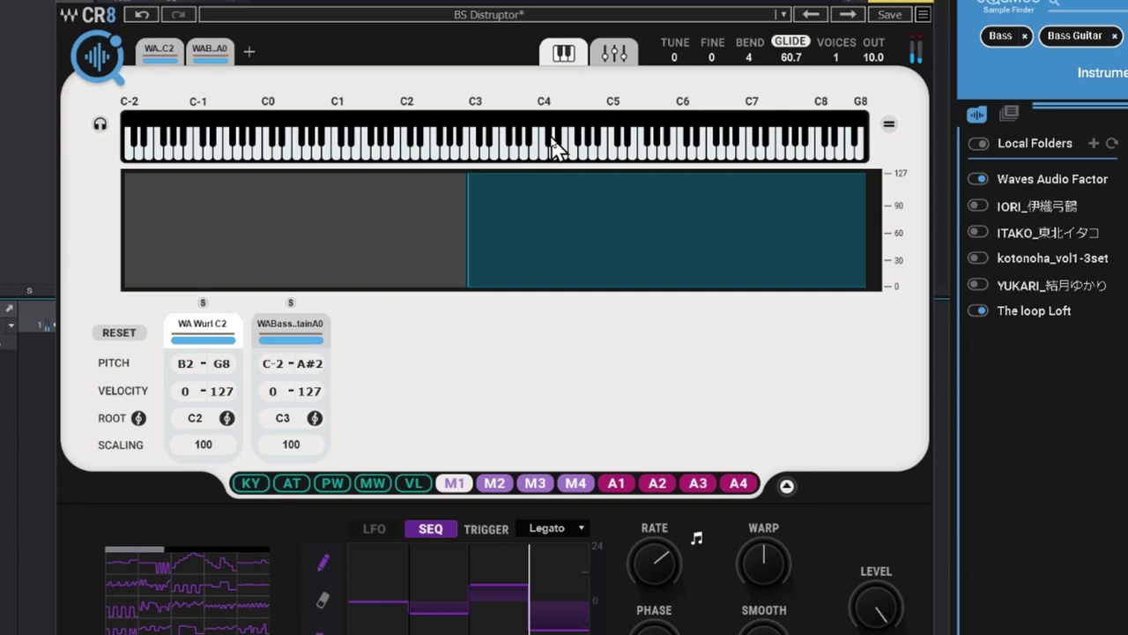
- Raise the bass guitar sampler's volume in the mixer to about the centre of its range
left_click(622, 55)
mouse_move(271, 419)
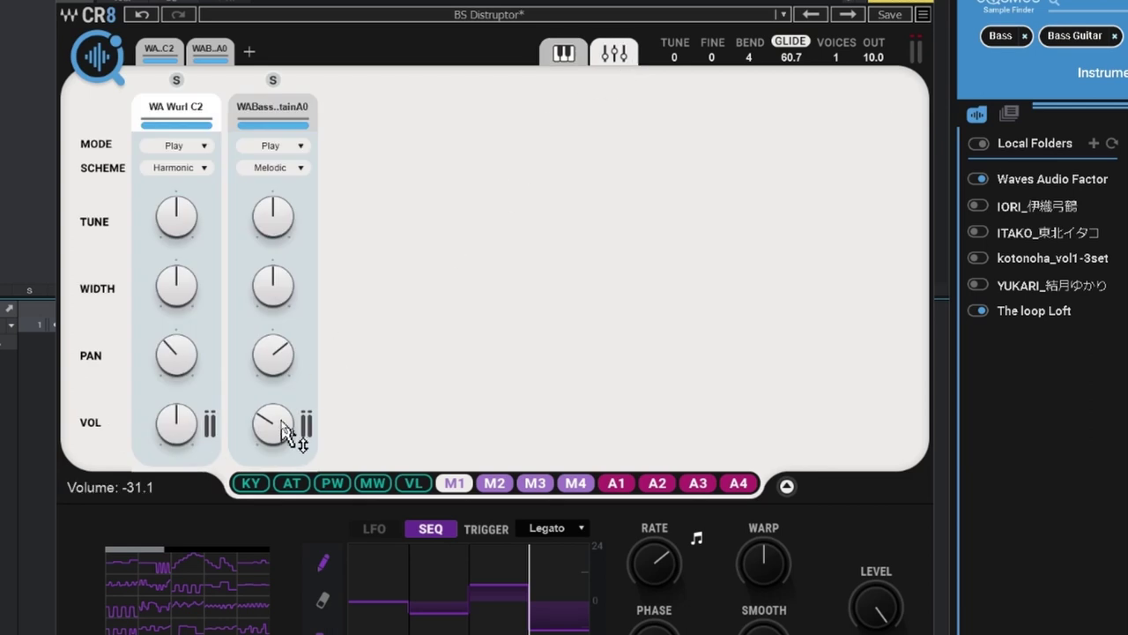
left_click_drag(271, 420, 272, 384)
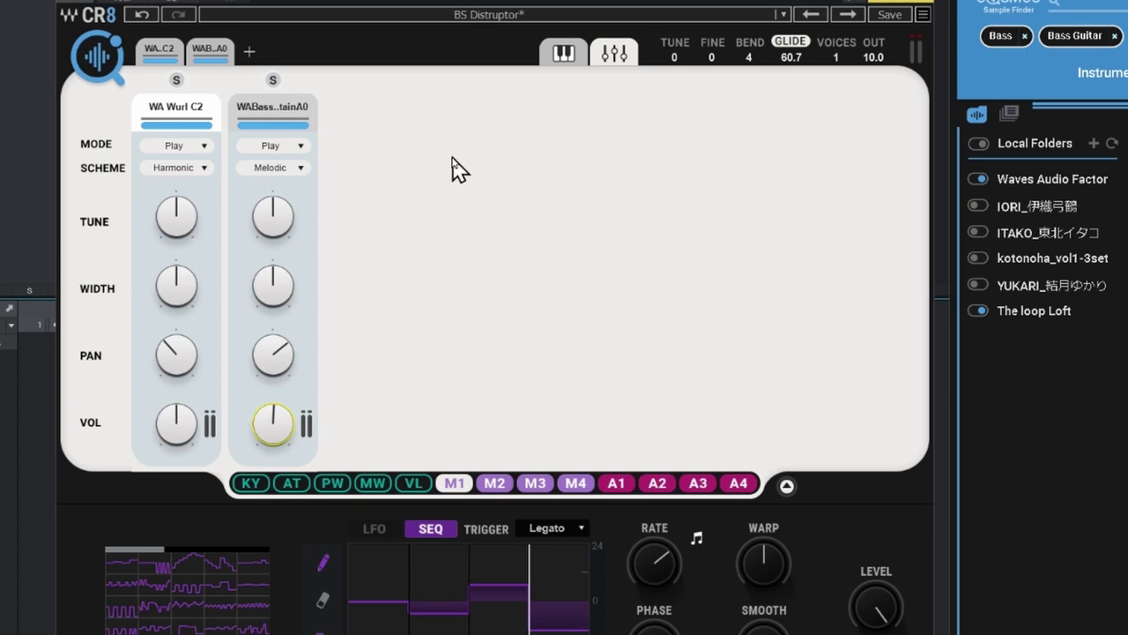
- Lower the upper velocity limit of the WA Wurl C2 zone in the keyboard mapping to between 60 and 90
left_click(564, 54)
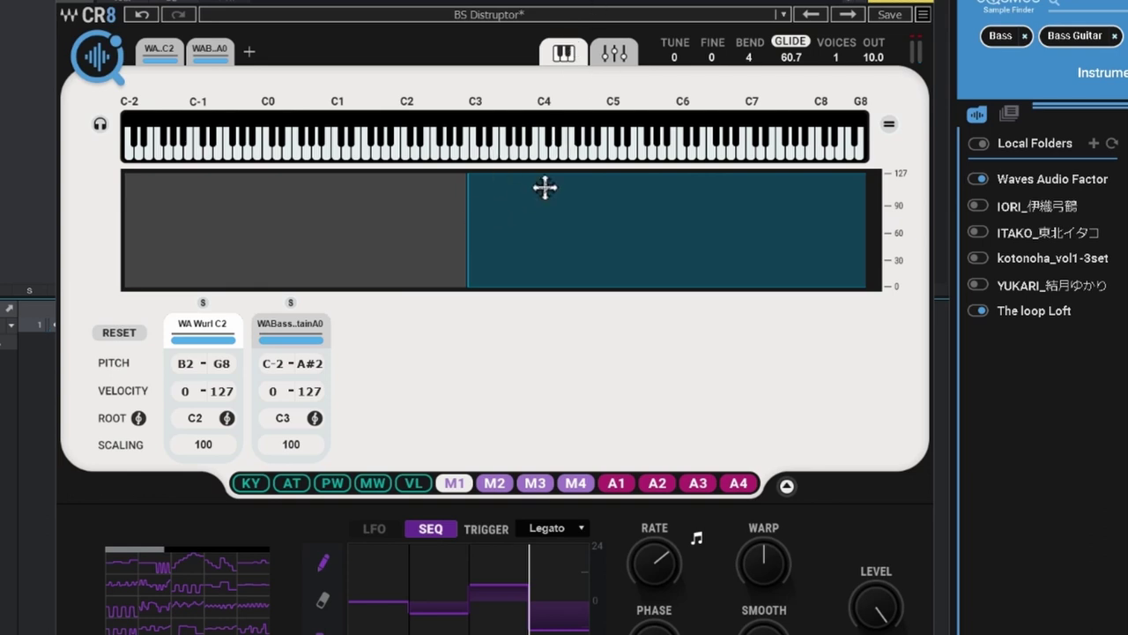
left_click_drag(545, 173, 548, 222)
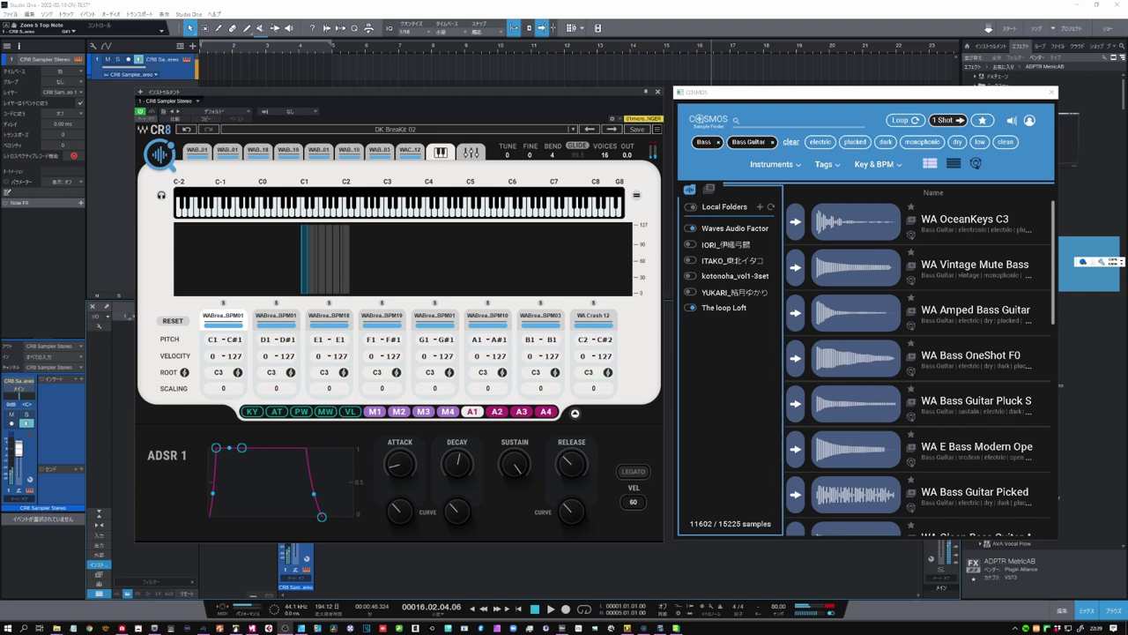
- Draw an empty instrument part from bar 1 to bar 5 on the CR8 Sampler track in Studio One
left_click(262, 54)
key("2")
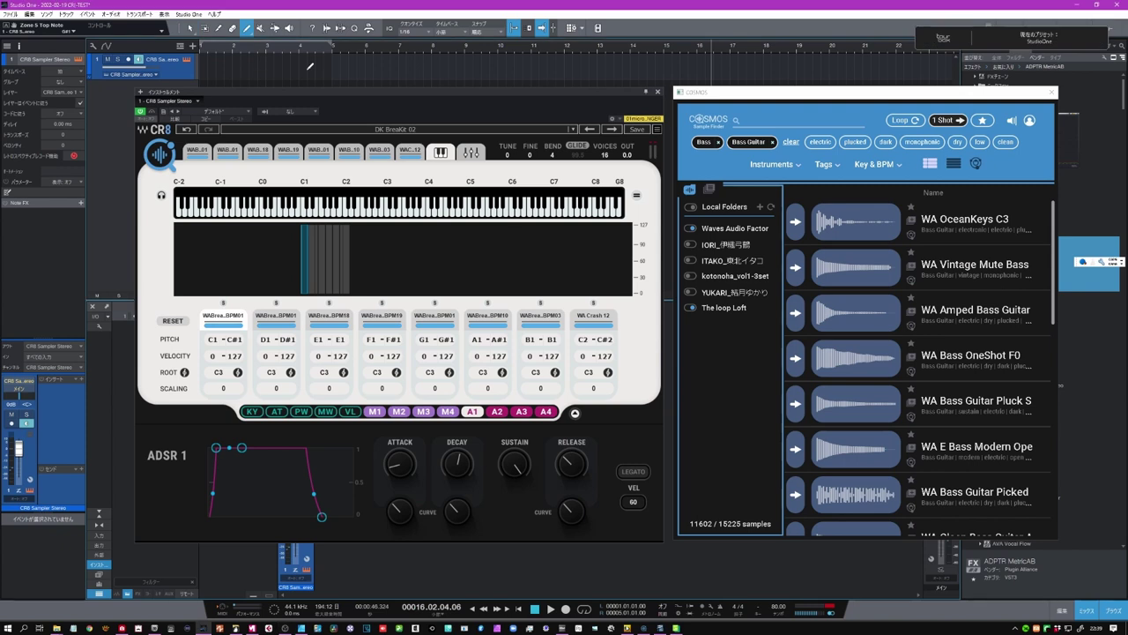
left_click_drag(310, 66, 201, 66)
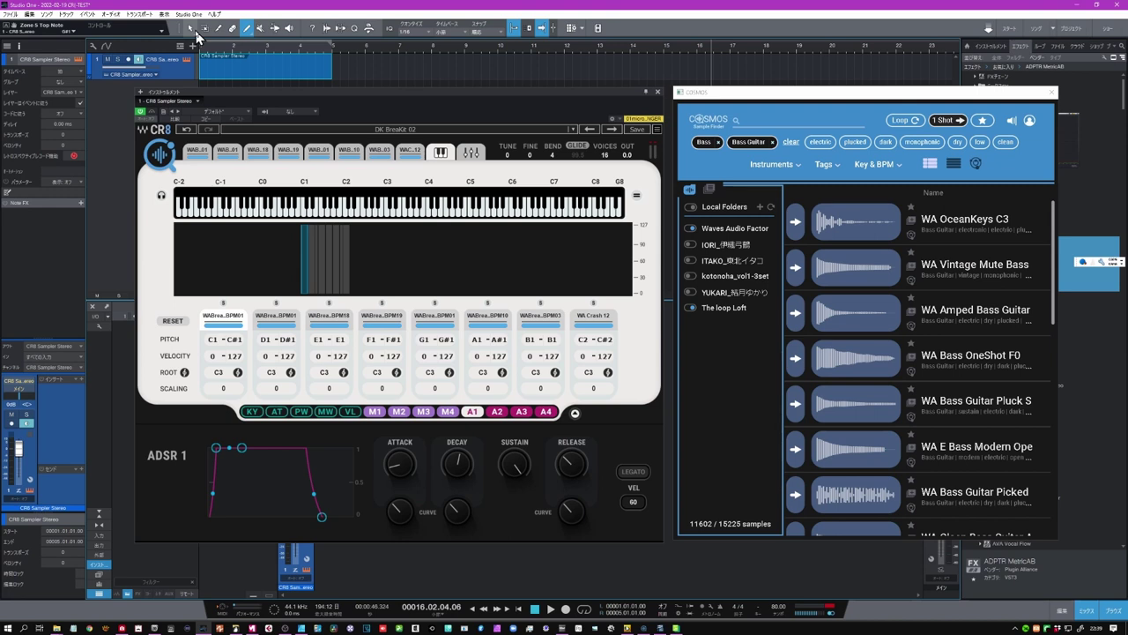
- Open the new part in the note editor, close the CR8 plug-in window, and enlarge the editor over most of the arrangement area
left_click(192, 29)
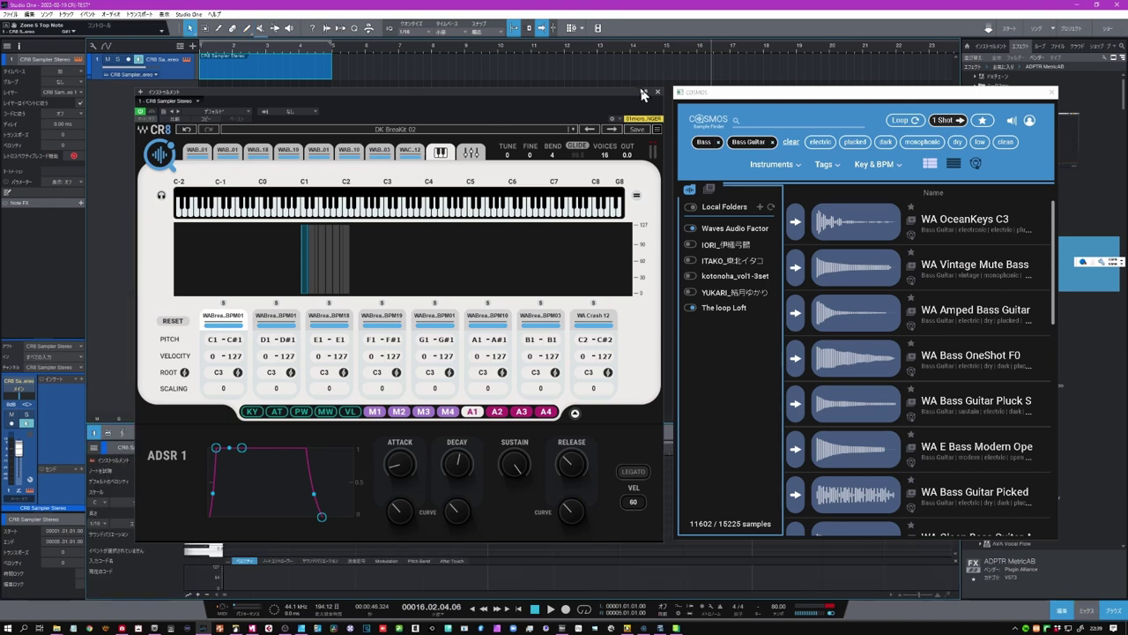
left_click(656, 92)
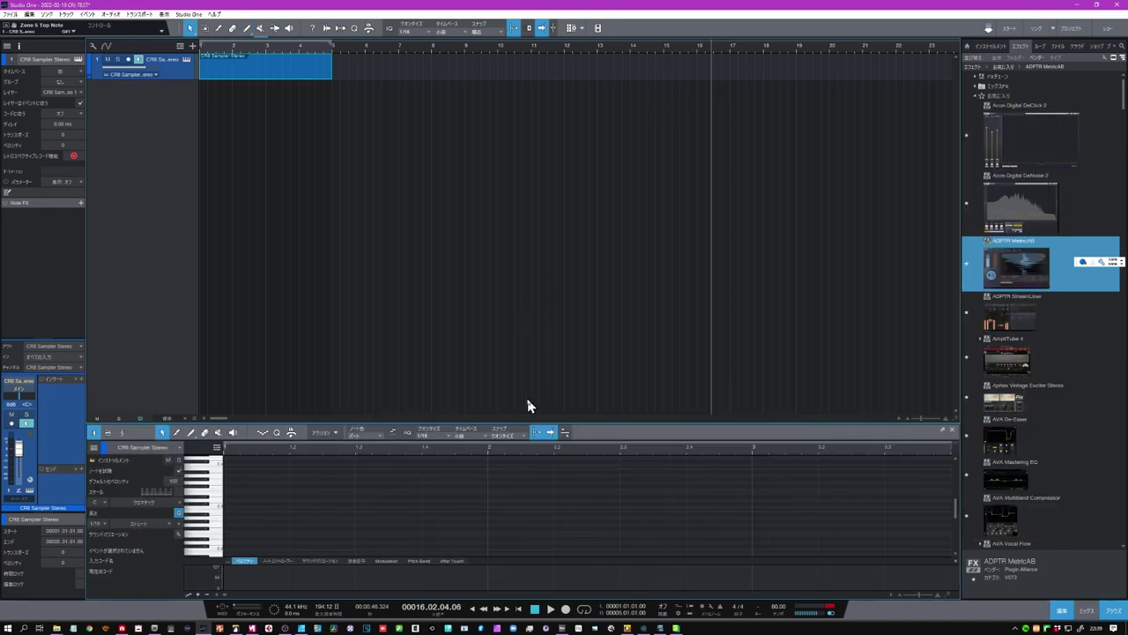
left_click_drag(525, 423, 486, 208)
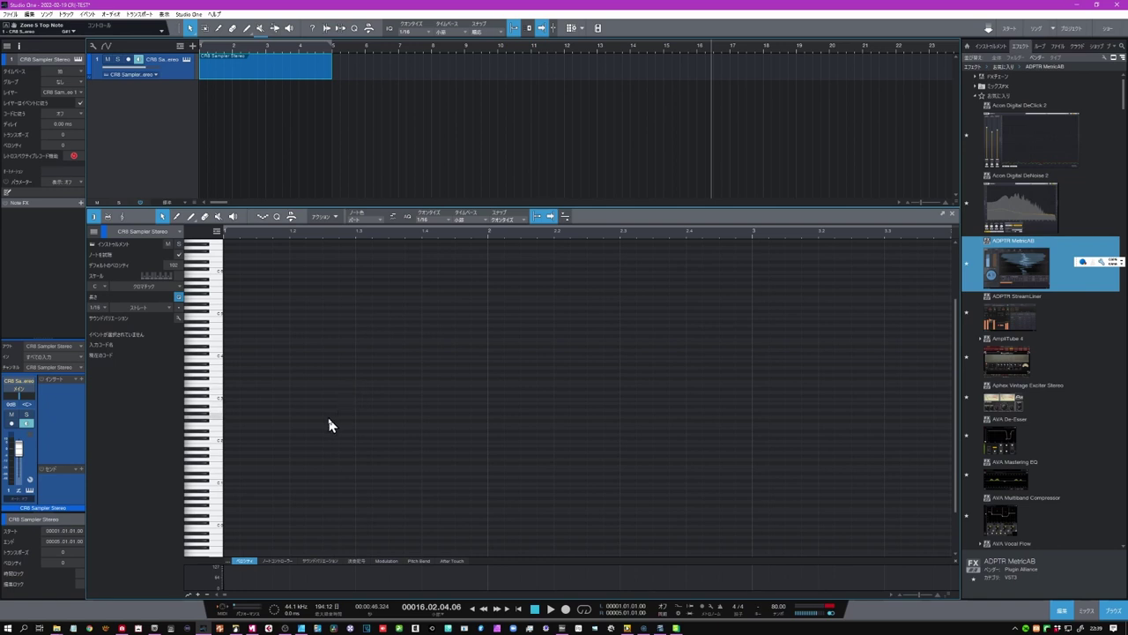
- Draw sixteenth-length C1 notes on all four beats of bar 1 and a D1 note on beat 3
key("2")
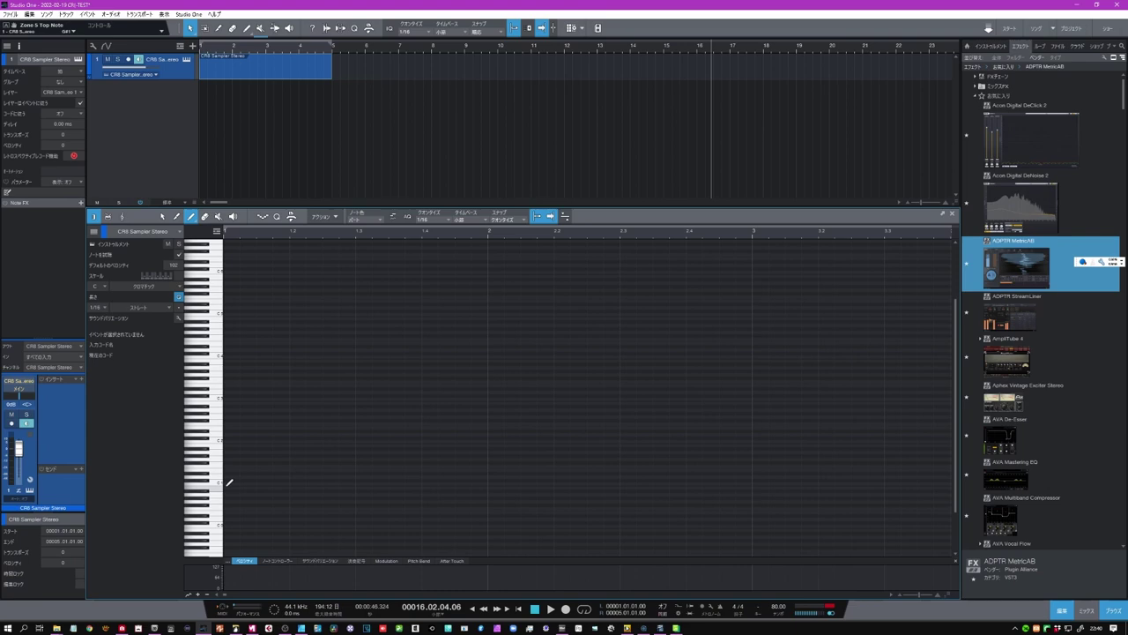
left_click(230, 482)
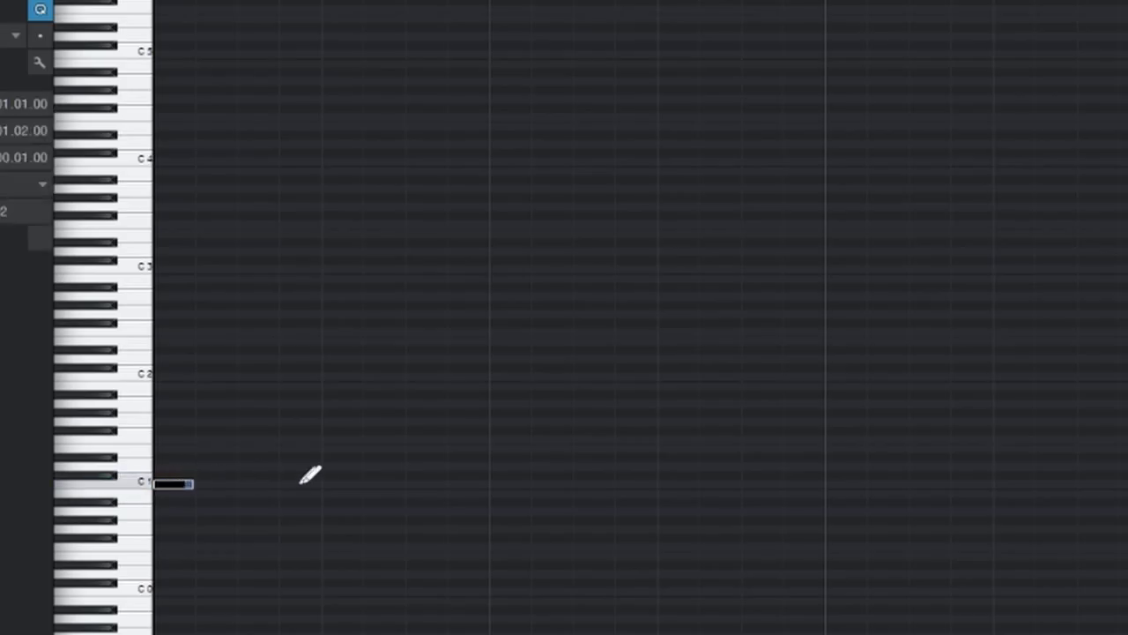
left_click(326, 483)
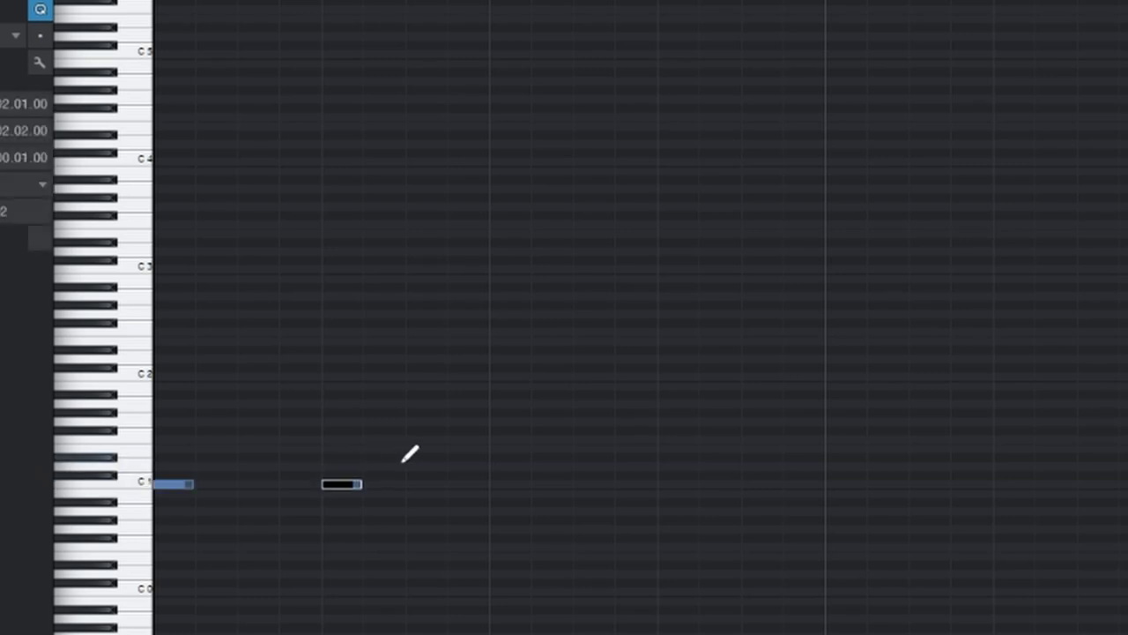
left_click(496, 482)
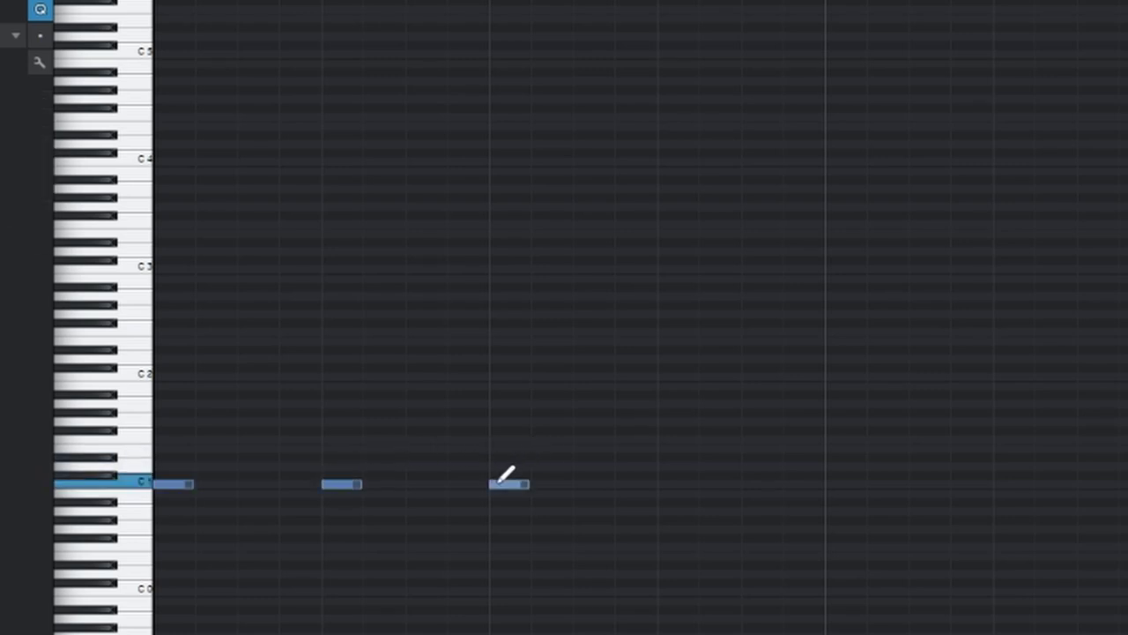
left_click(661, 483)
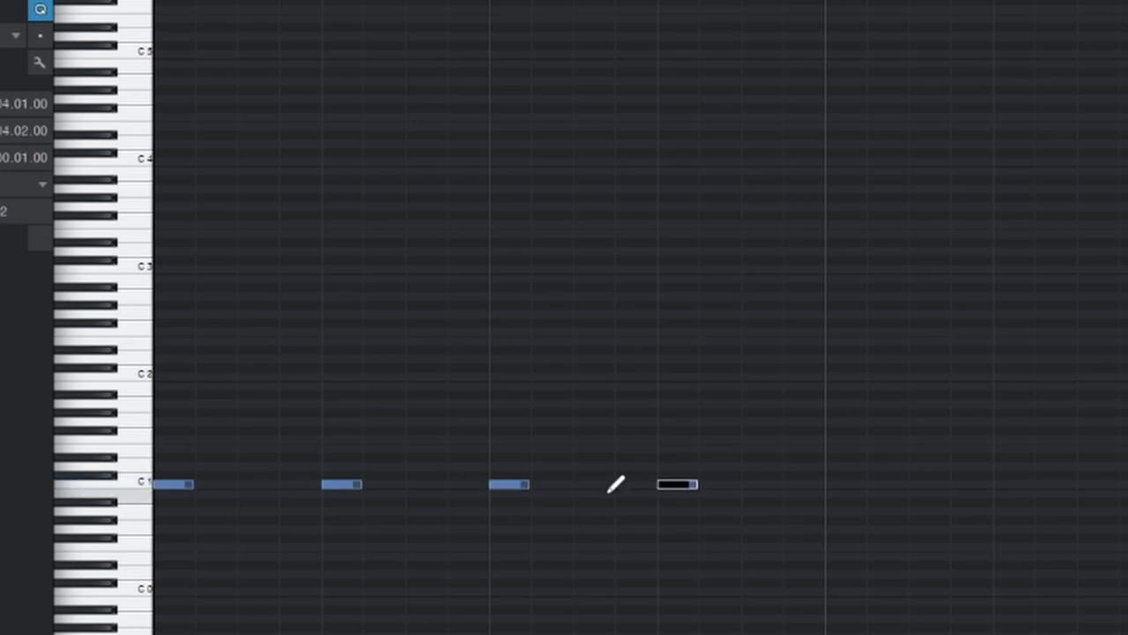
left_click(507, 465)
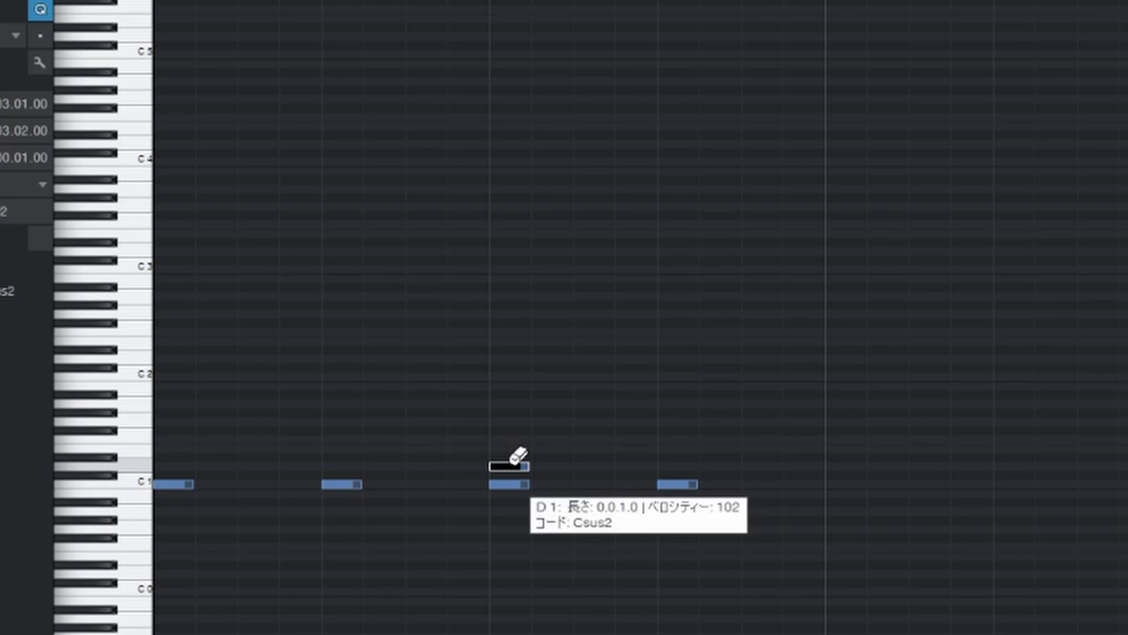
- Draw a sixteenth-length F#1 note on beat 1 of bar 1 and duplicate it repeatedly to fill the whole bar
left_click(174, 429)
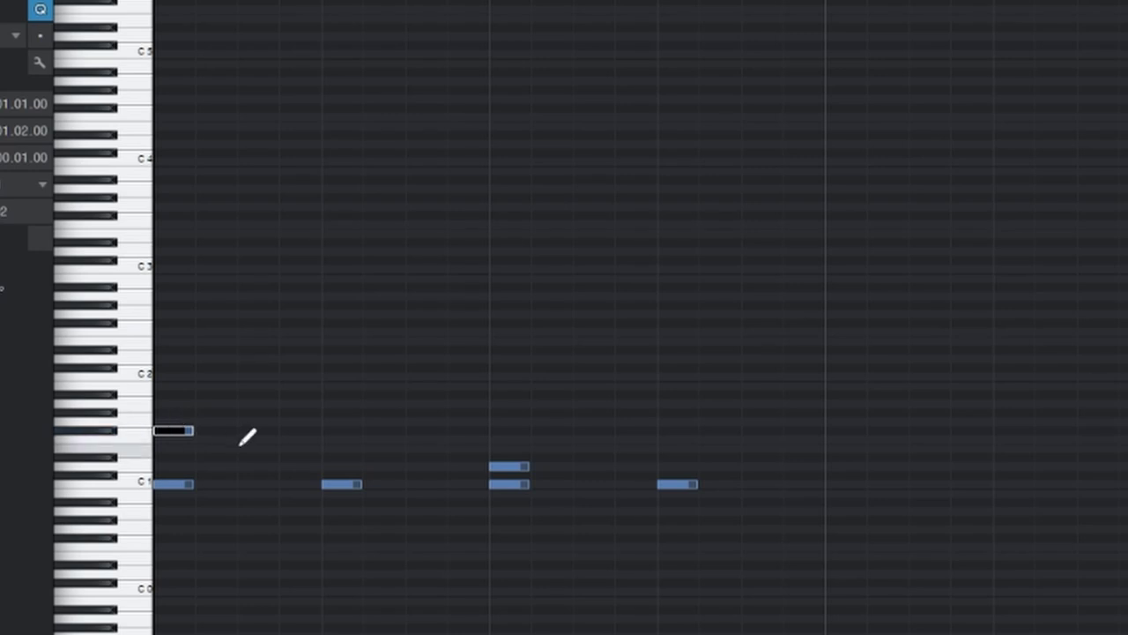
key("ctrl+d")
key("ctrl+d")
key("ctrl+d")
key("ctrl+d")
key("ctrl+d")
key("ctrl+d")
key("ctrl+d")
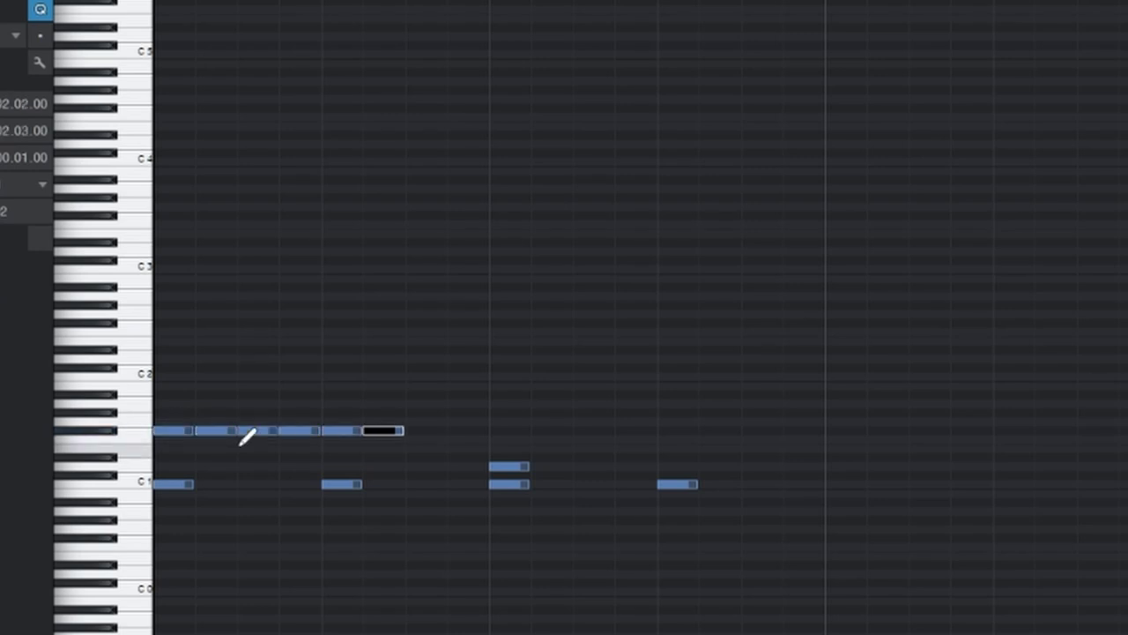
key("ctrl+d")
key("ctrl+d")
key("ctrl+d")
key("ctrl+d")
key("ctrl+d")
key("ctrl+d")
key("ctrl+d")
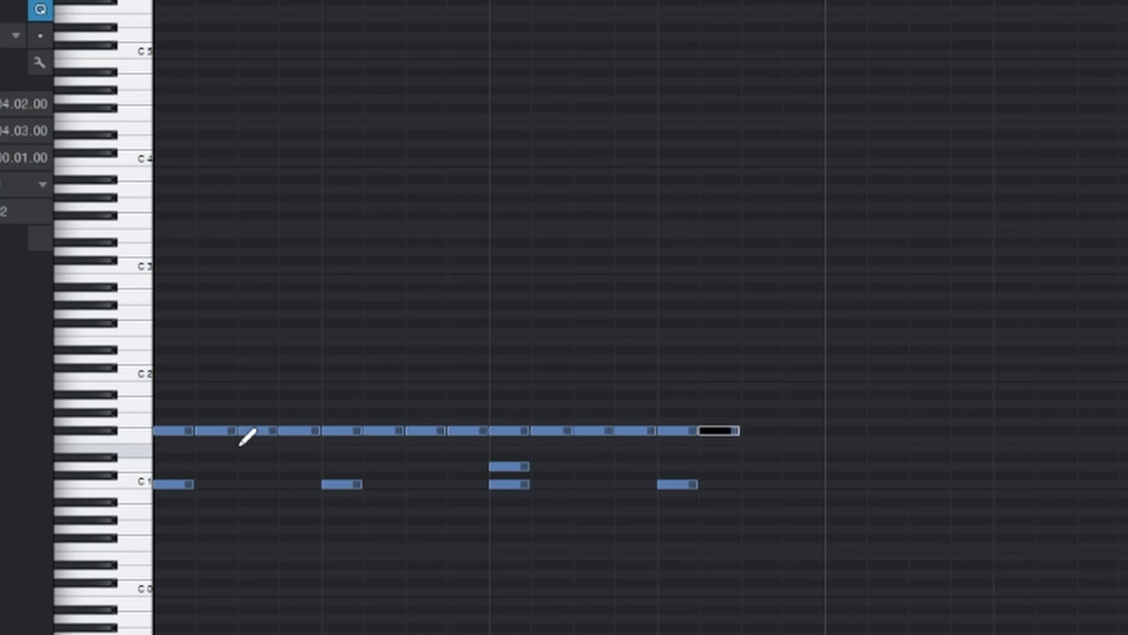
key("ctrl+d")
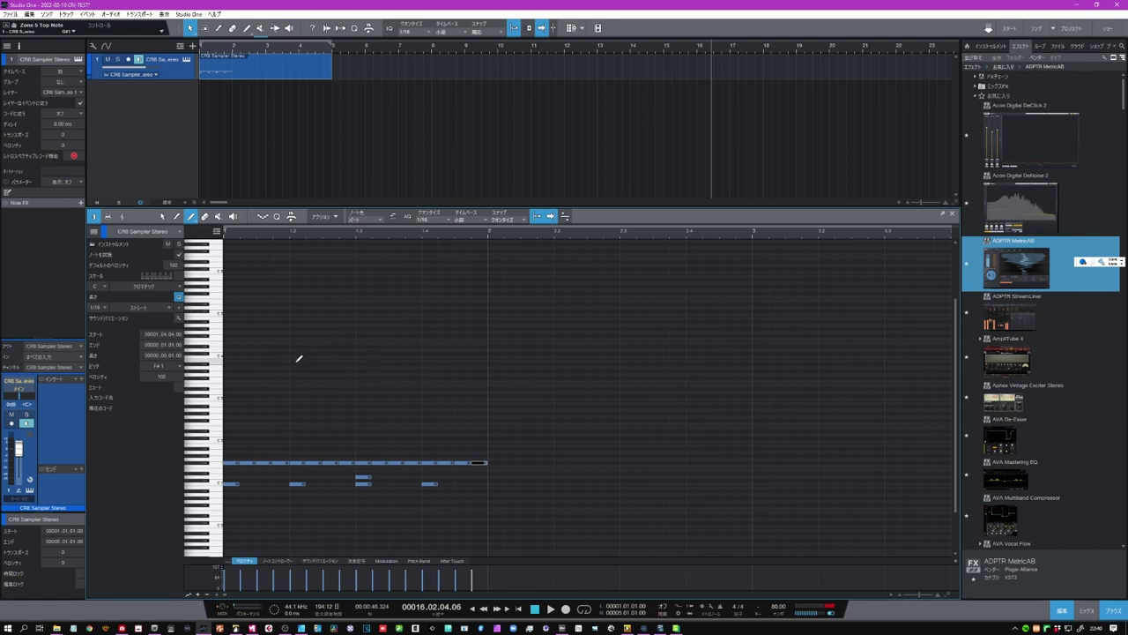
- Place the playback cursor at the start of bar 3 in the arrangement and start playback
left_click(266, 47)
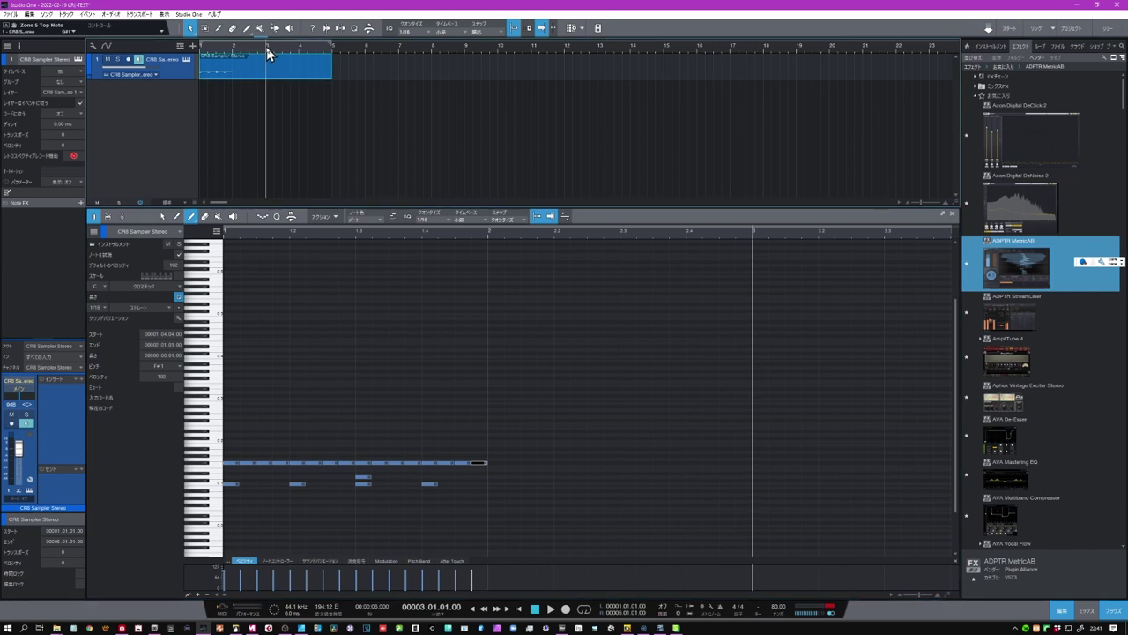
key("space")
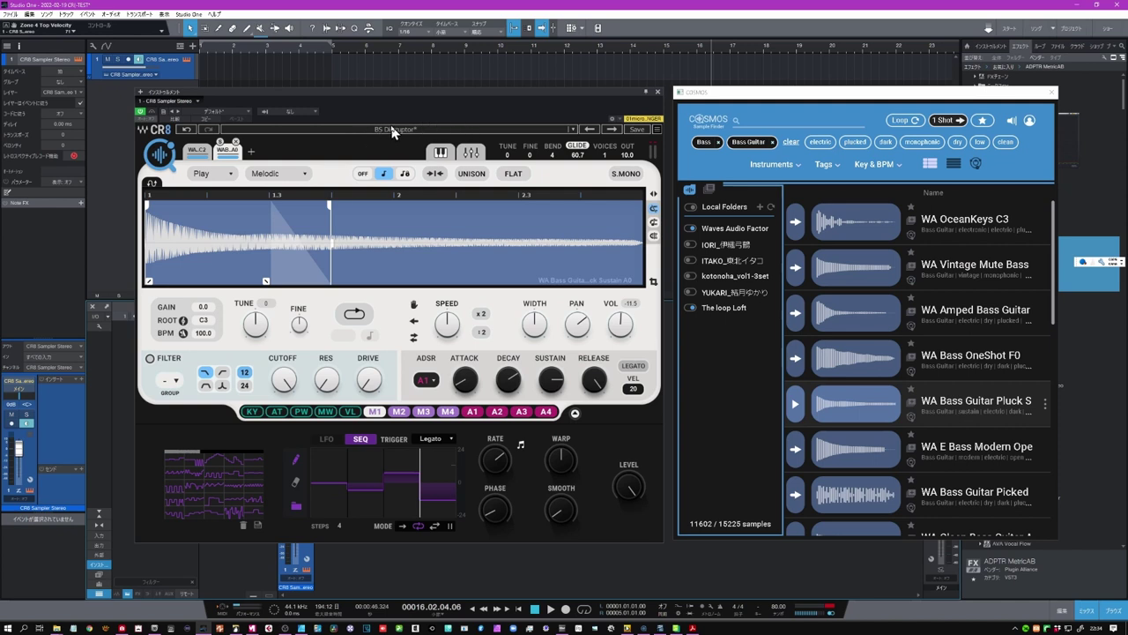
- Load the factory preset DK BreaKit 02 from the Instrument drum kits into the CR8 sampler
left_click(393, 130)
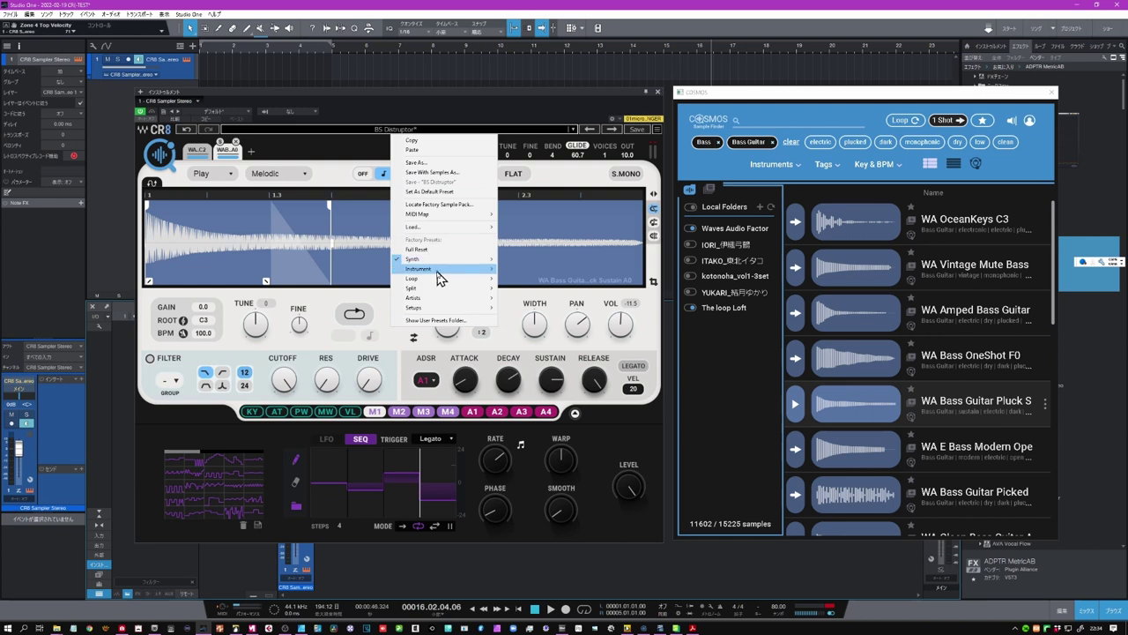
mouse_move(441, 272)
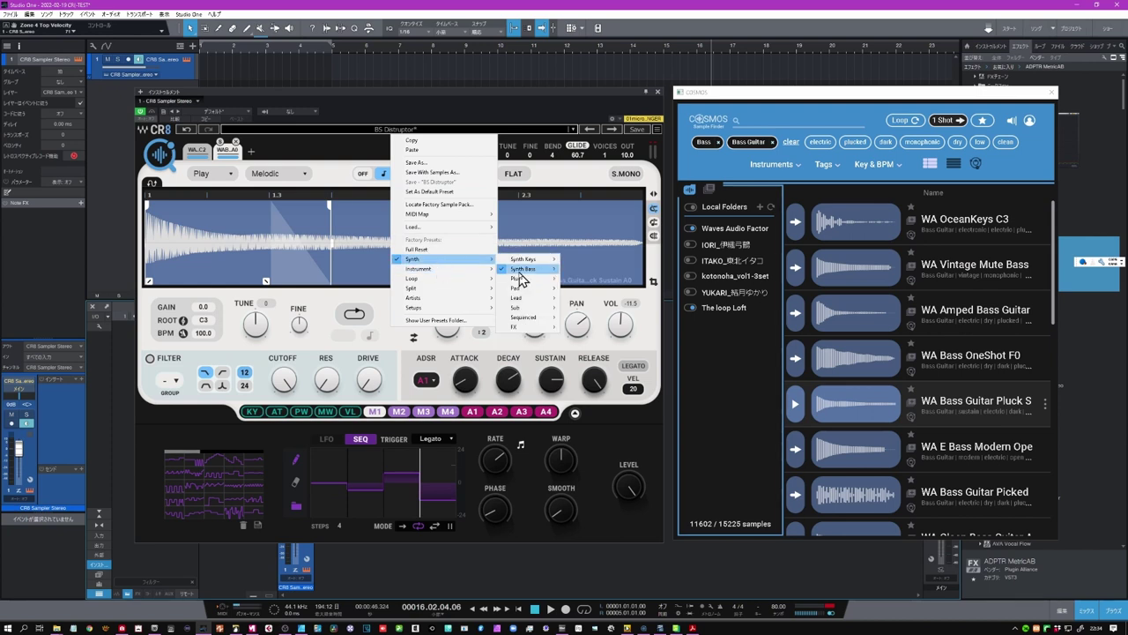
mouse_move(522, 300)
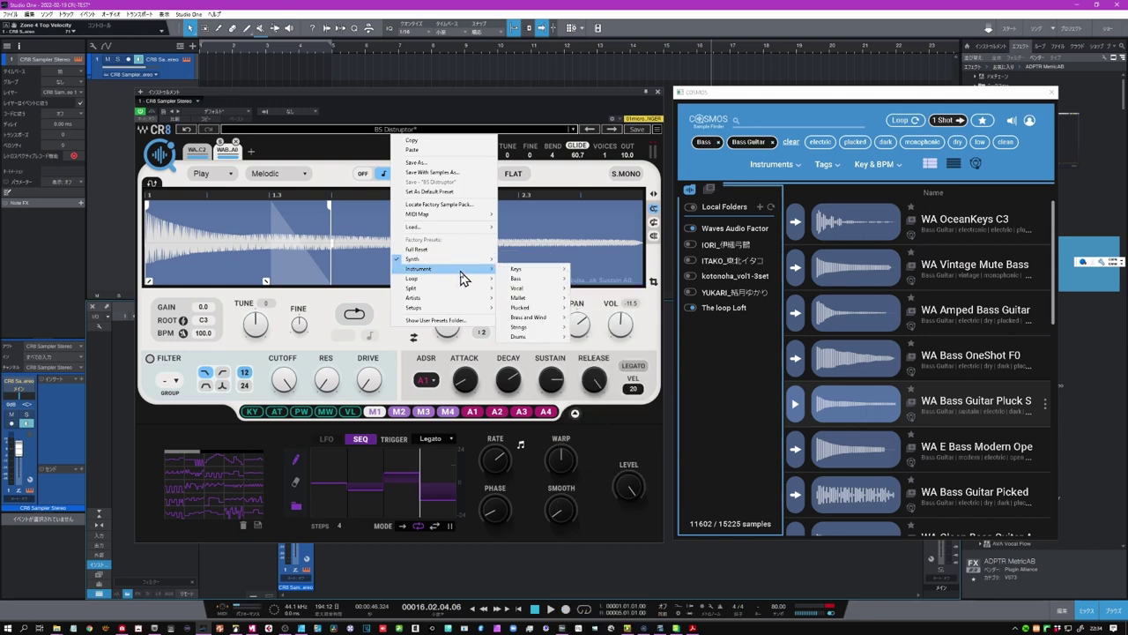
mouse_move(518, 281)
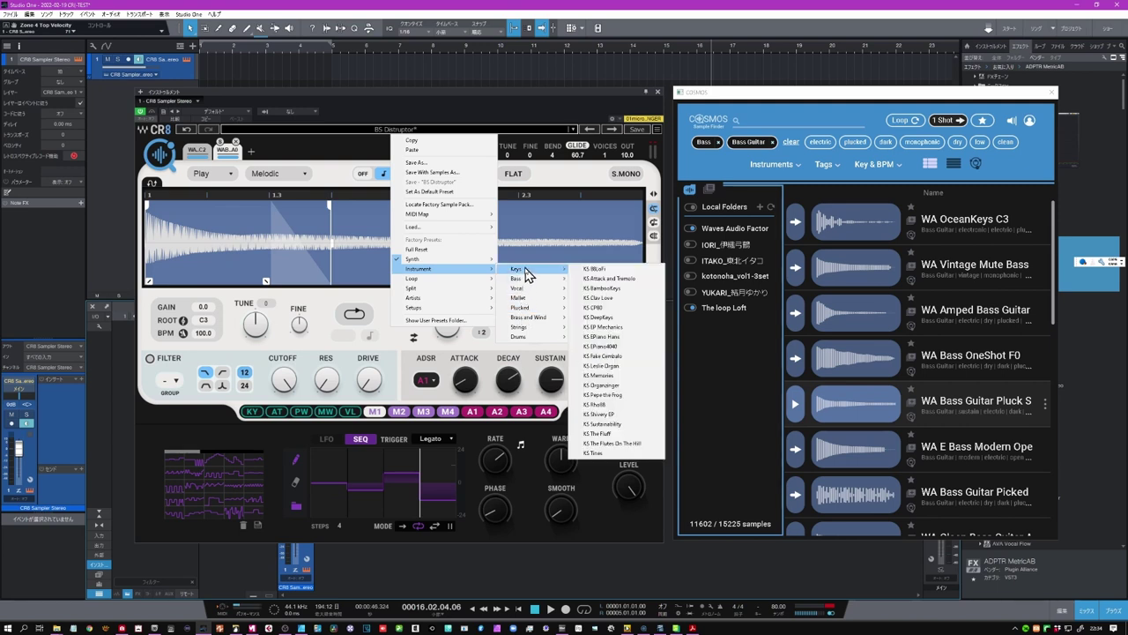
mouse_move(533, 342)
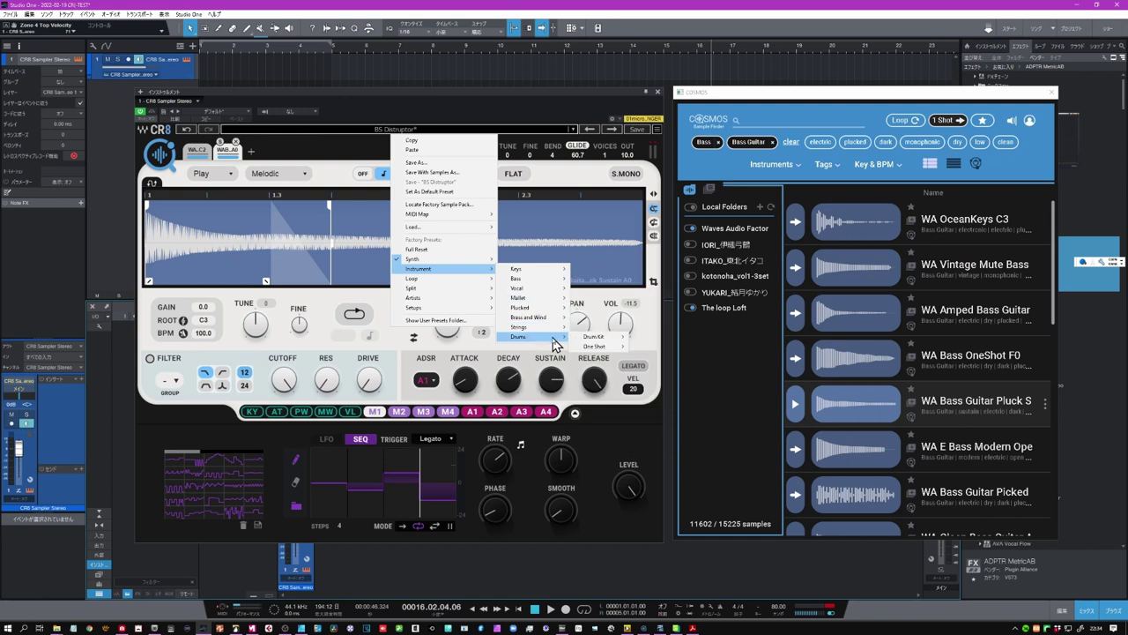
mouse_move(589, 336)
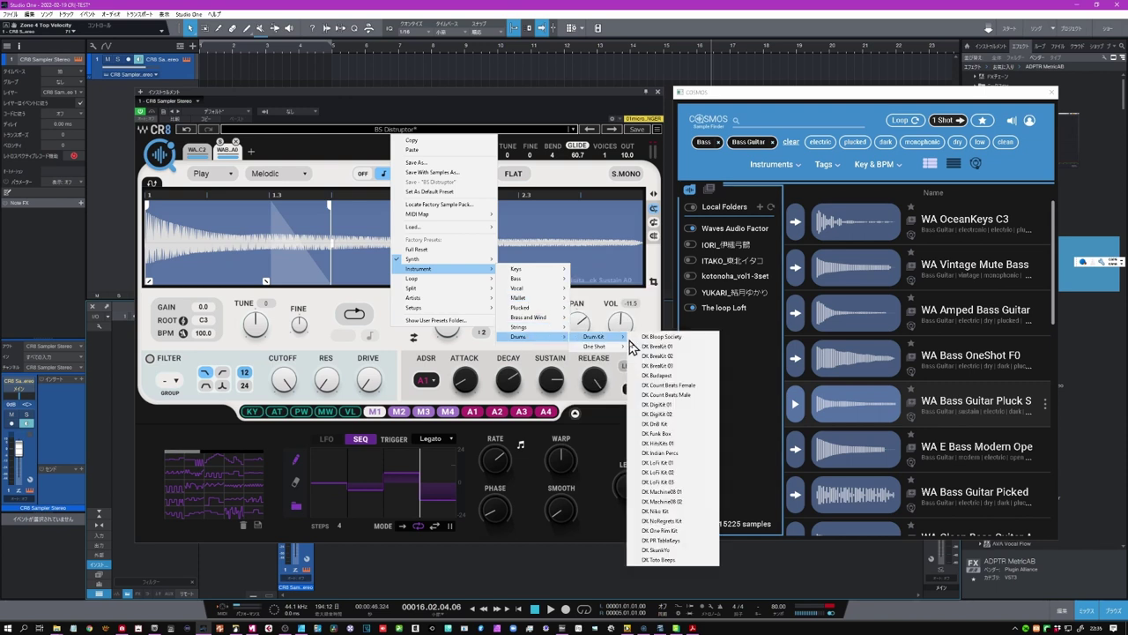
left_click(652, 355)
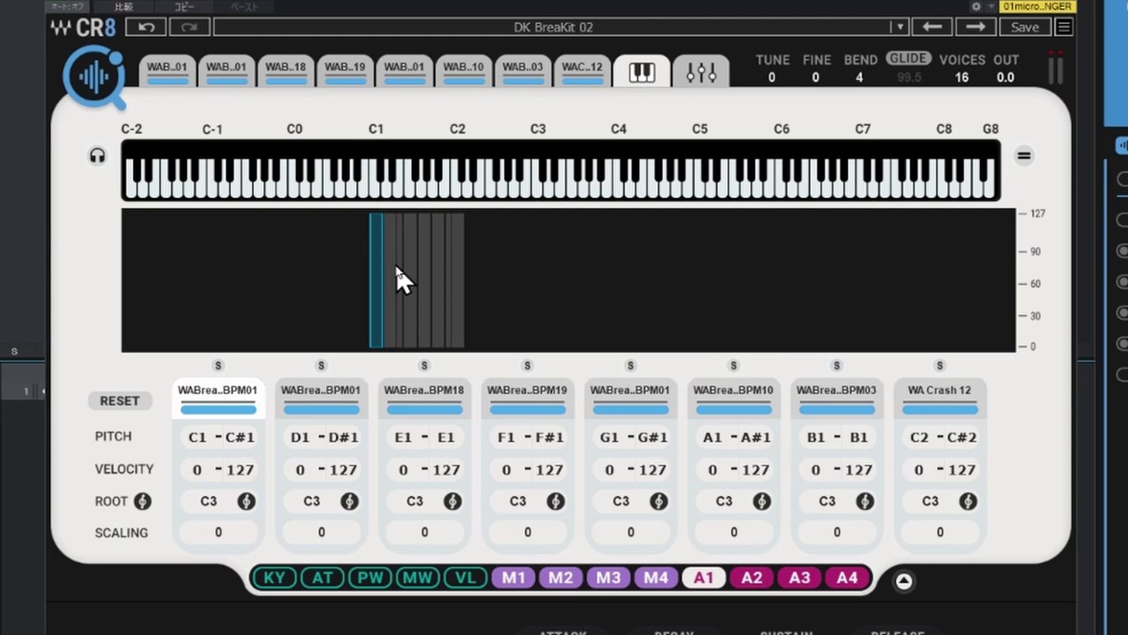
- Open the CR8 preset list and browse the Instrument category of the factory presets
left_click(534, 29)
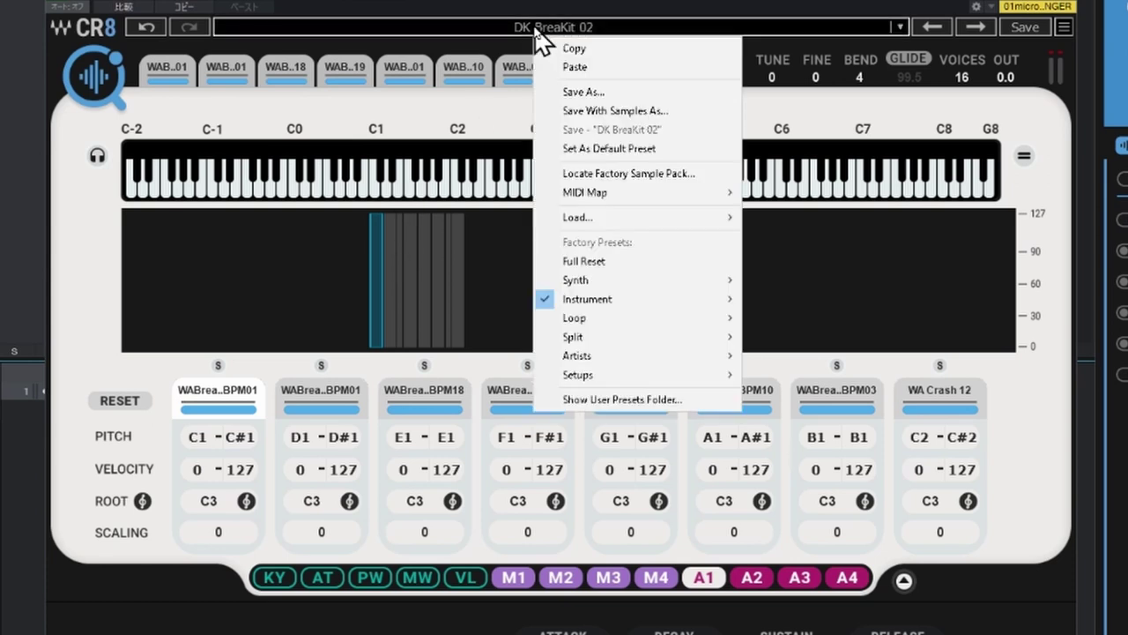
mouse_move(587, 324)
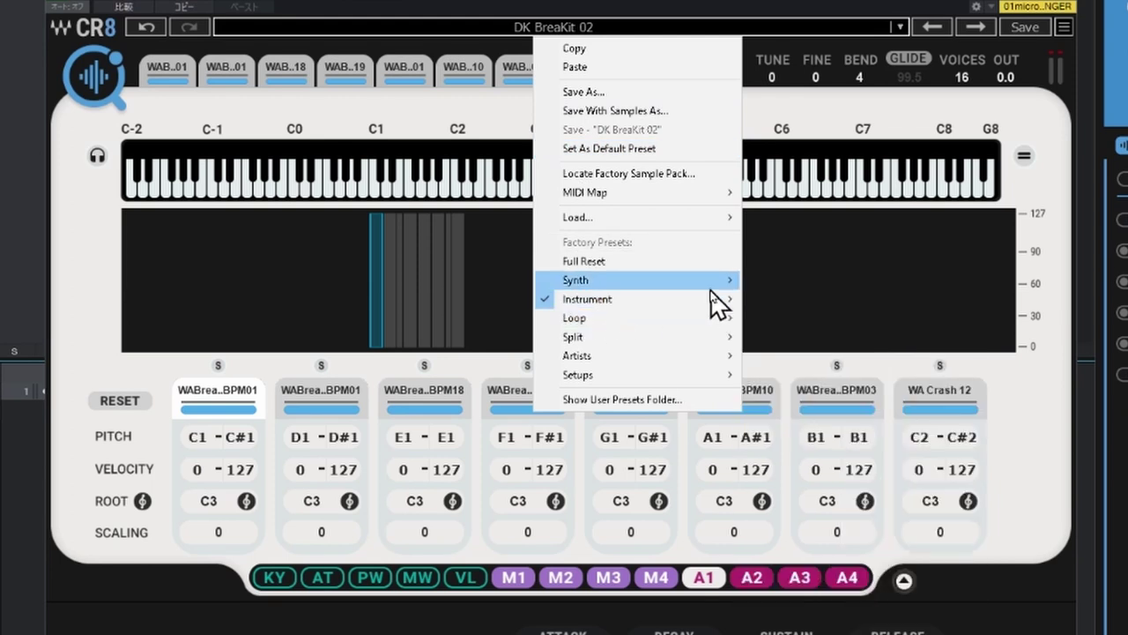
mouse_move(708, 300)
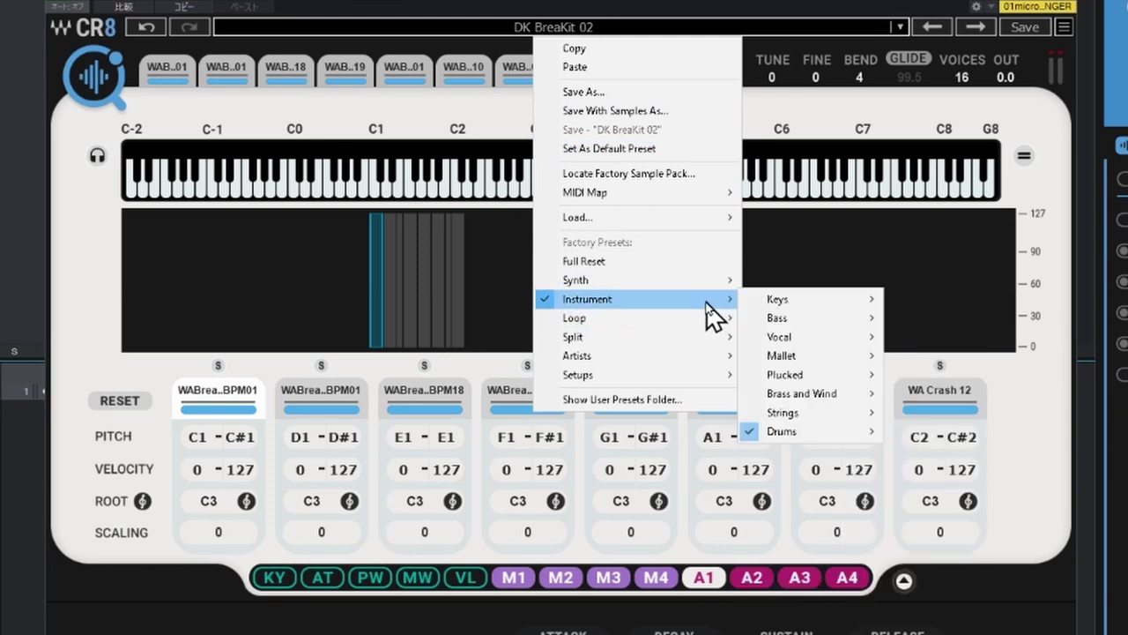